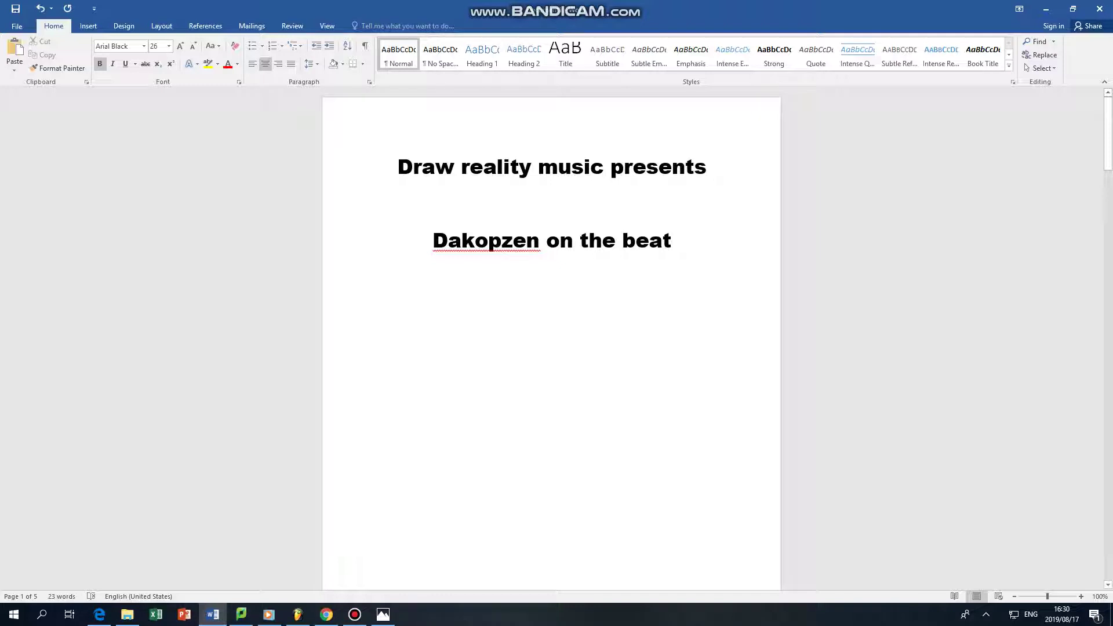
Look over the Word title pages, switch to FL Studio and show the channel rack for Pattern 1
drag(1107, 133, 1107, 220)
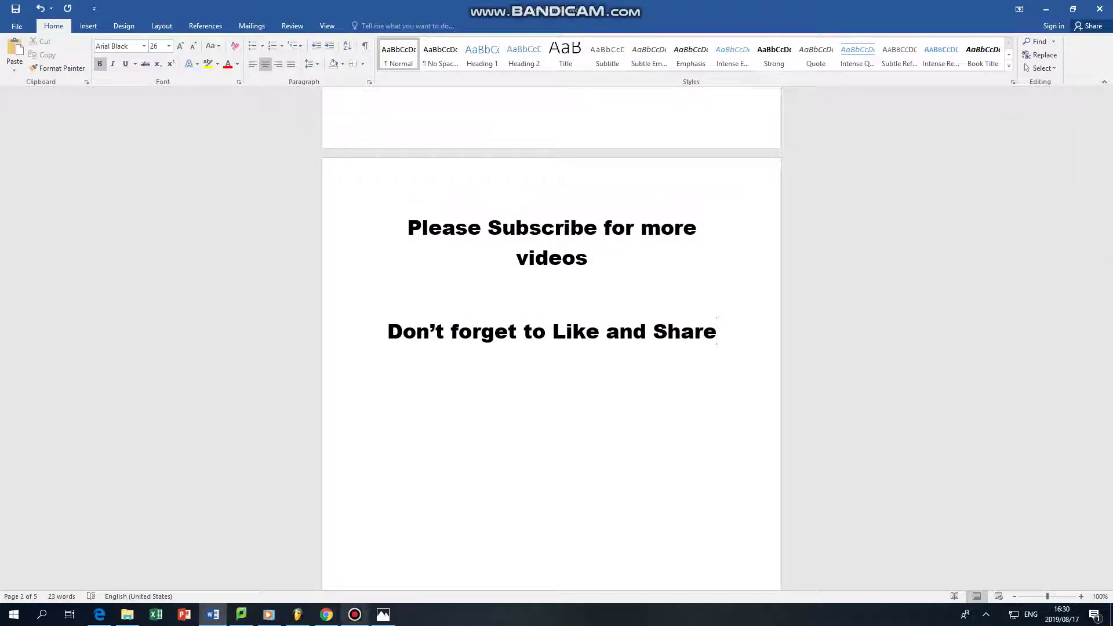
key(alt+Tab)
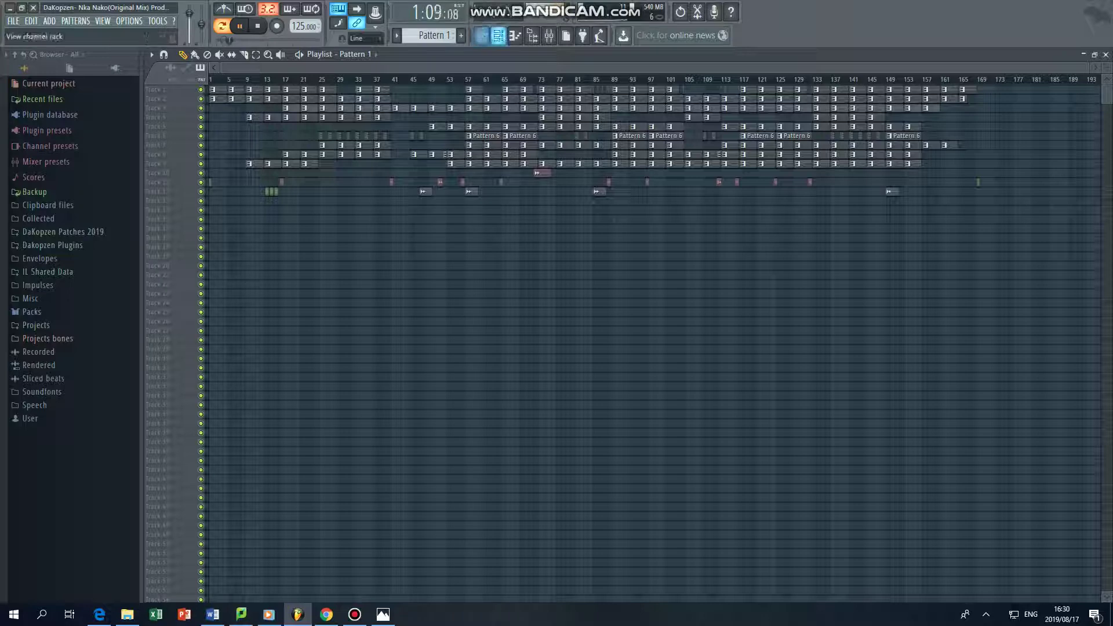
click(482, 35)
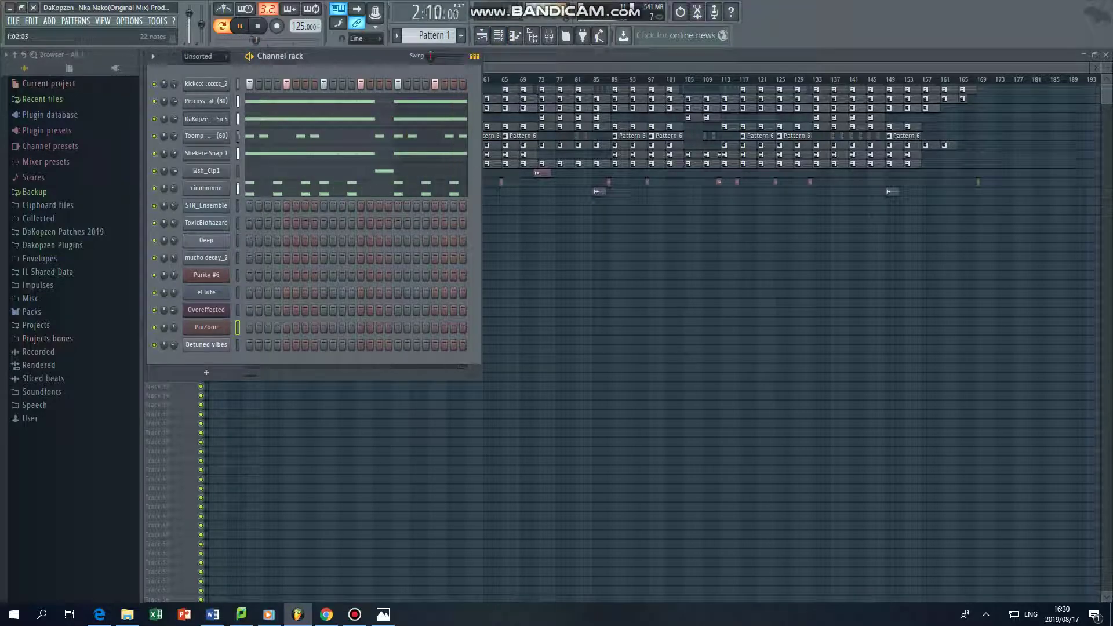
Select Pattern 2, view the STR_Ensemble notes in the piano roll and bring back the channel rack
click(432, 35)
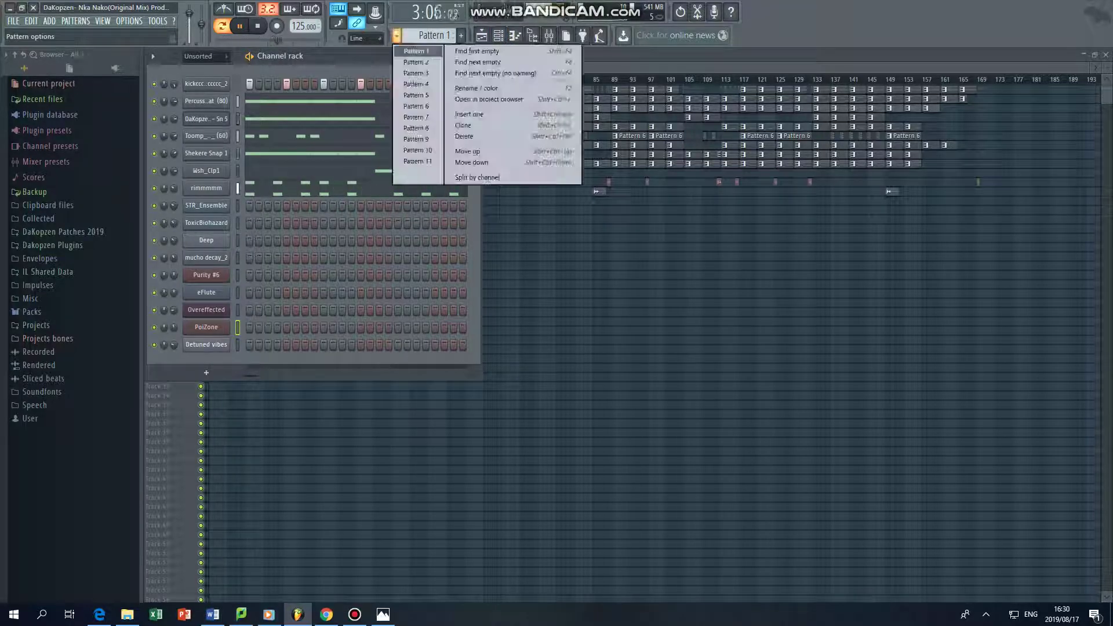
click(417, 68)
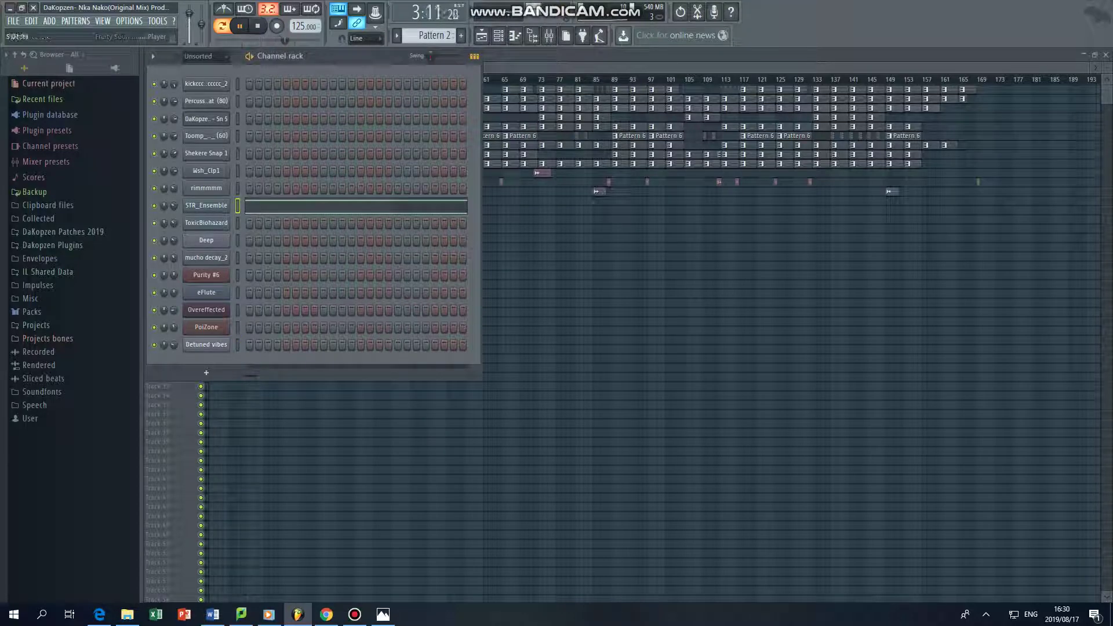
key(F7)
key(F6)
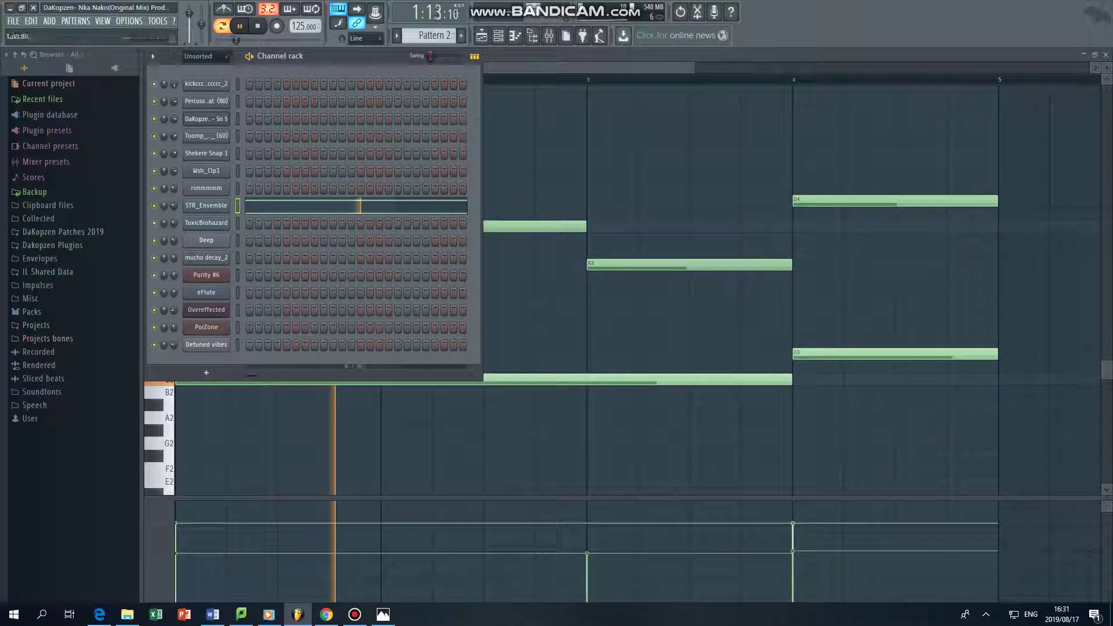
Select Pattern 3 and examine the STR_Ensemble chords in the piano roll
click(432, 34)
click(410, 72)
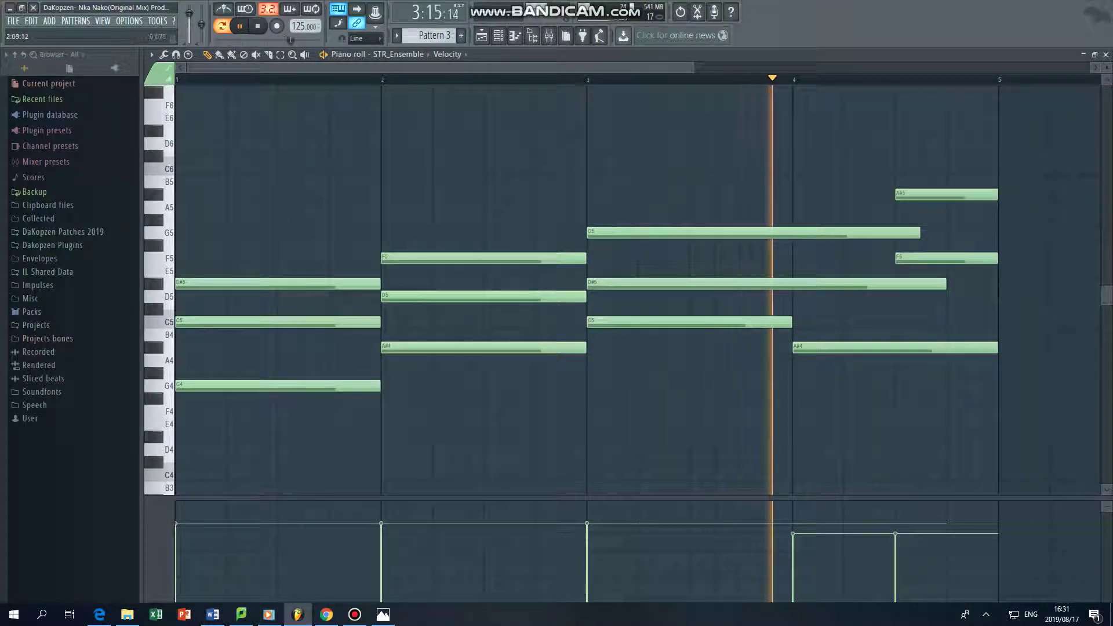
key(Page_Down)
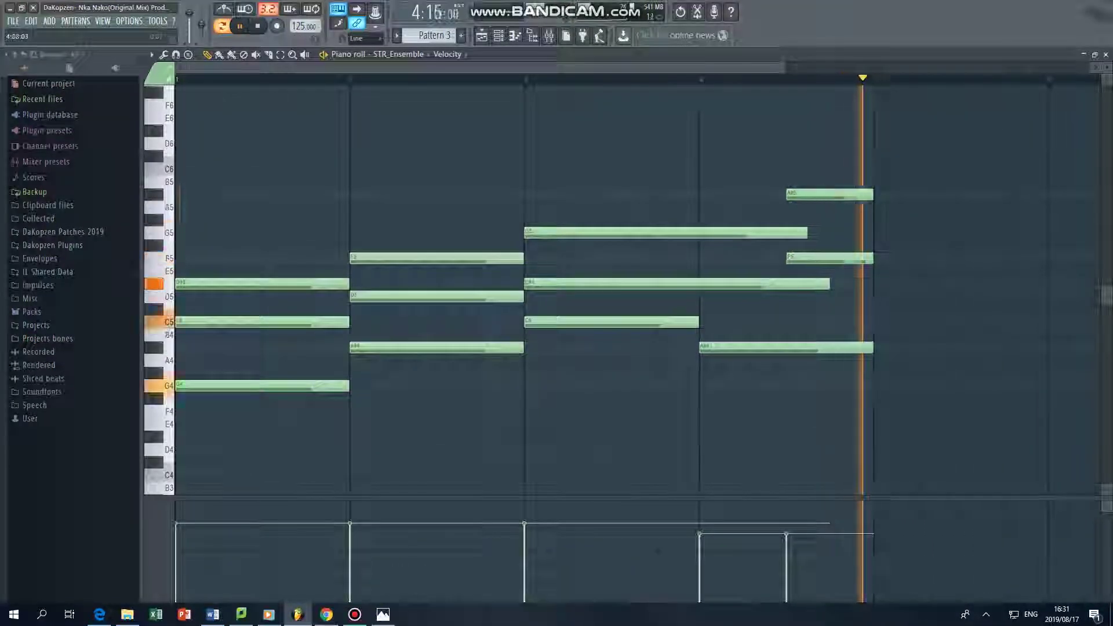
key(F6)
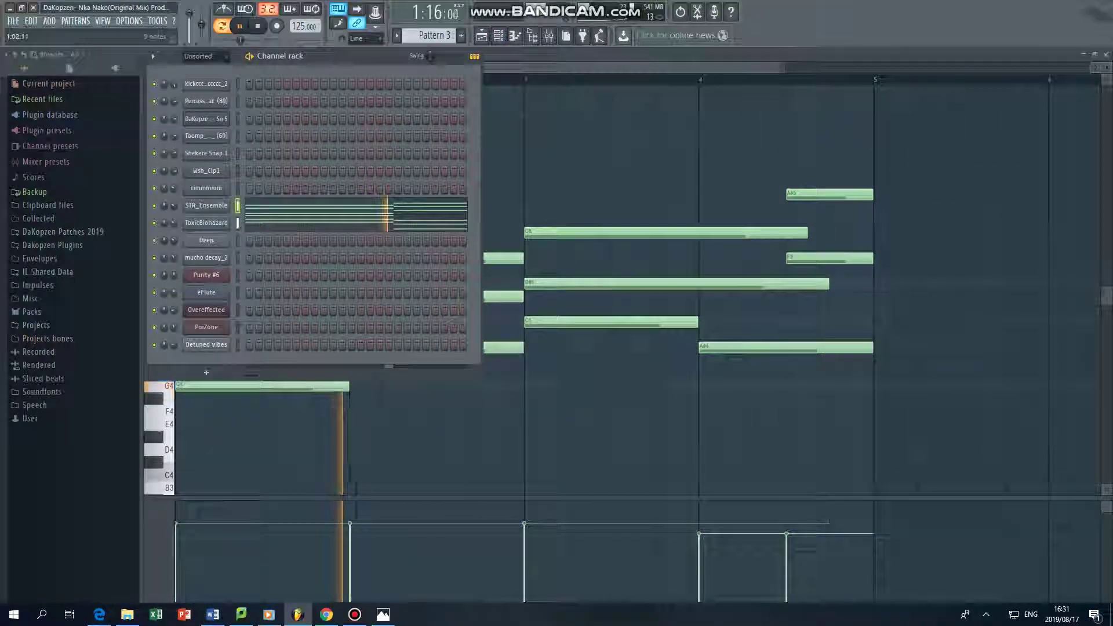
Examine the ToxicBiohazard channel's chords and synth settings in Pattern 3, and return to the channel rack
key(F6)
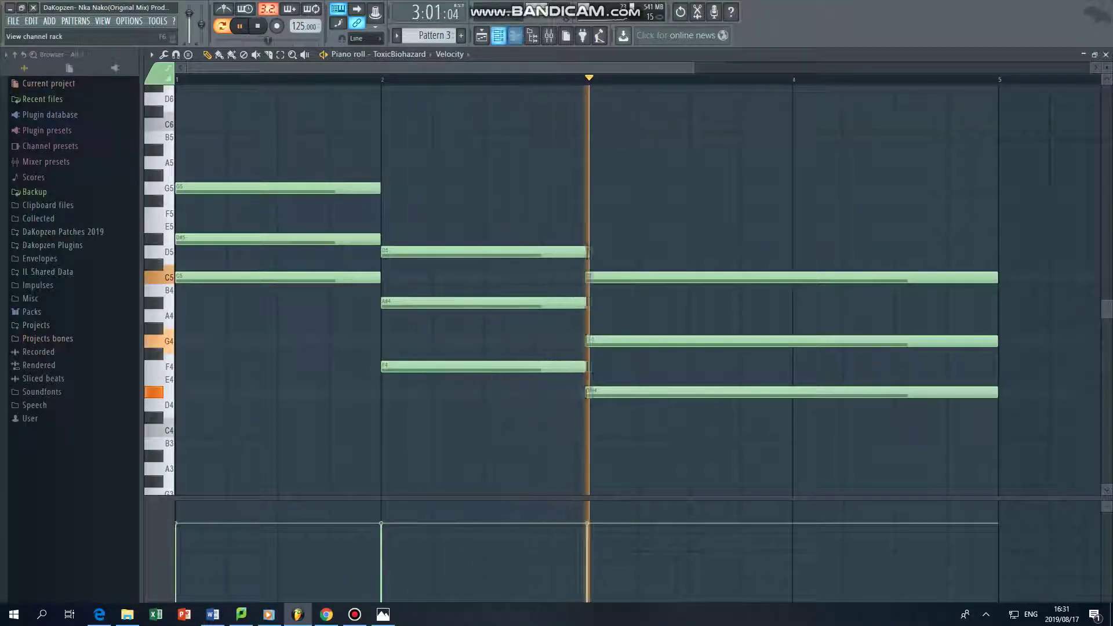
key(F6)
click(205, 223)
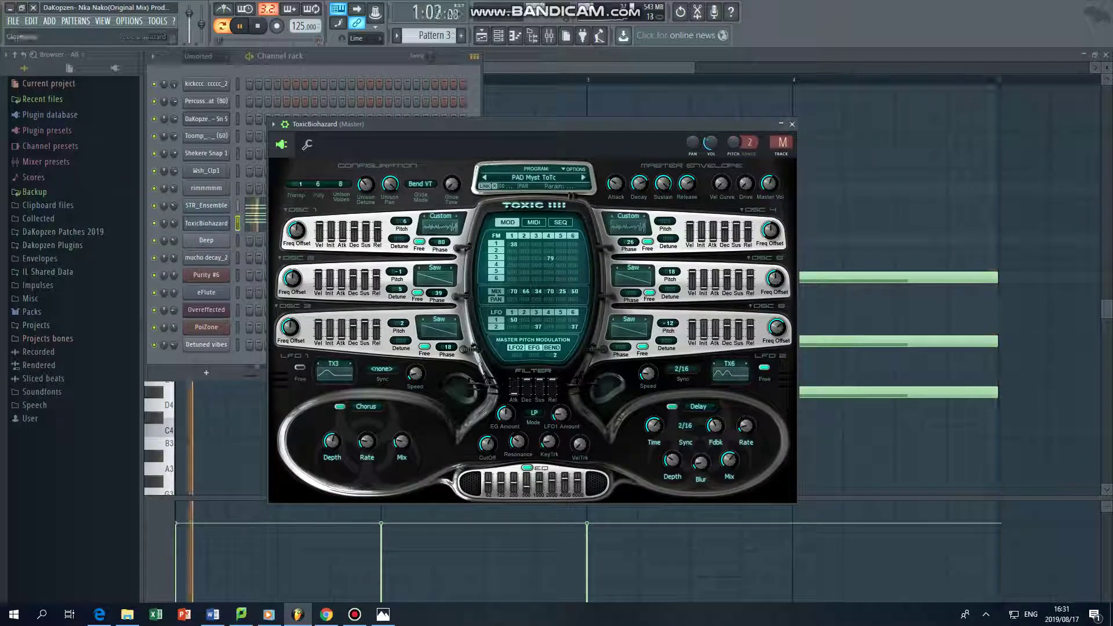
click(206, 222)
right_click(231, 220)
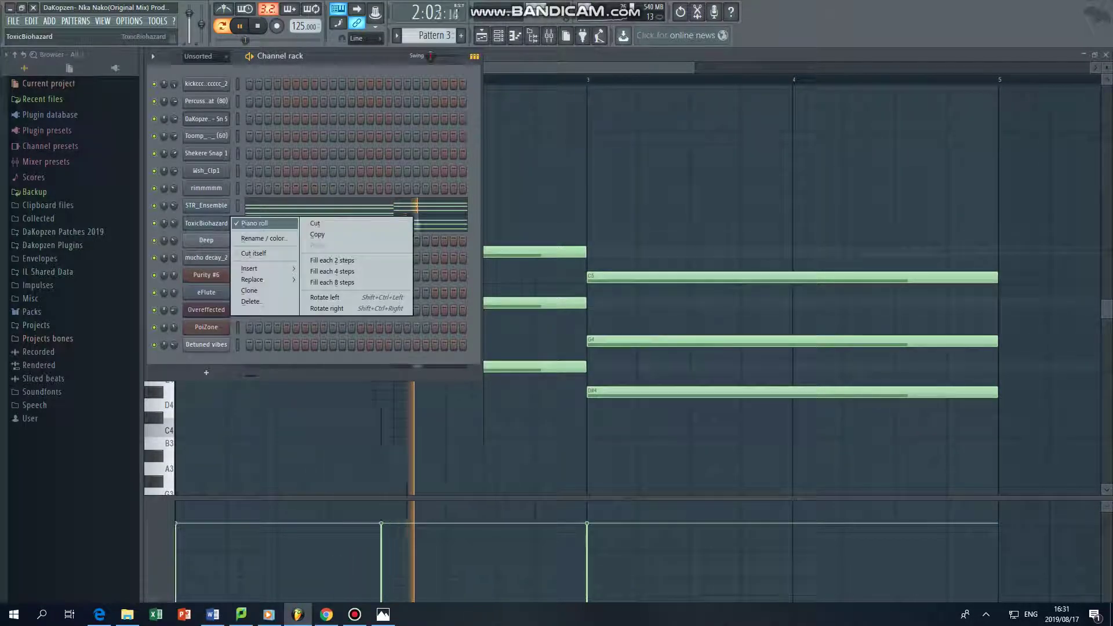
click(252, 223)
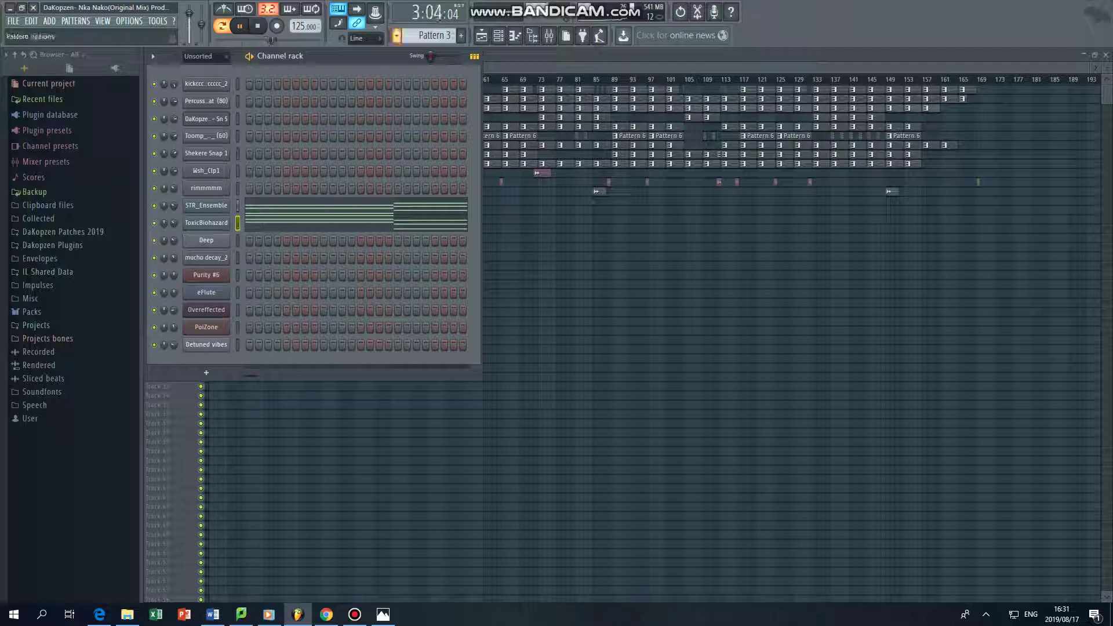
Select Pattern 4 and examine the Deep channel's bass notes in the piano roll
click(397, 35)
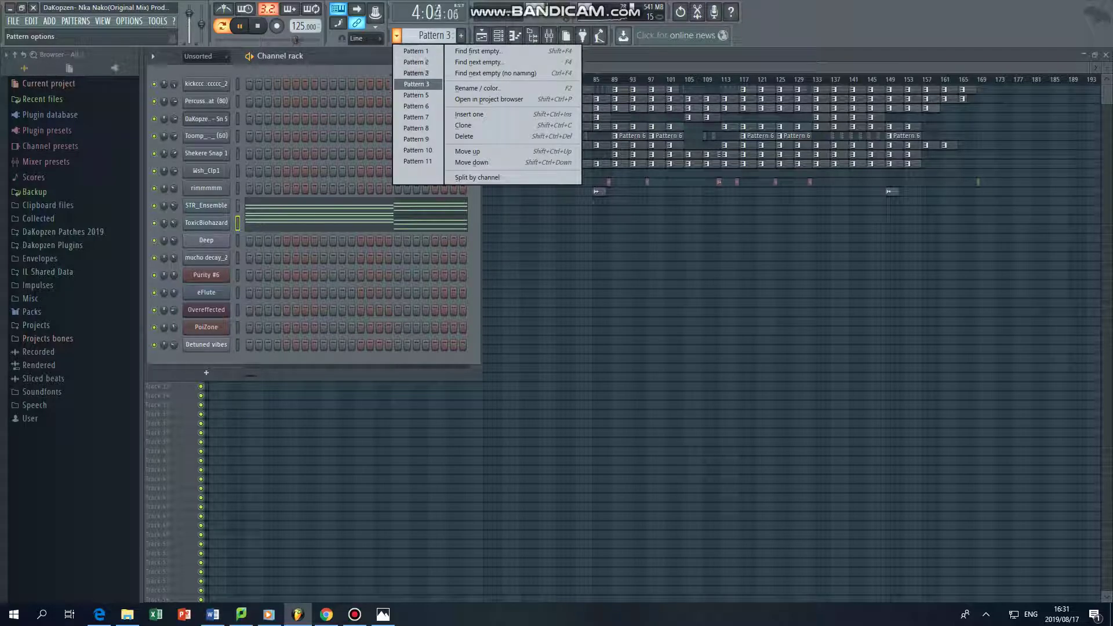
click(416, 84)
click(397, 240)
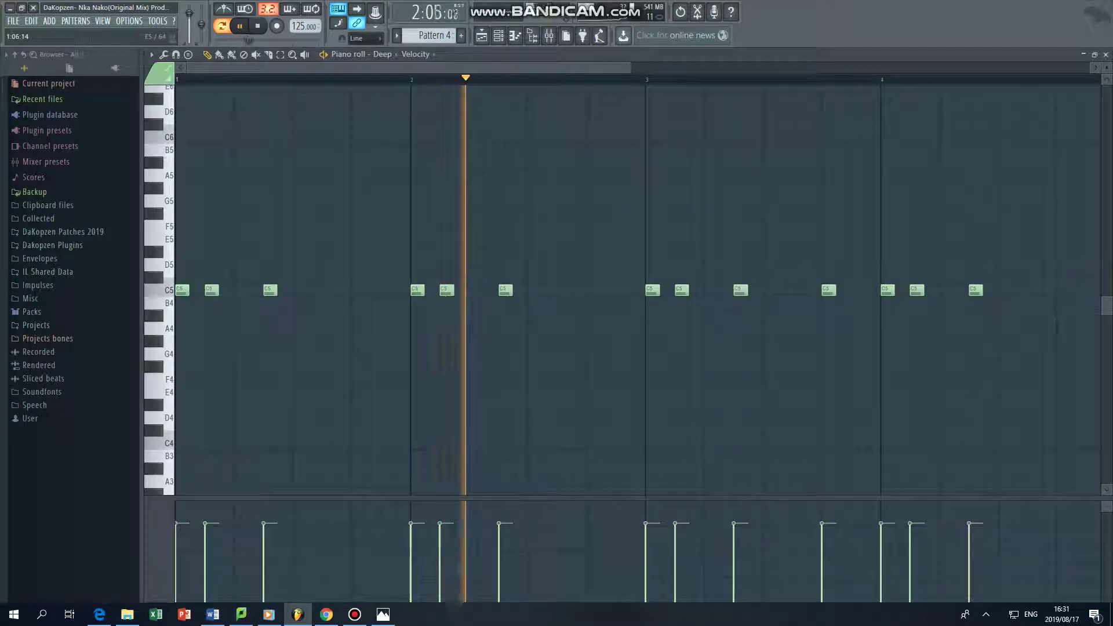
key(F6)
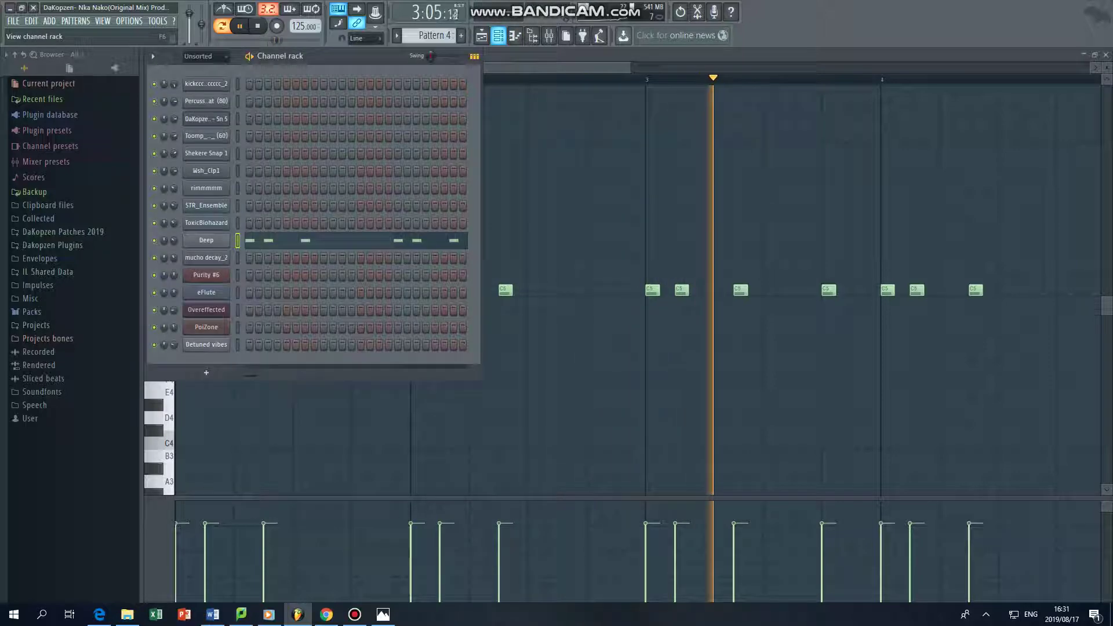
Close the piano roll, inspect the Deep channel's Sytrus settings and close the plugin window
right_click(223, 234)
key(F5)
click(206, 240)
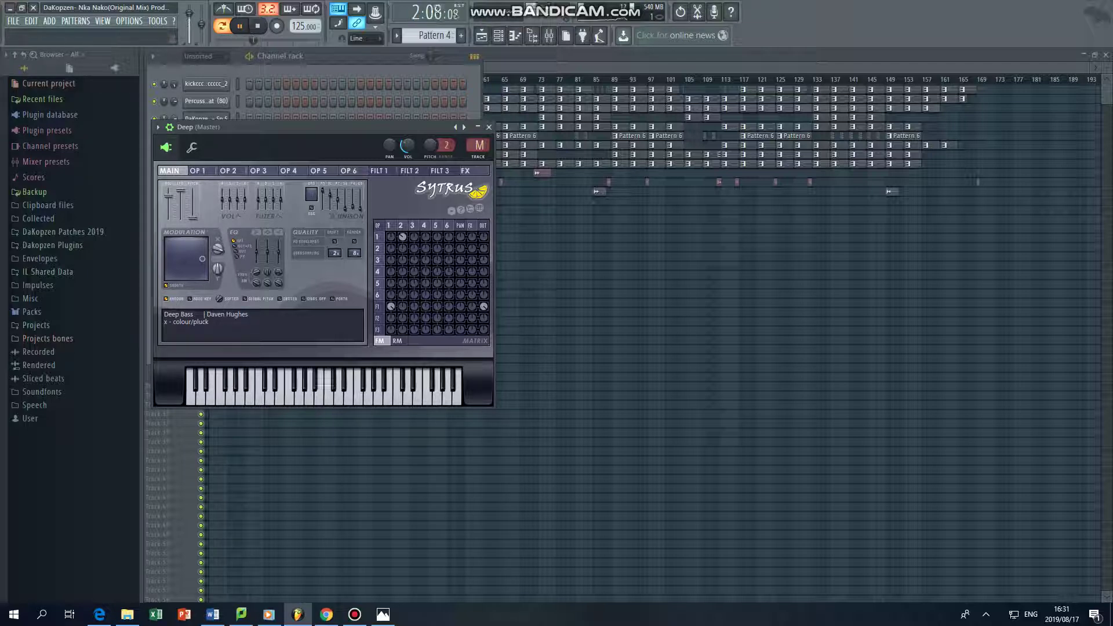
click(489, 127)
Select Pattern 5 and examine the Purity #6 melody in the piano roll
click(396, 35)
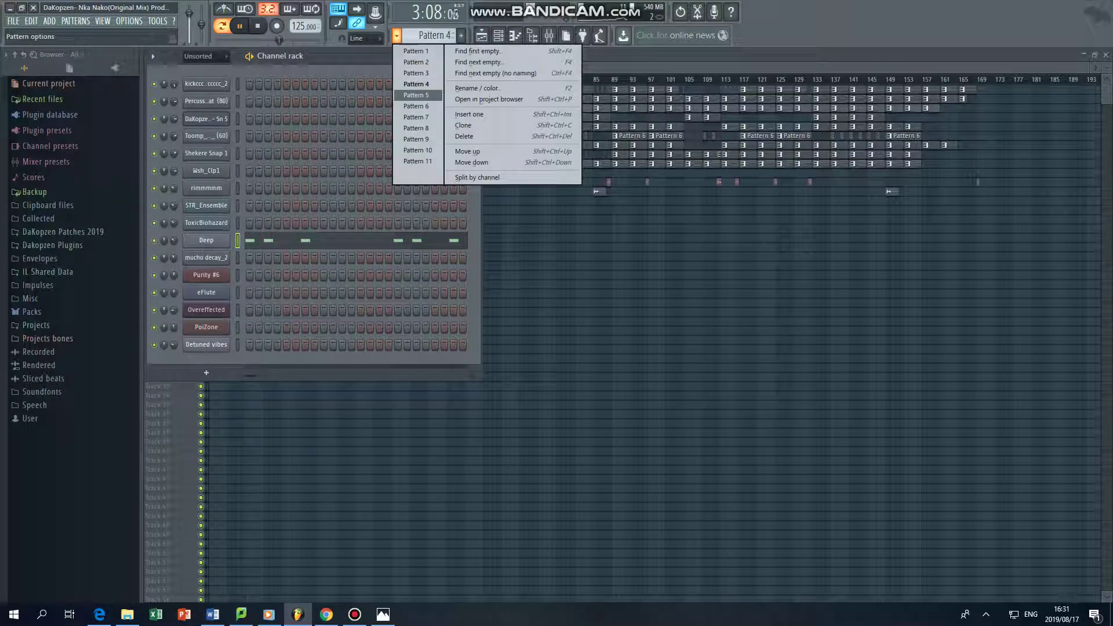
click(416, 95)
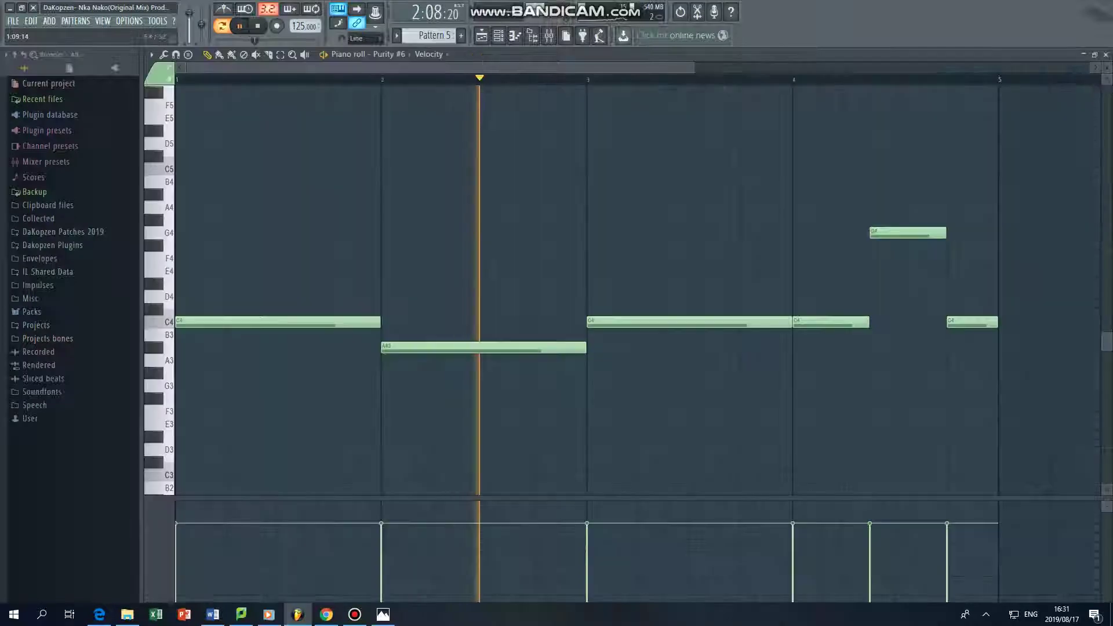
key(F7)
click(514, 35)
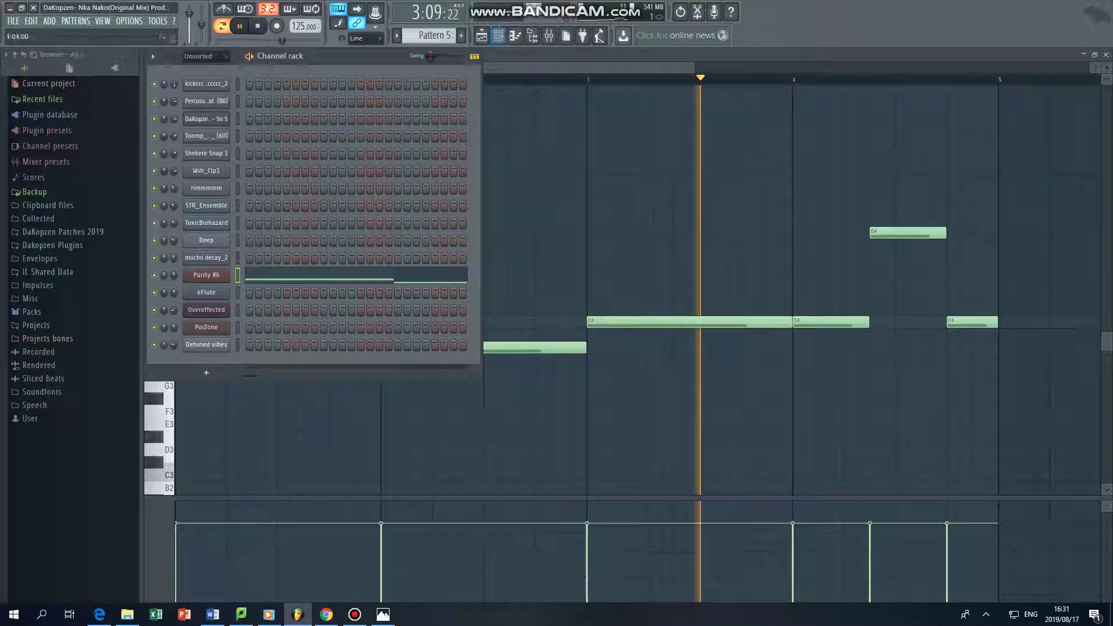
Check the instrument preset loaded in Purity #6, and close the plugin and the piano roll
click(201, 276)
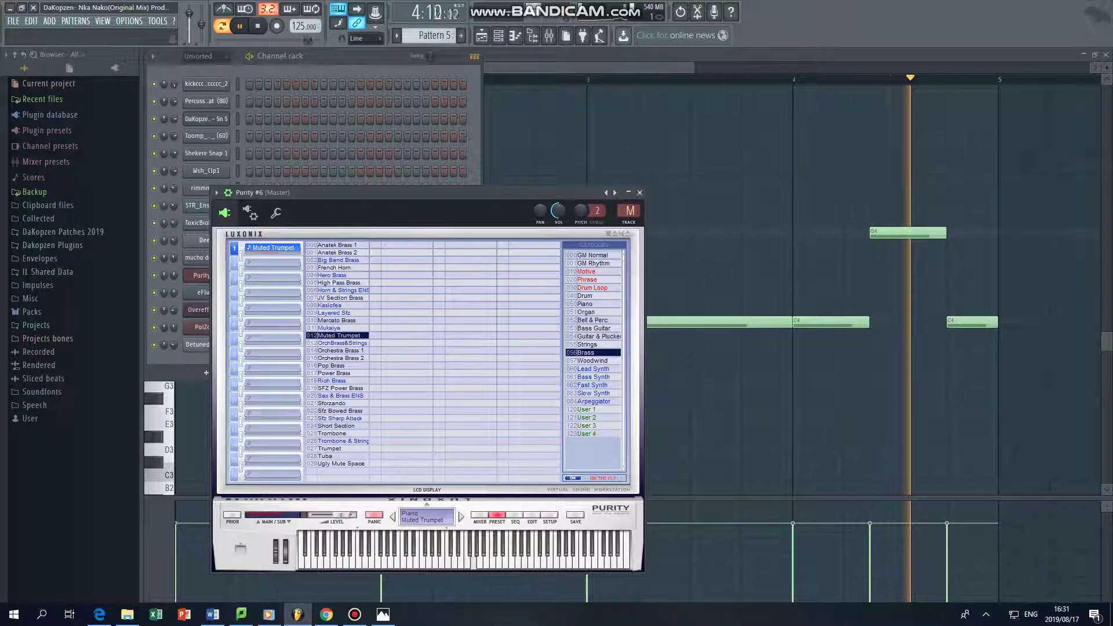
click(640, 193)
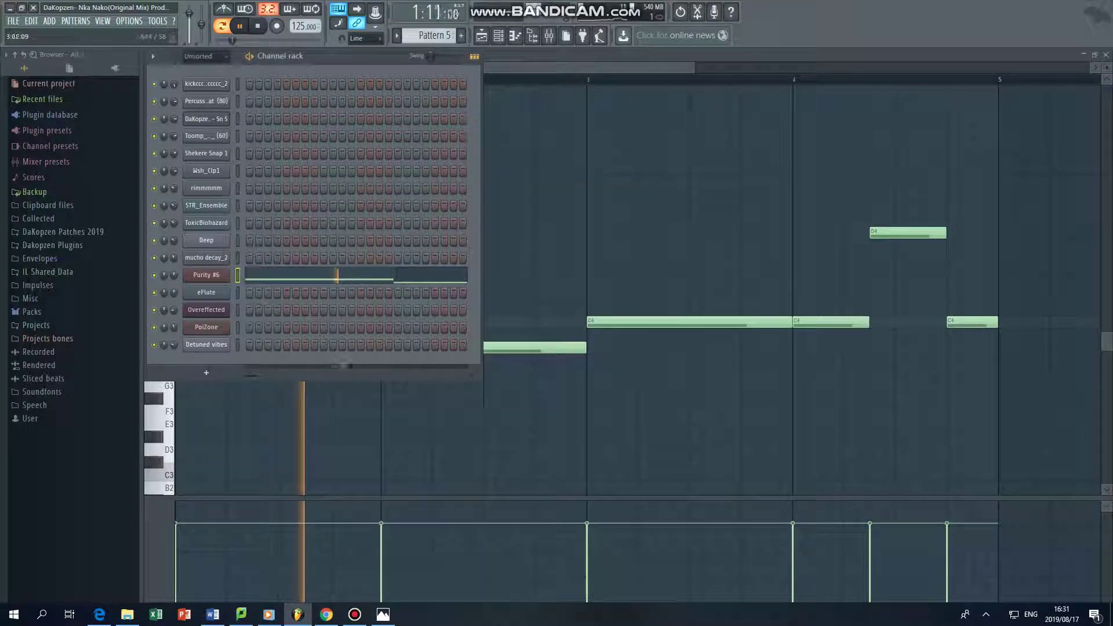
right_click(228, 273)
key(F5)
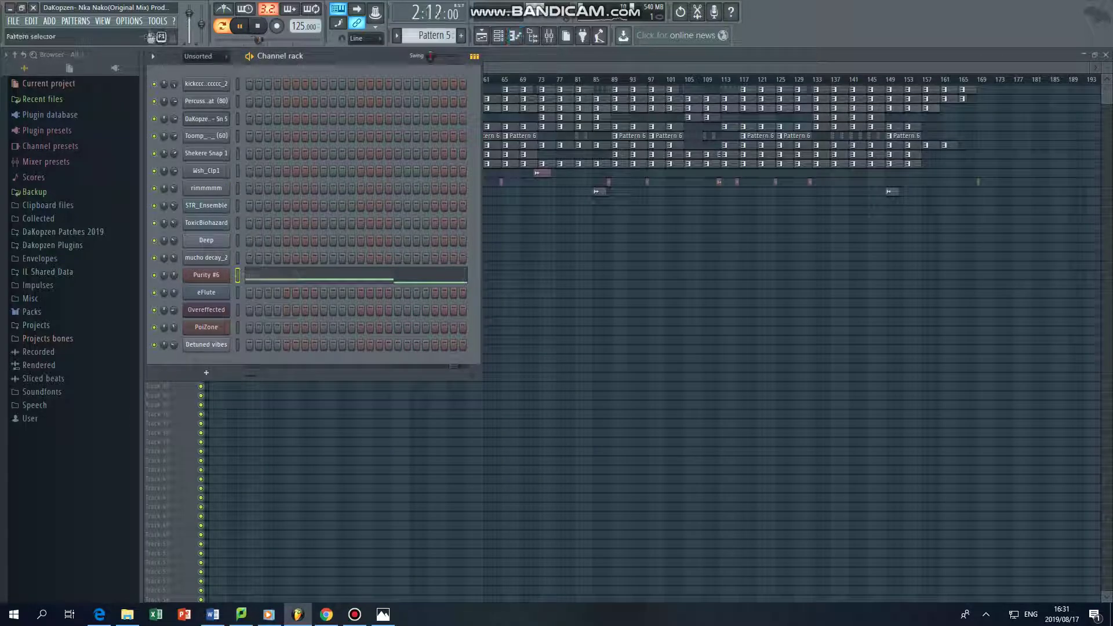
Select Pattern 6 and examine the eFlute melody in the piano roll
click(396, 35)
click(416, 117)
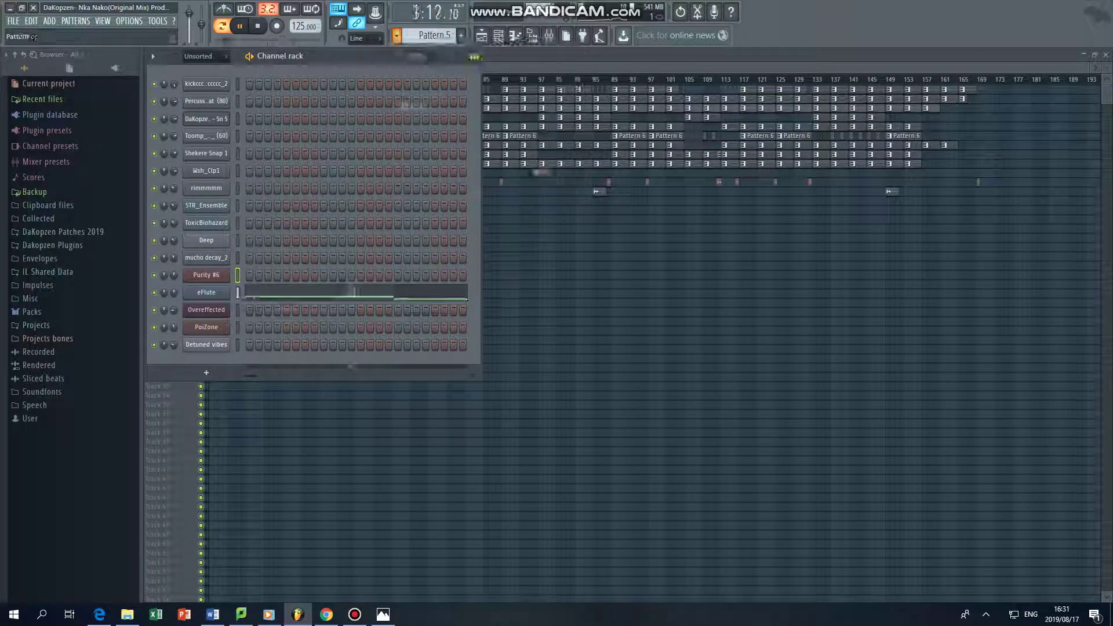
click(394, 293)
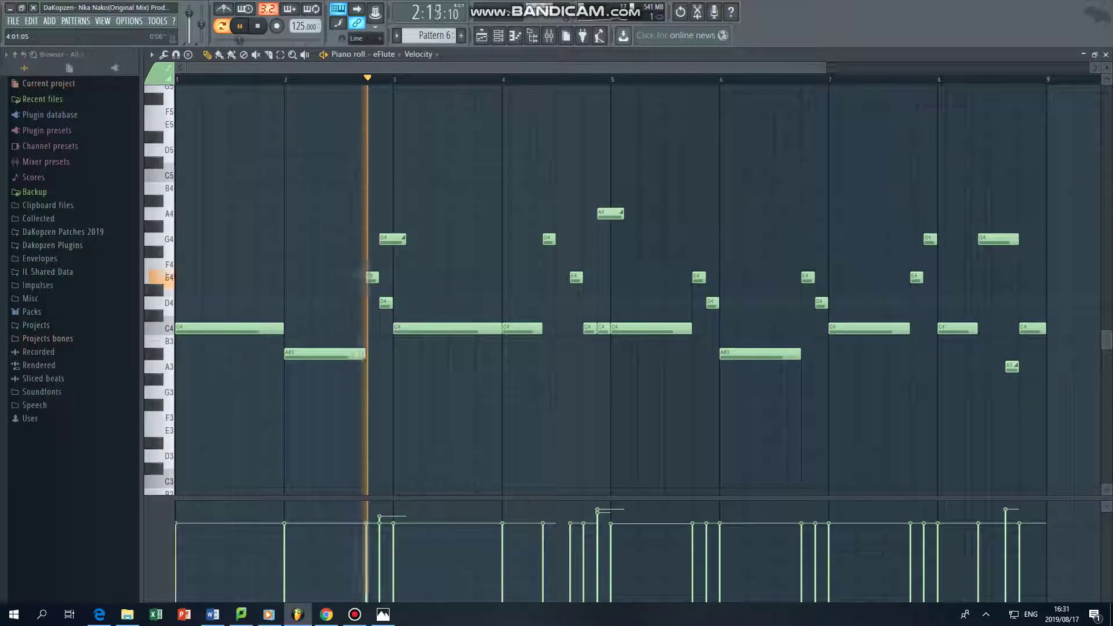
click(498, 35)
Close the piano roll, inspect the eFlute channel's Fruity DX10 settings and close the plugin window
right_click(238, 289)
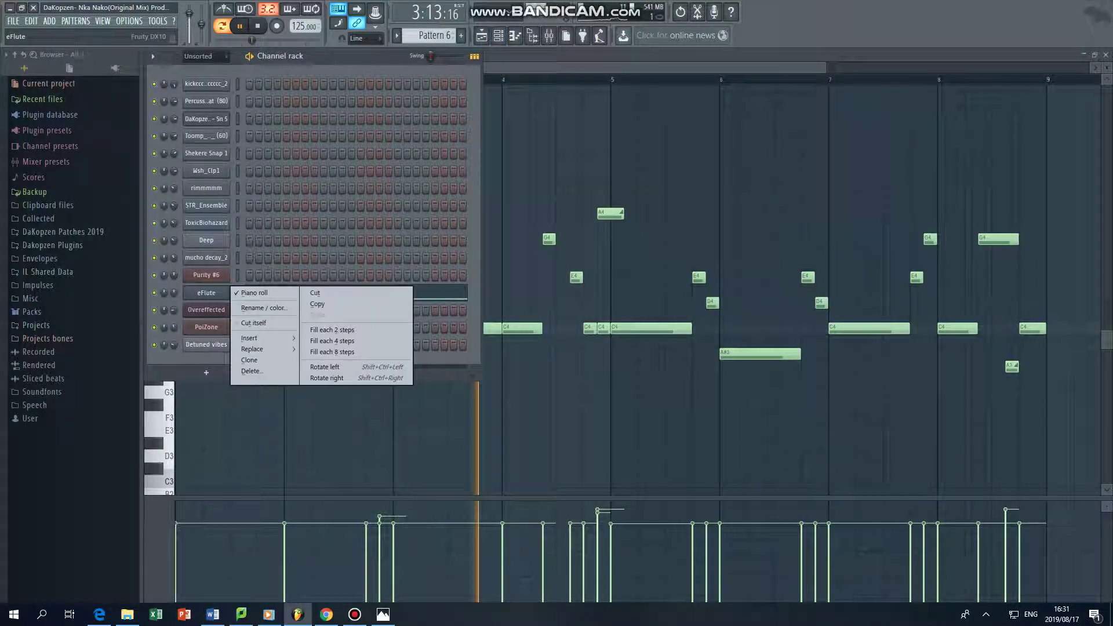
click(255, 293)
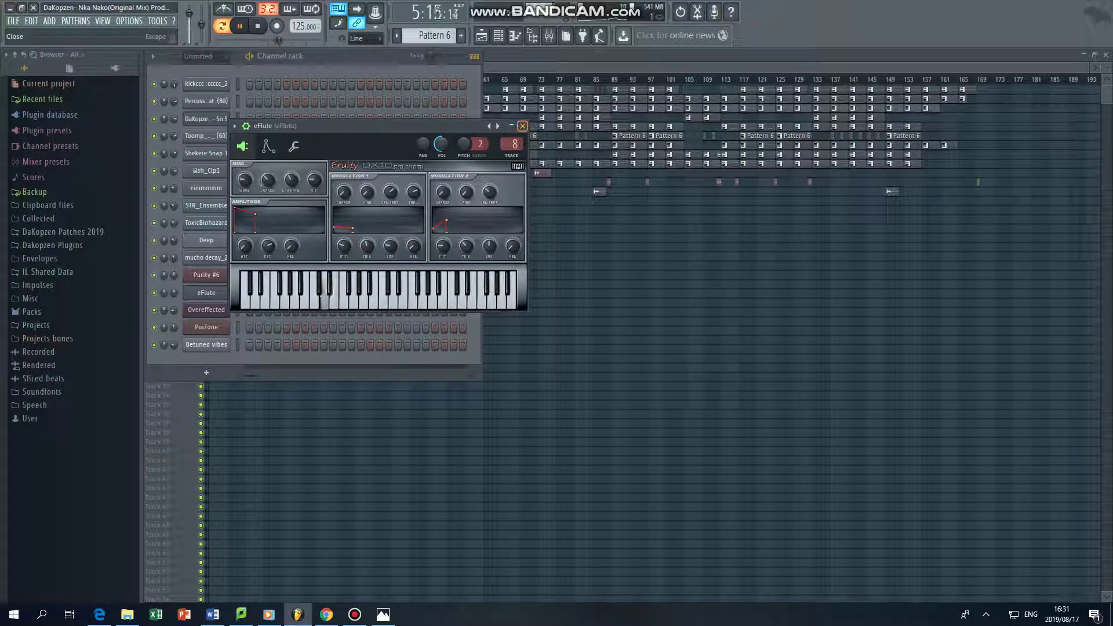
click(522, 125)
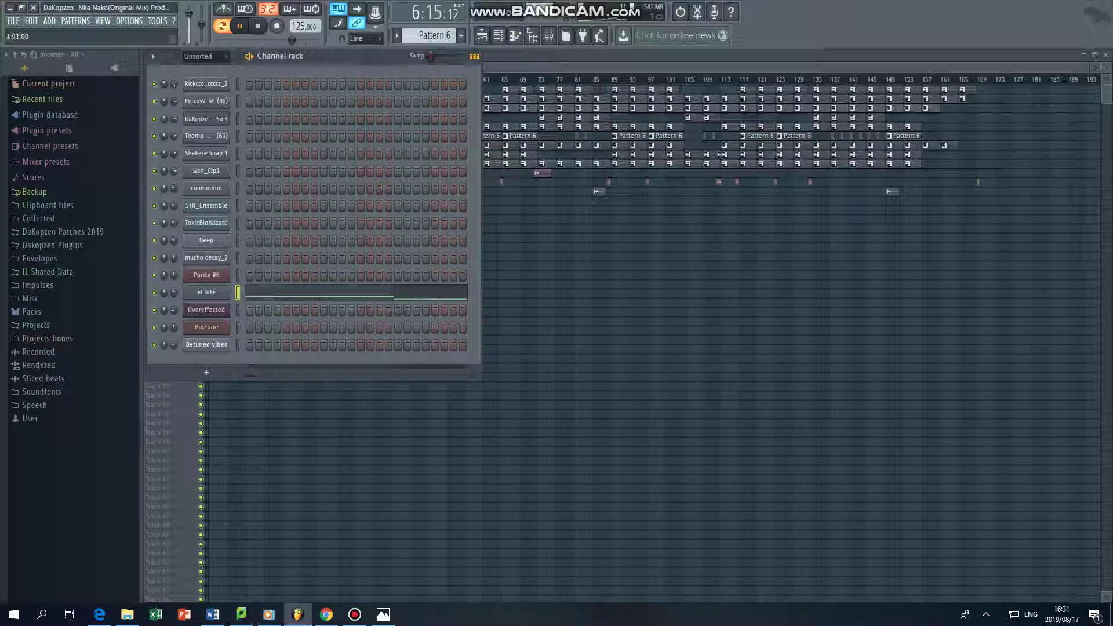
Select Pattern 7, inspect the Overeffected channel's synth settings and close the plugin window
click(397, 36)
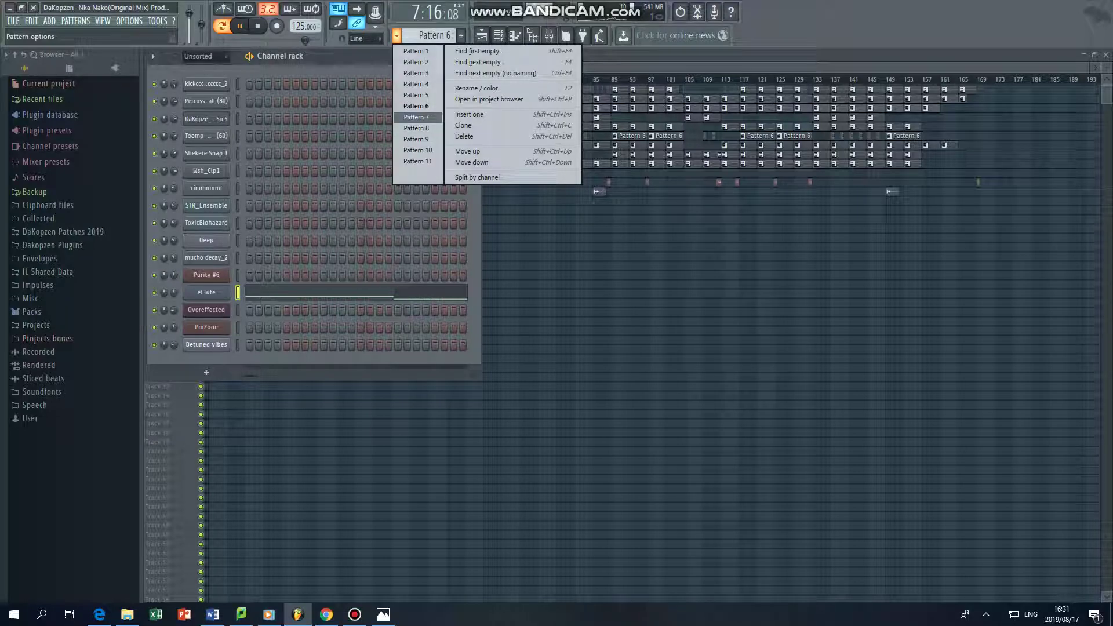
click(416, 117)
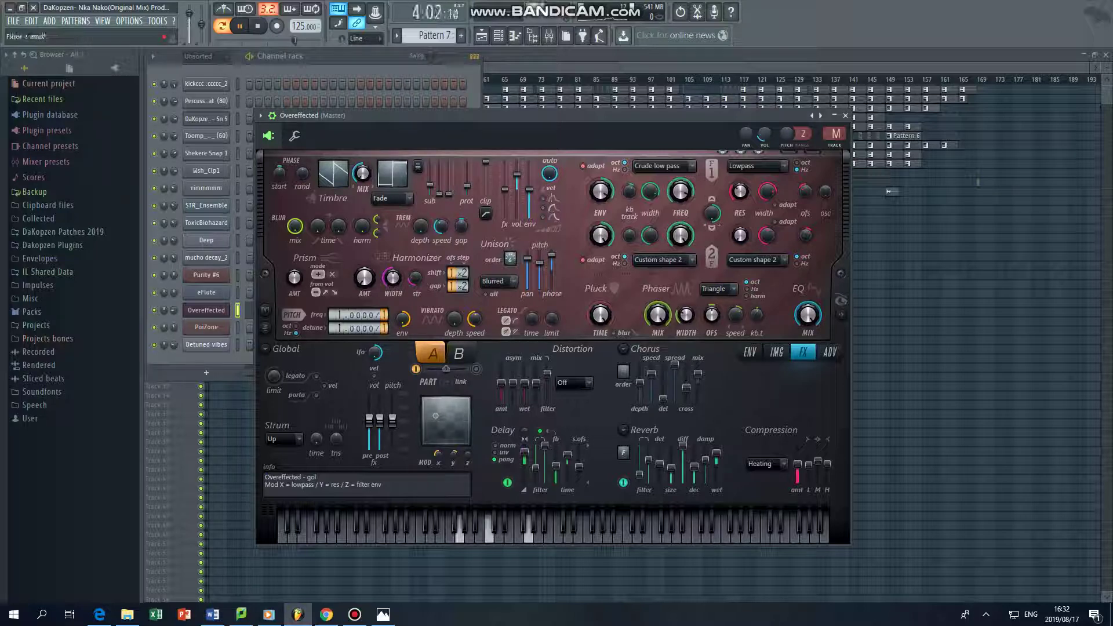
click(845, 116)
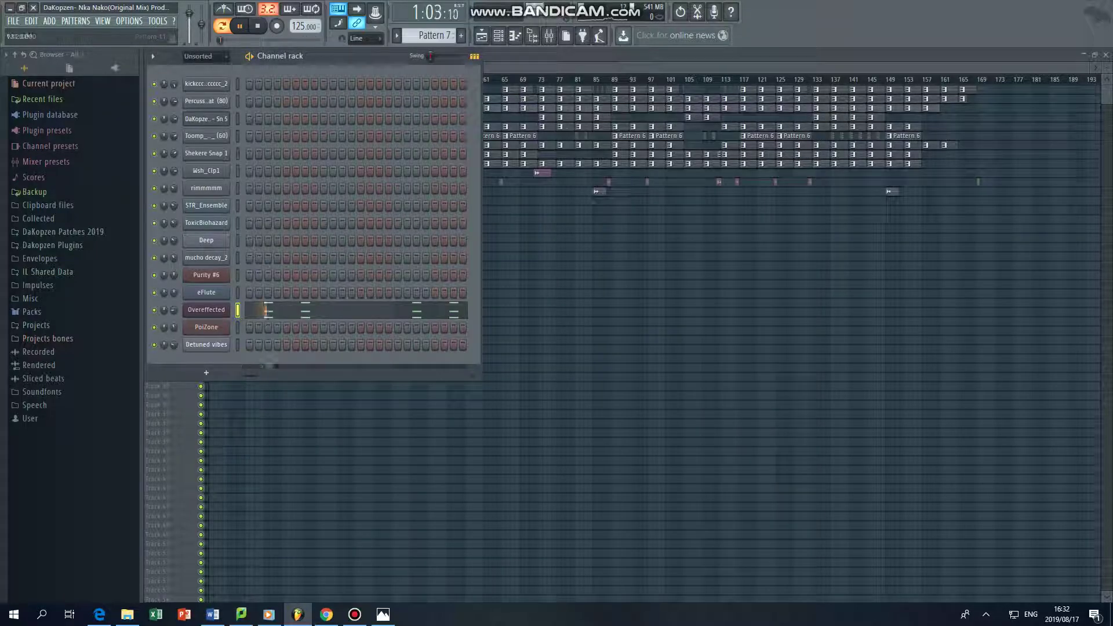
Select Pattern 8 and examine the PoiZone channel's notes and synth settings
click(397, 36)
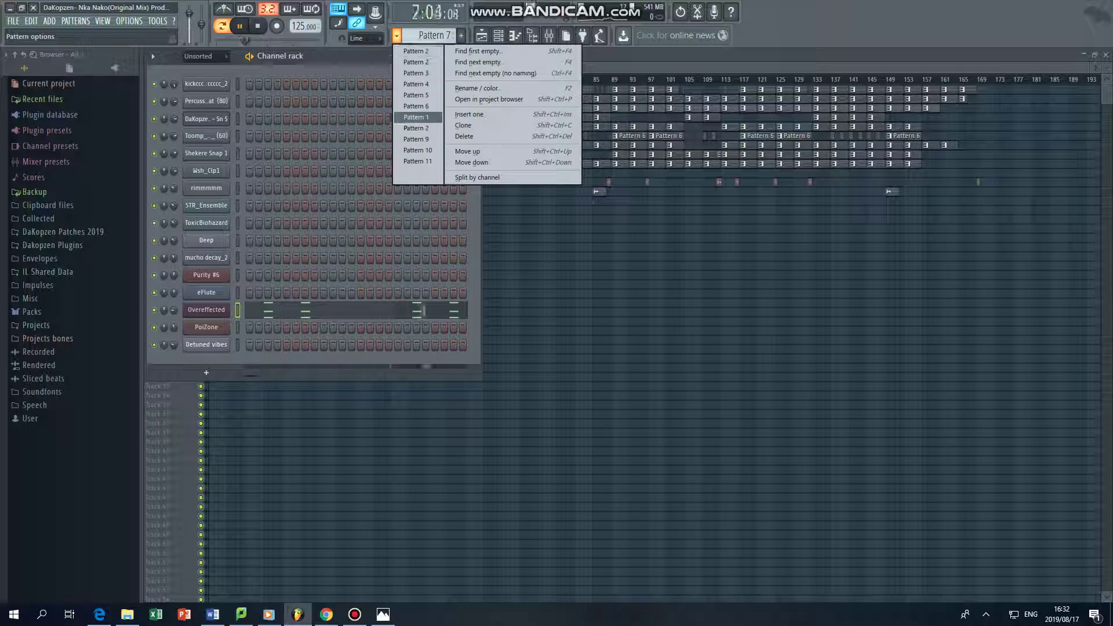
click(416, 128)
key(F7)
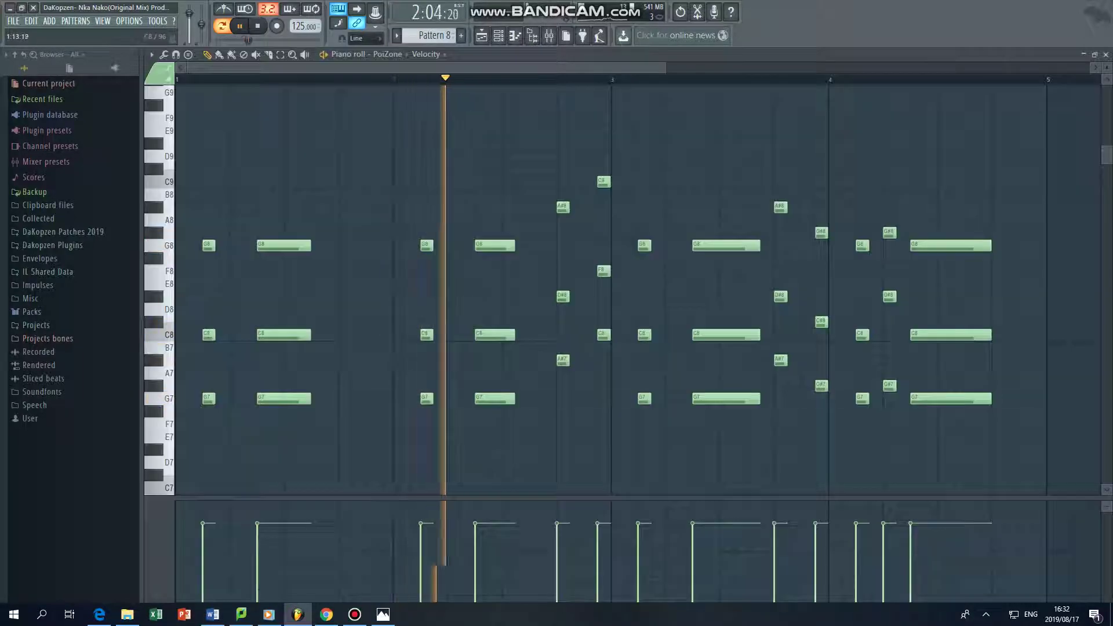
key(F6)
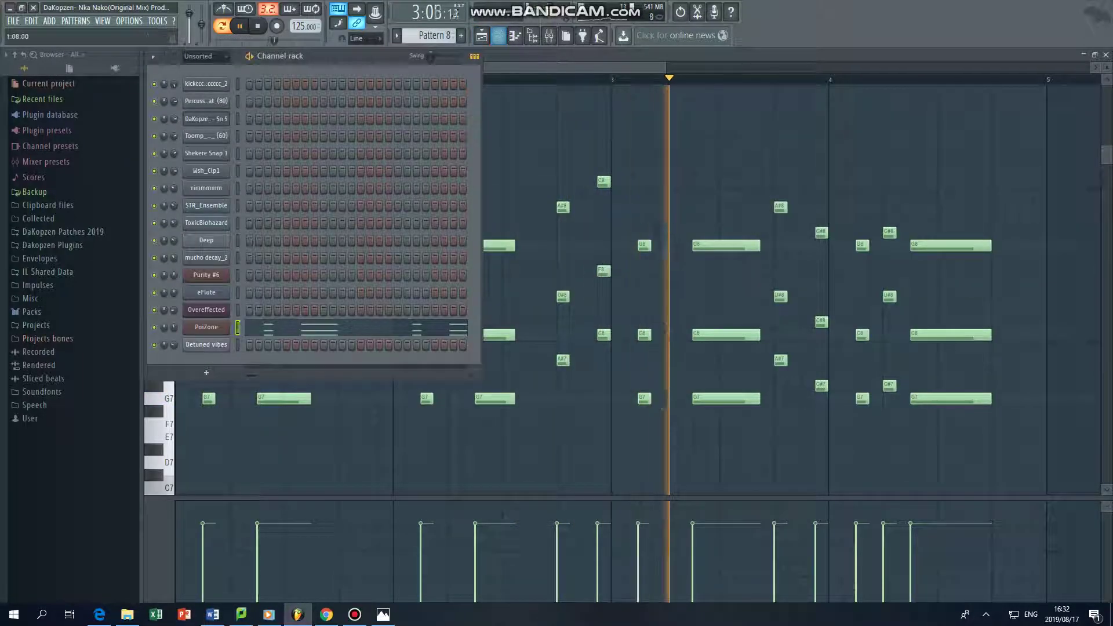
click(206, 269)
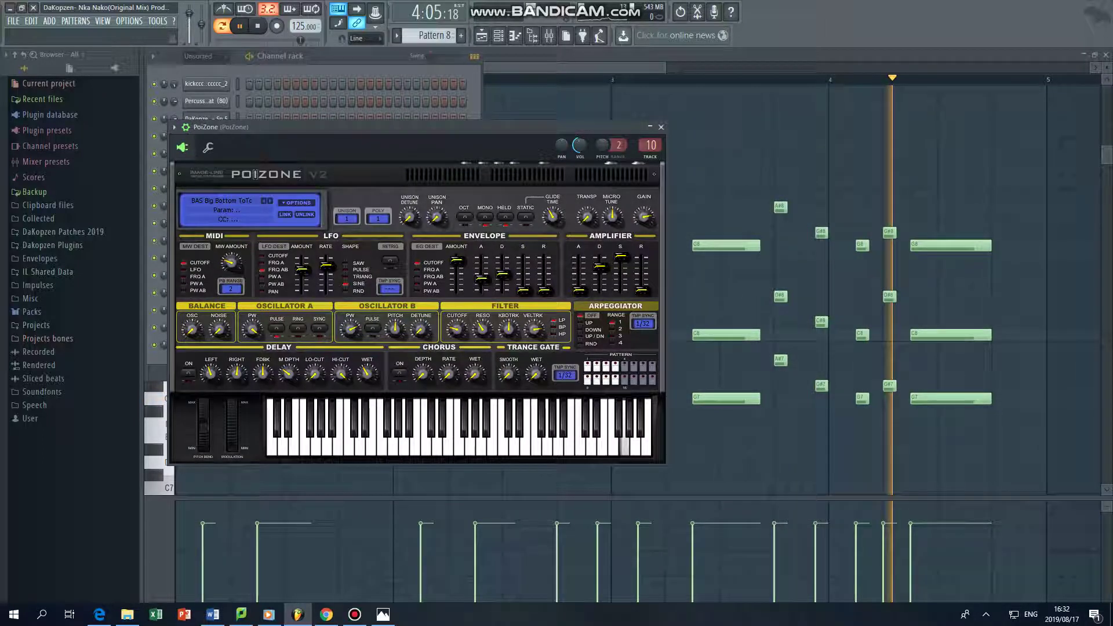
Close the PoiZone window and examine the channel's notes in Pattern 9 and Pattern 10
key(Escape)
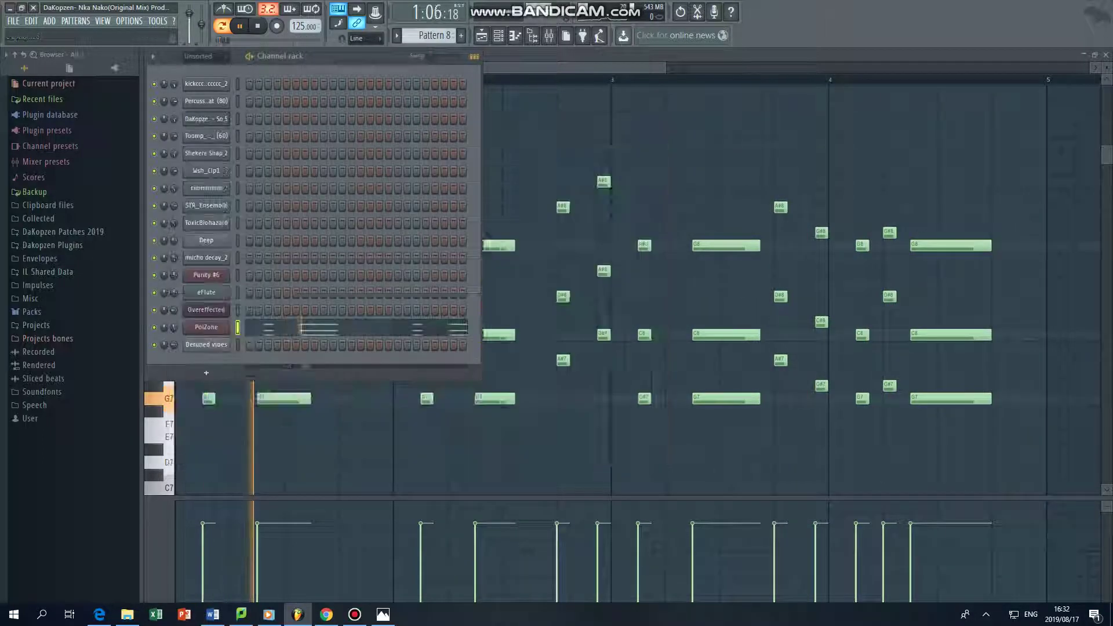
click(429, 35)
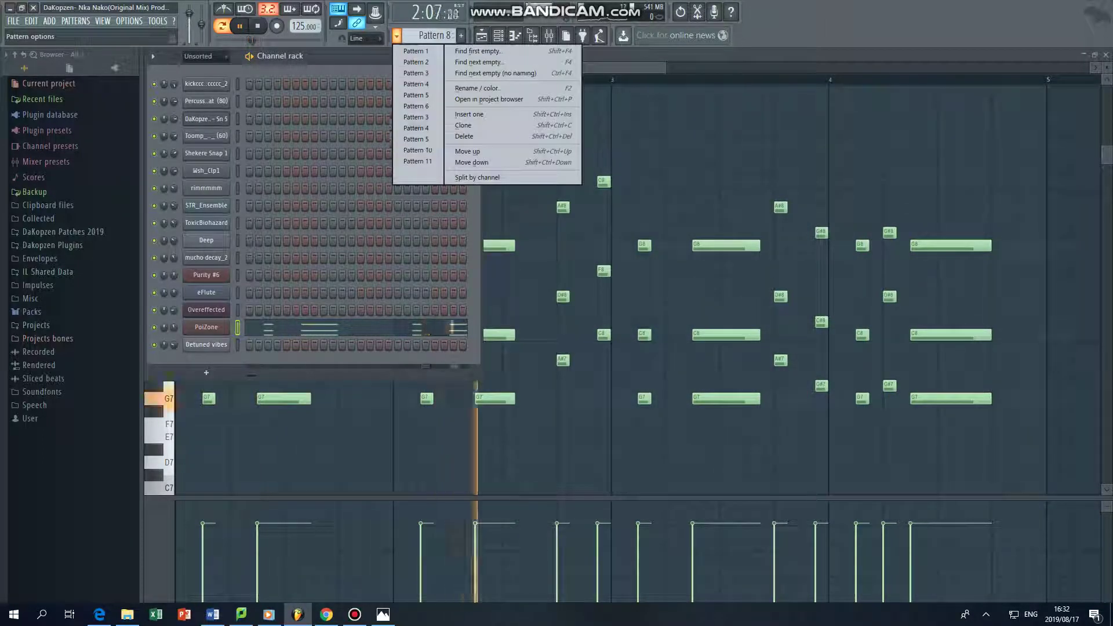
click(426, 155)
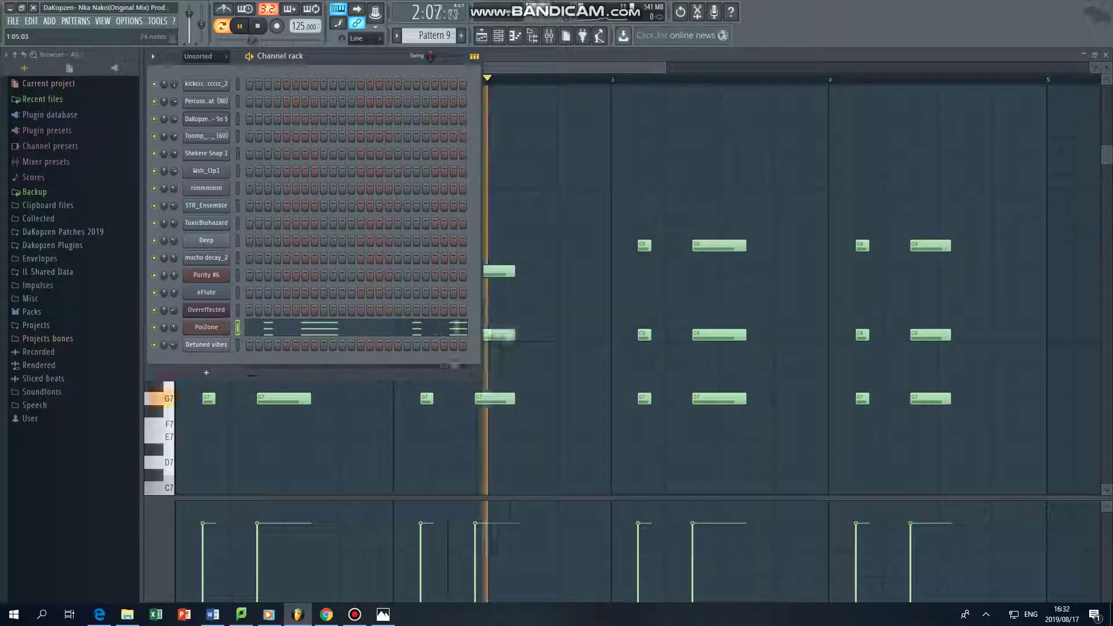
click(396, 36)
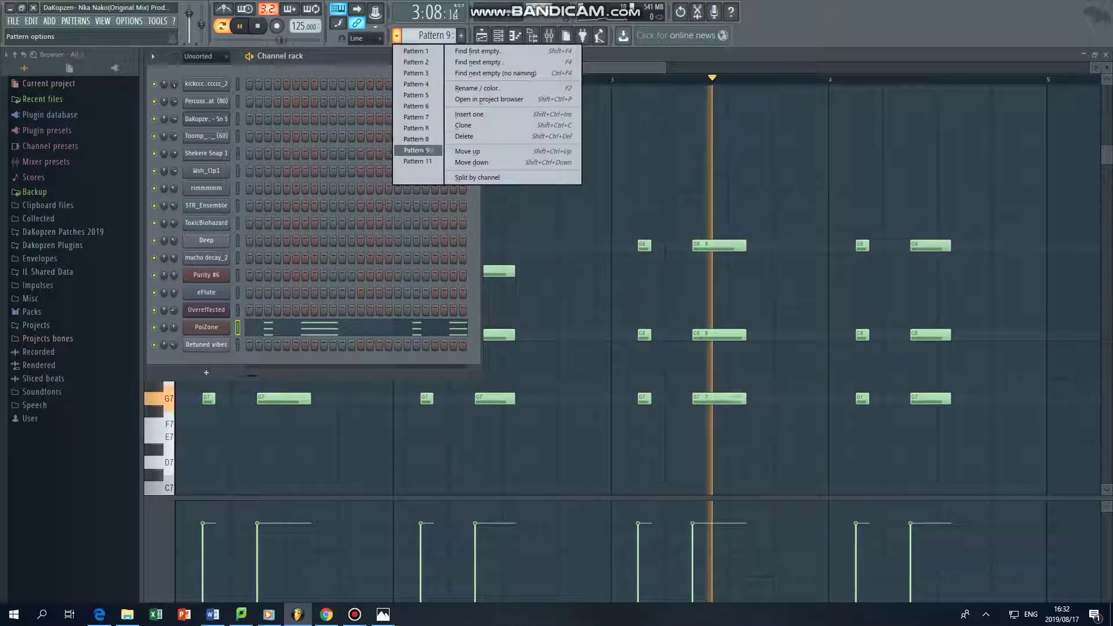
click(417, 150)
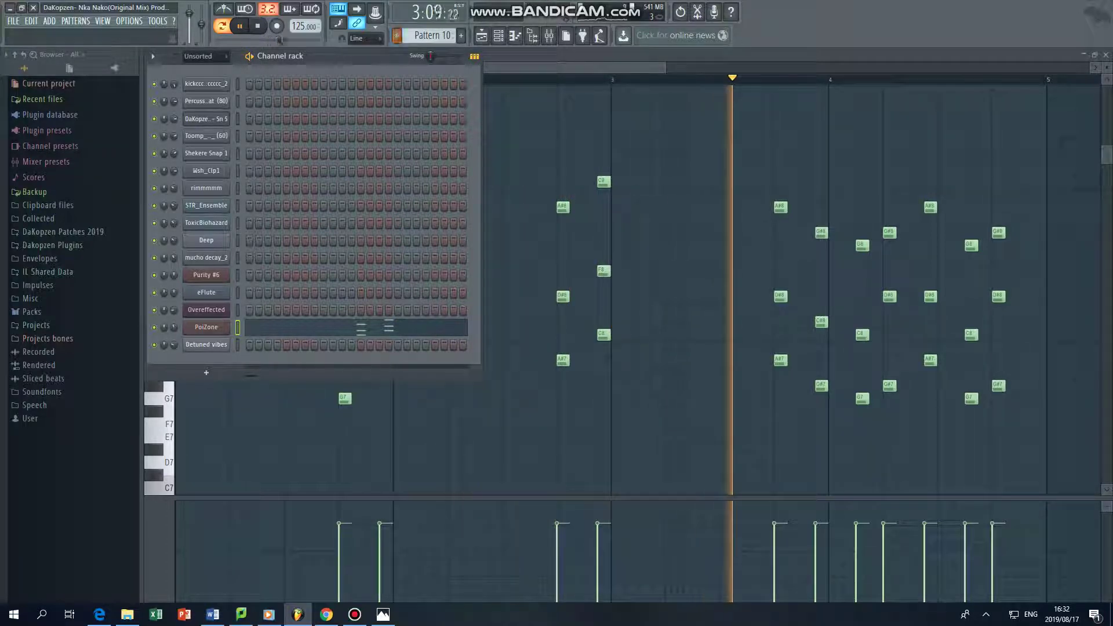
Select Pattern 11, examine the Detuned vibes chords in the piano roll and return to the channel rack
click(397, 36)
click(418, 161)
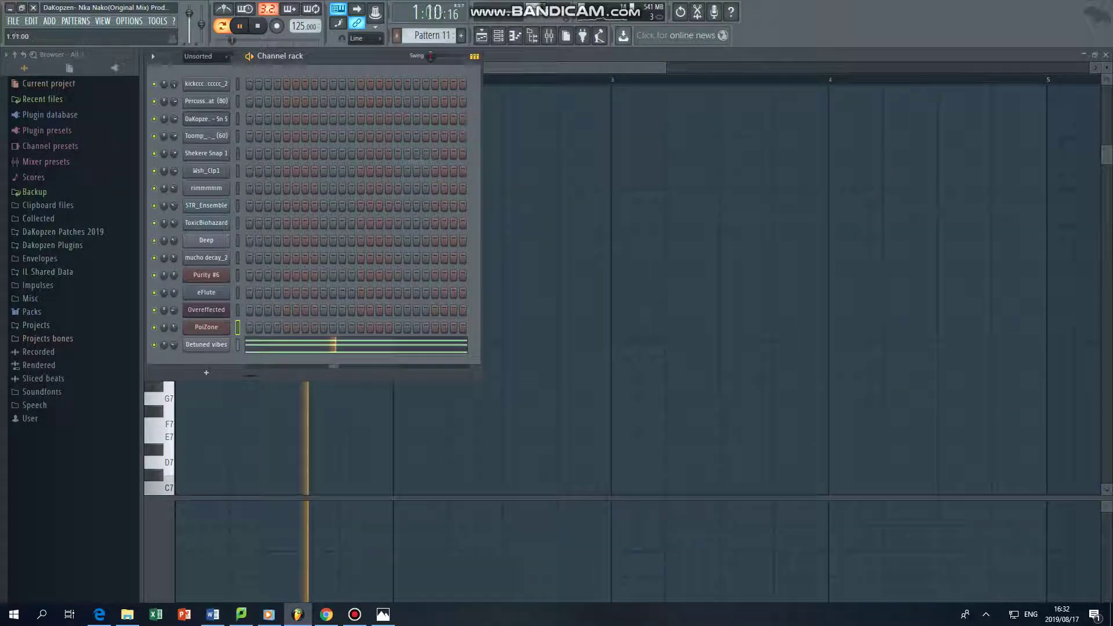
click(347, 344)
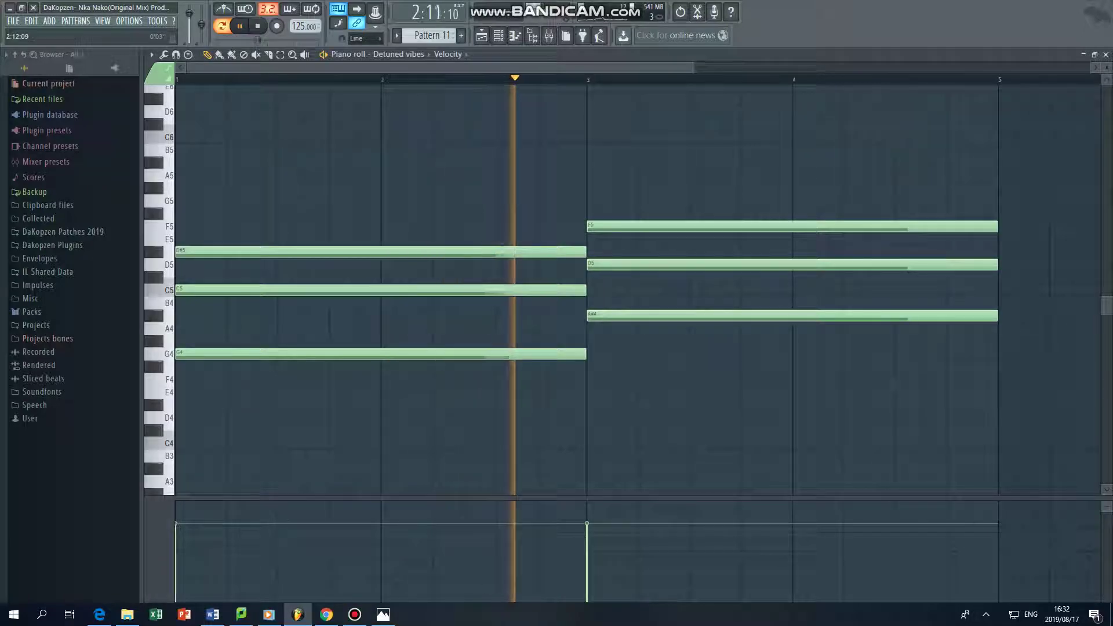
key(F6)
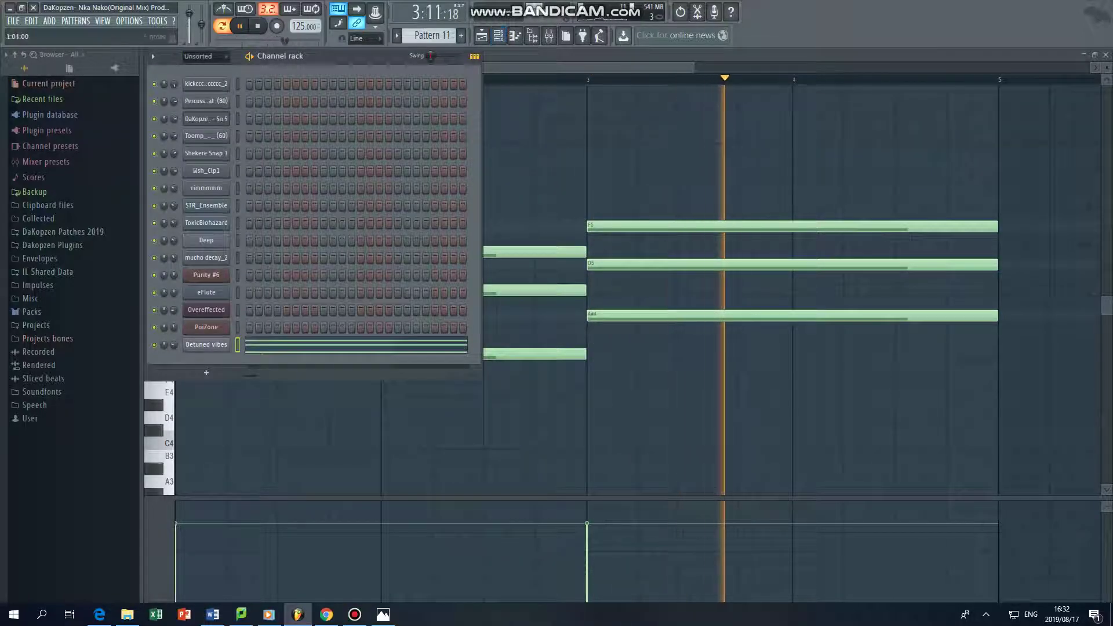
Inspect the Detuned vibes channel's Sytrus settings and look through its preset list without changing the preset
click(206, 344)
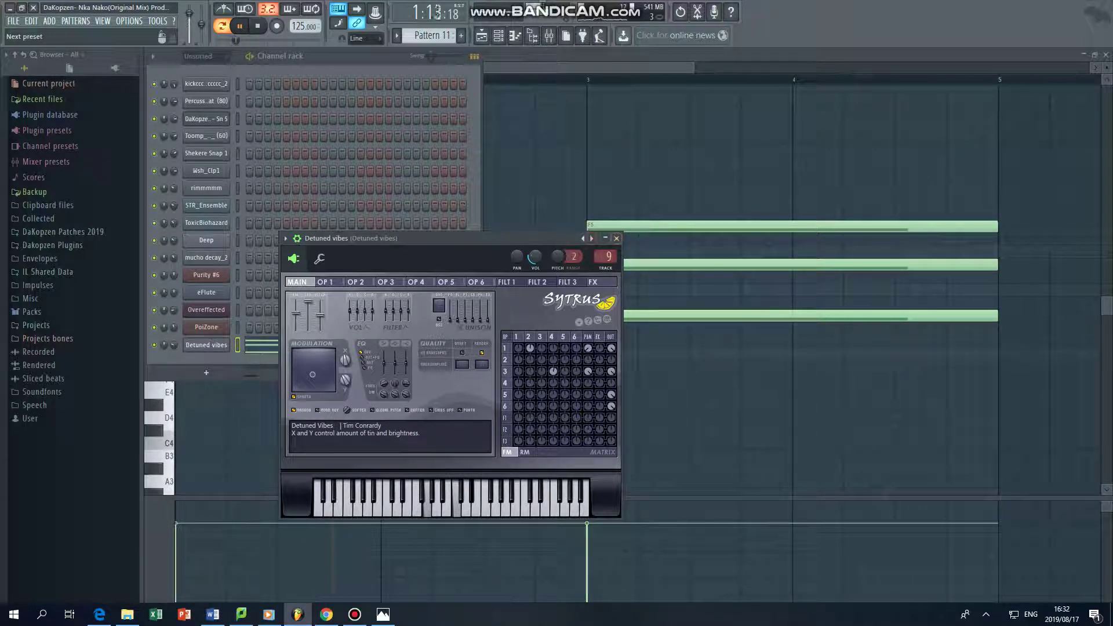
right_click(591, 239)
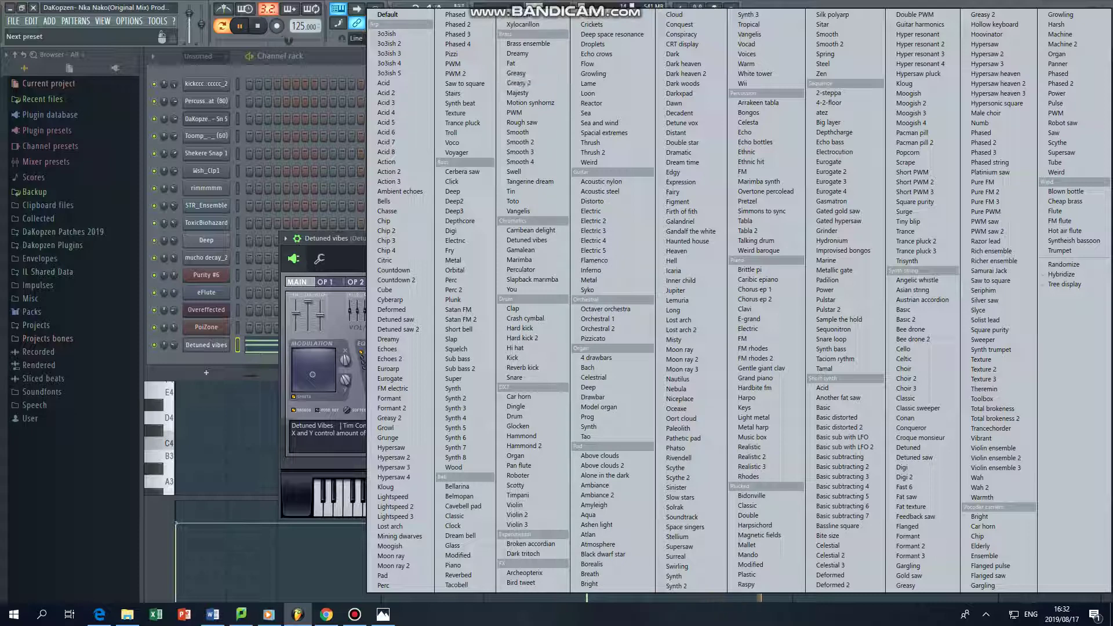
click(400, 43)
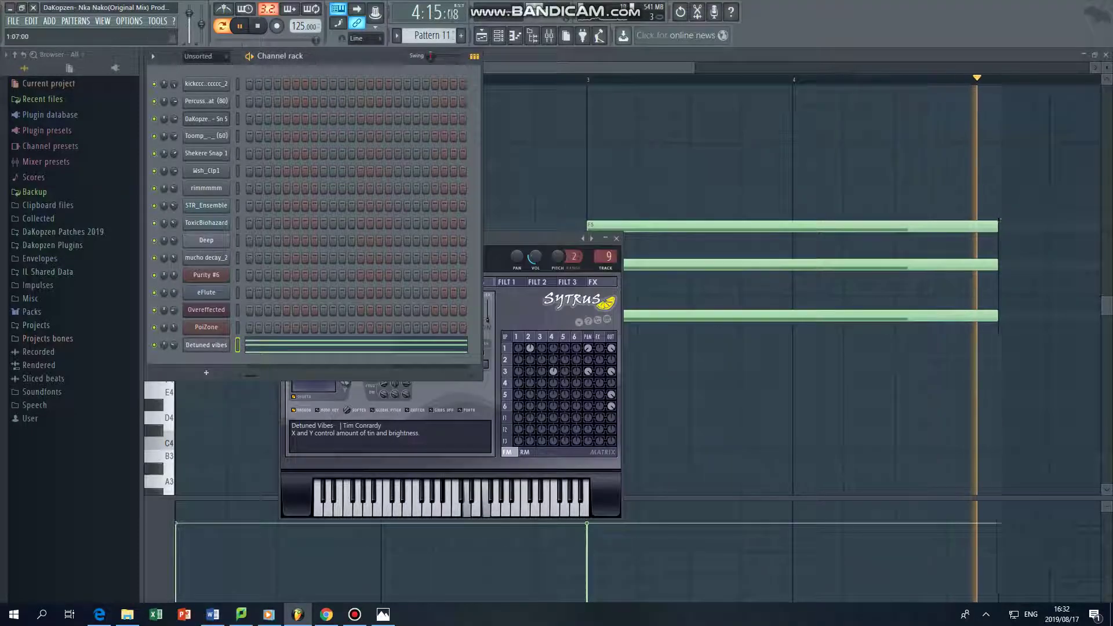
right_click(226, 344)
click(254, 345)
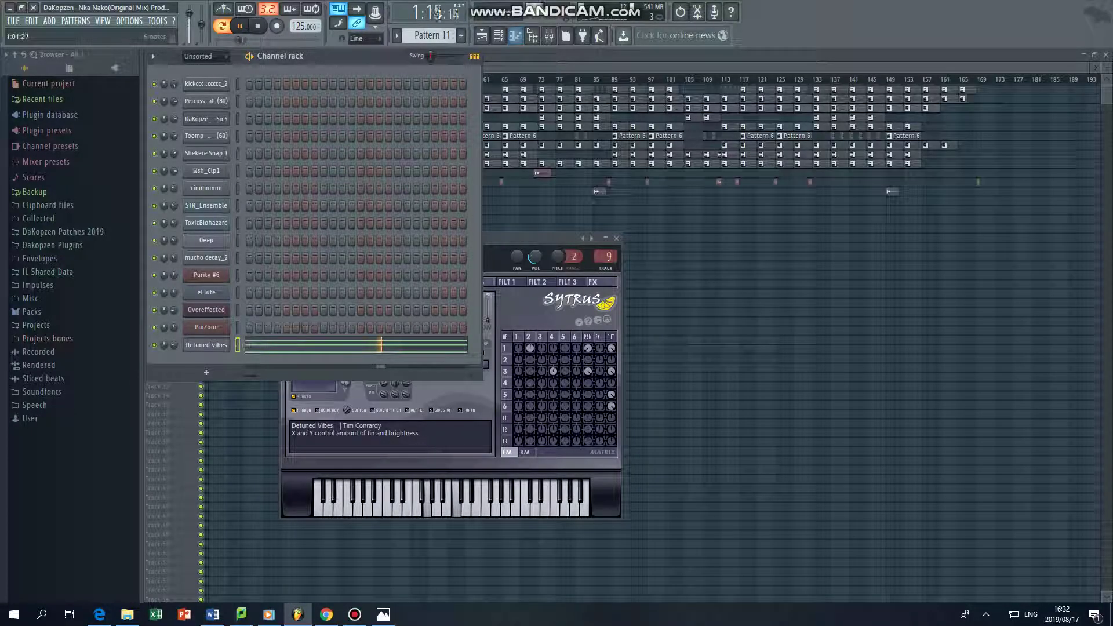
Show the playlist and examine the song arrangement, from the opening bars' clips to the whole track layout
key(F5)
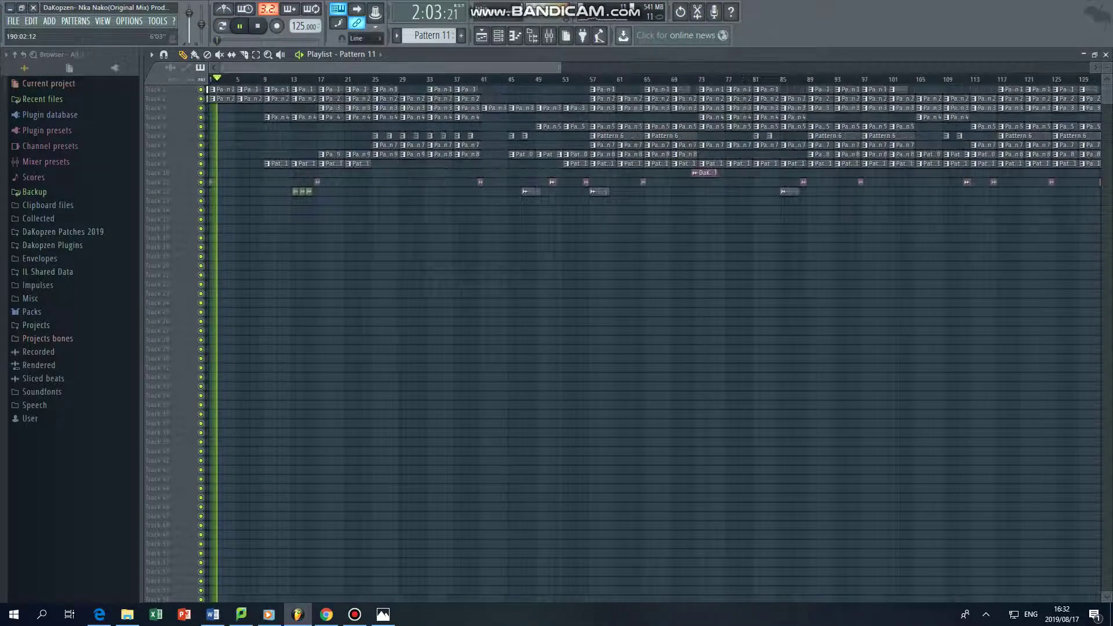
scroll(655, 67, up, 5)
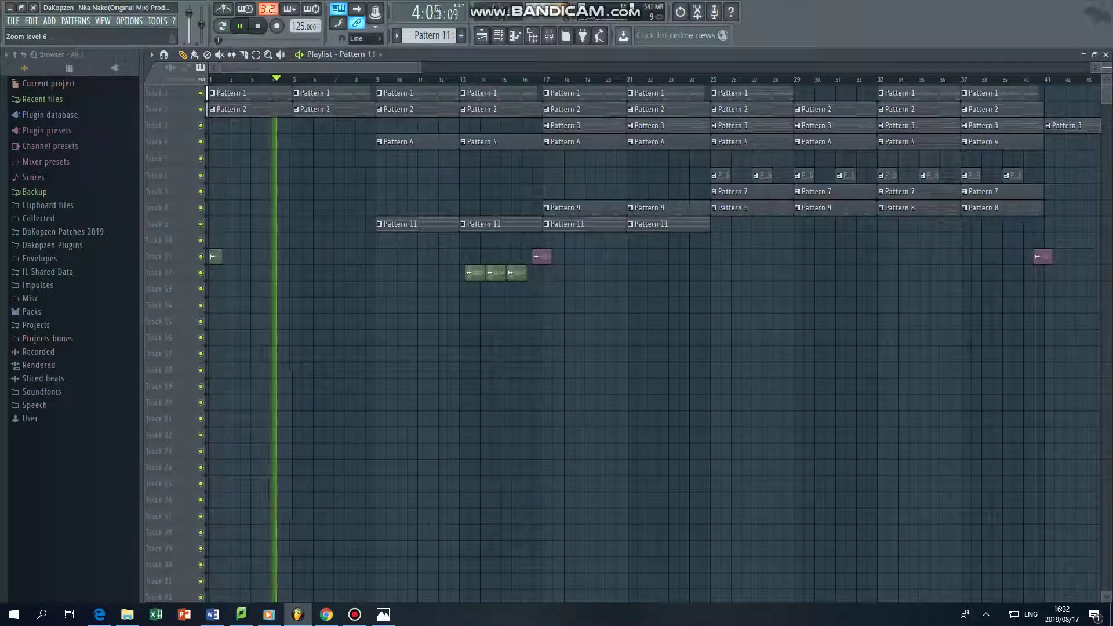
scroll(174, 68, up, 5)
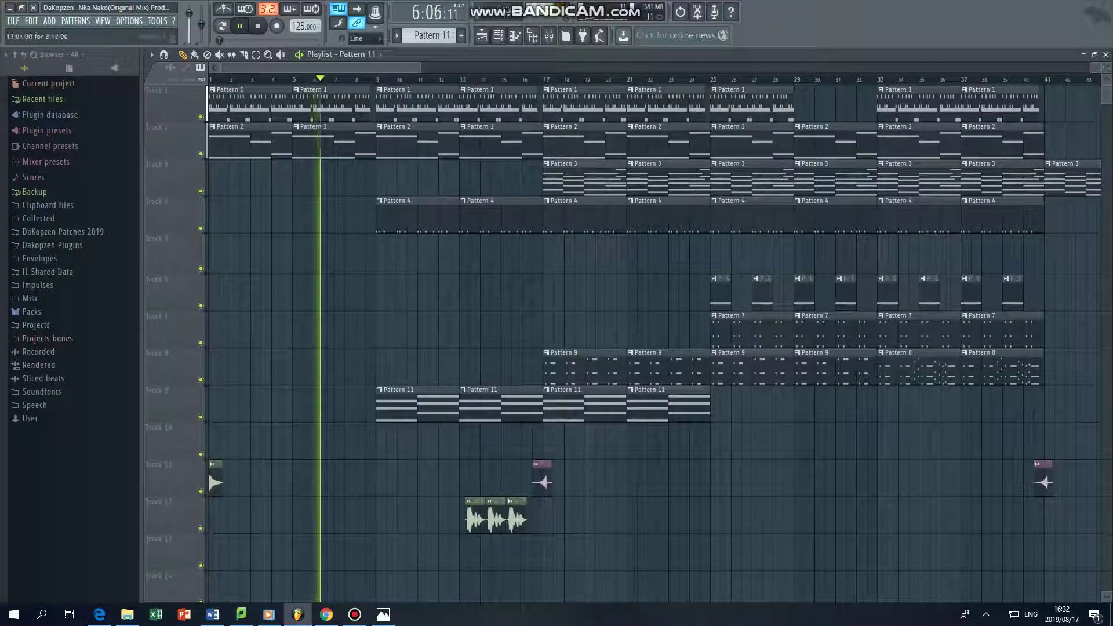
scroll(348, 73, down, 3)
scroll(348, 73, down, 4)
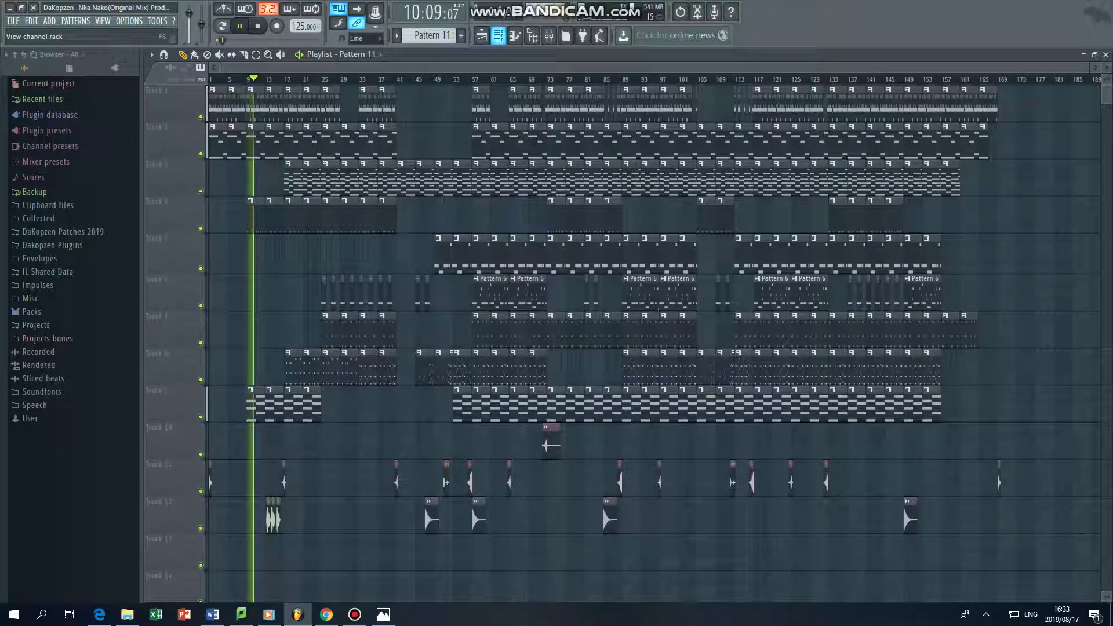
Review the Detuned vibes chords in the piano roll again and reopen the channel's Sytrus window
key(F6)
right_click(235, 342)
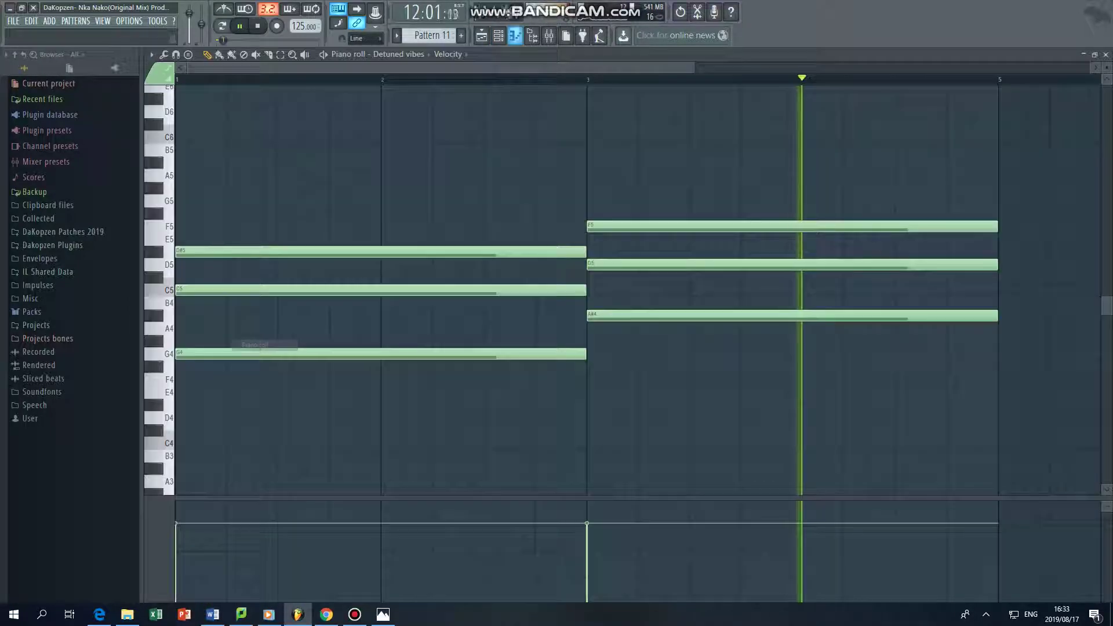
click(249, 346)
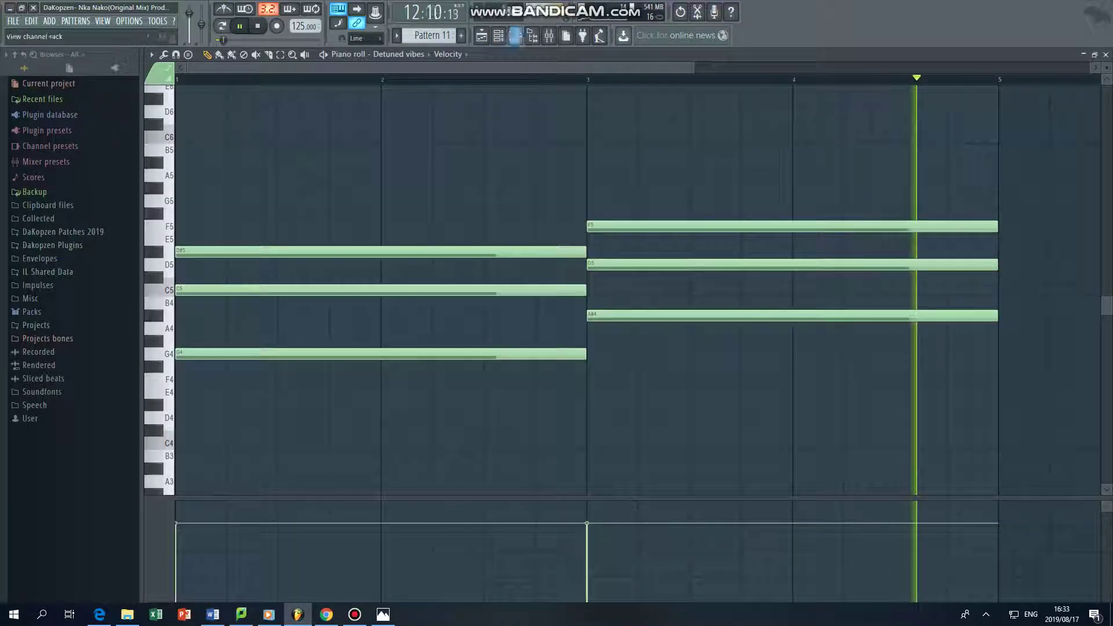
key(F6)
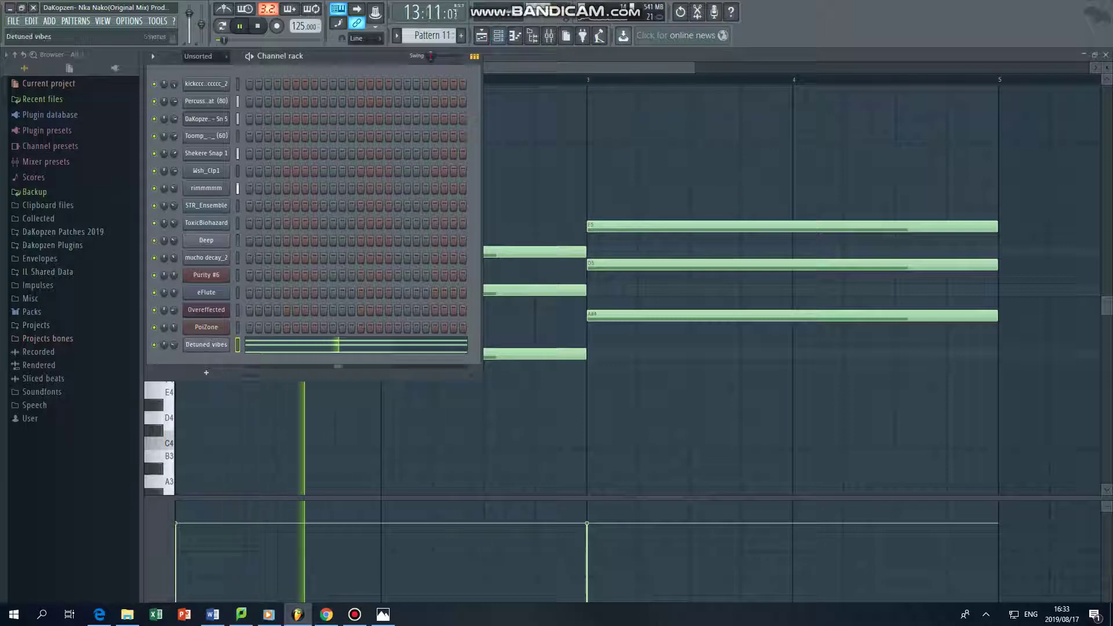
click(206, 345)
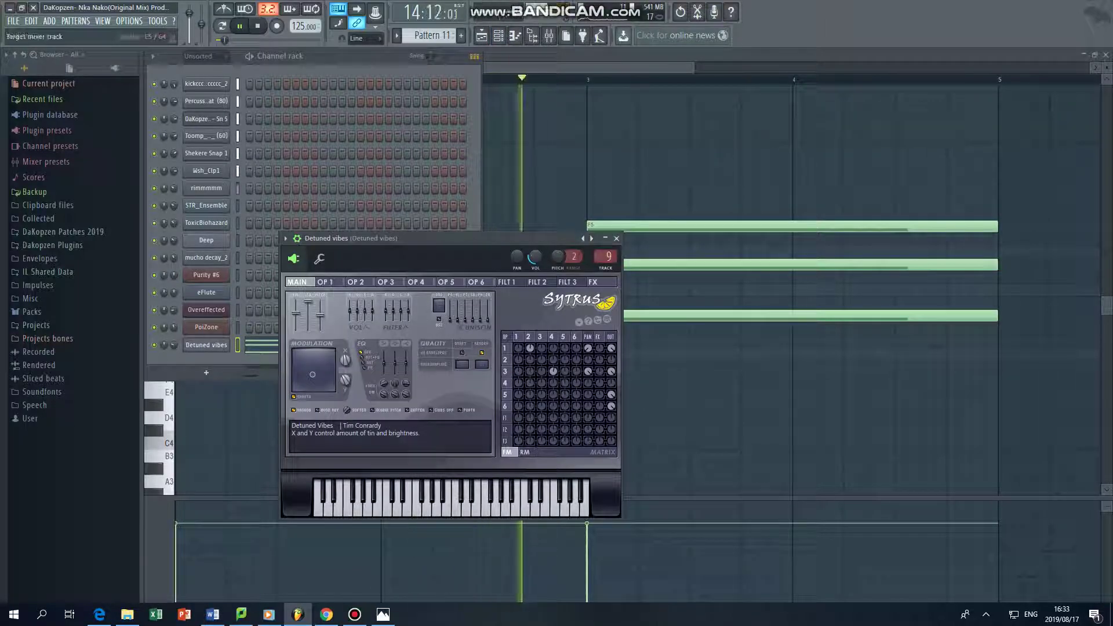
In the Detuned vibes mixer track's Fruity parametric EQ 2, reset band 6, raise its frequency slightly and close the EQ
click(548, 35)
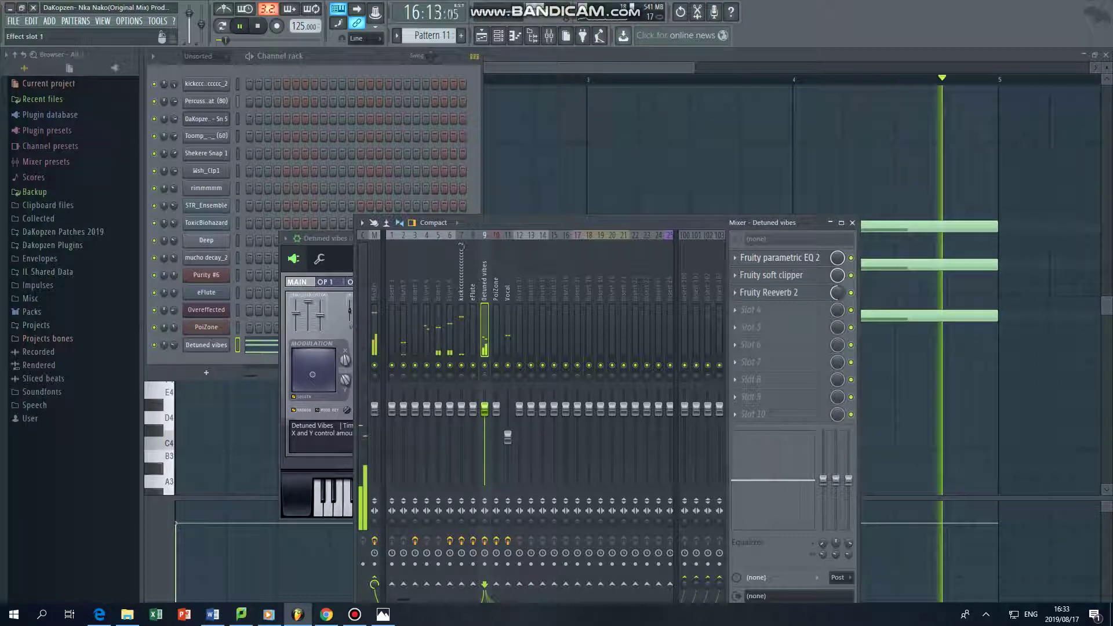
click(779, 258)
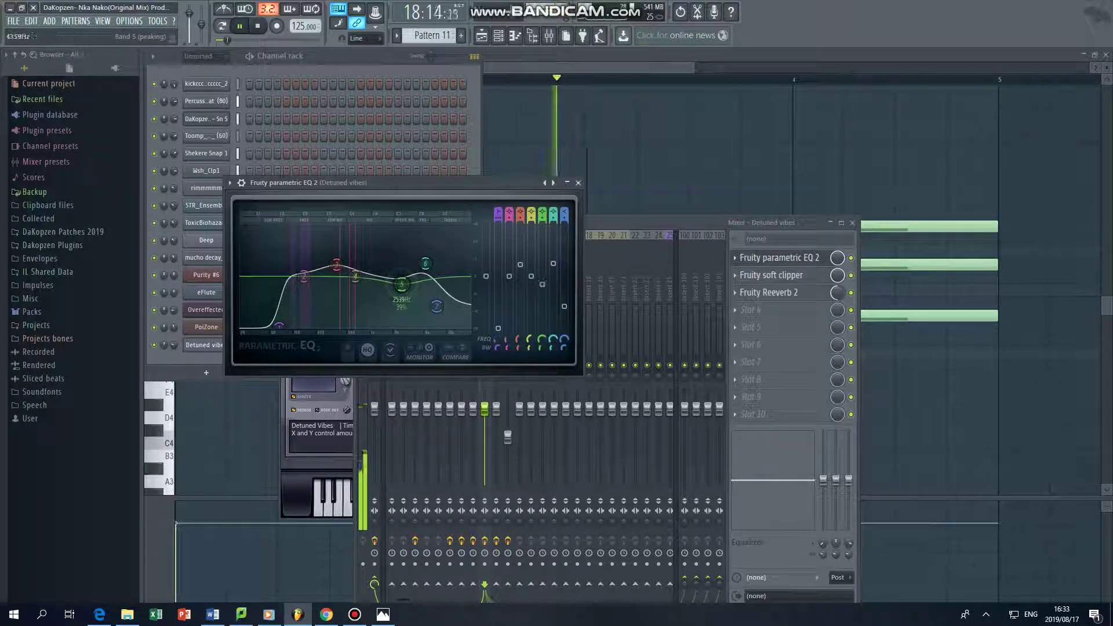
right_click(425, 263)
click(443, 279)
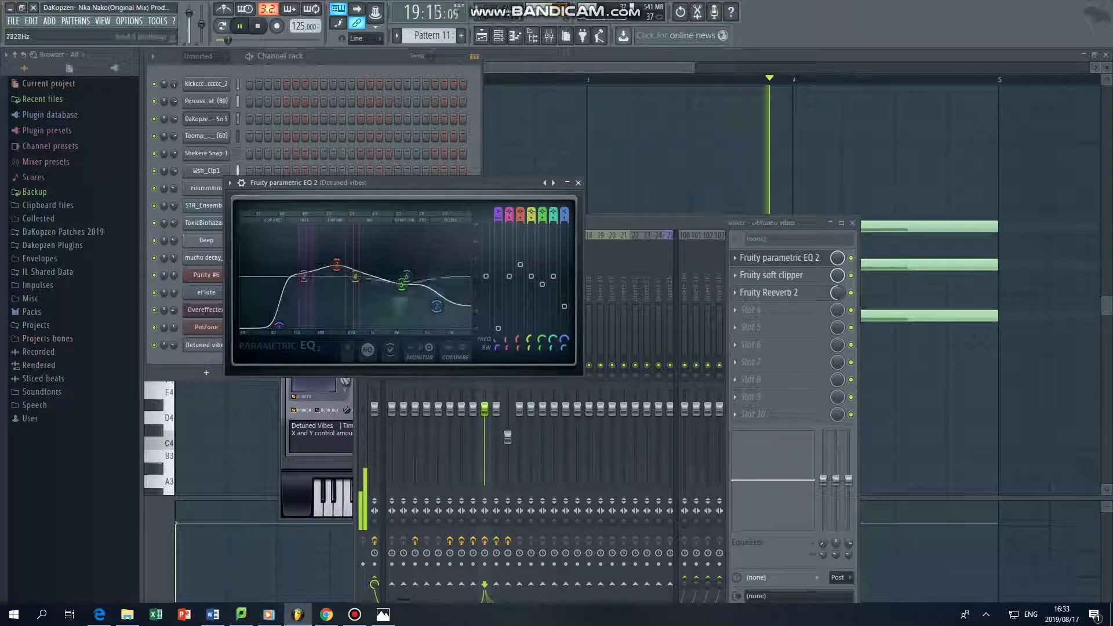
drag(410, 276, 422, 276)
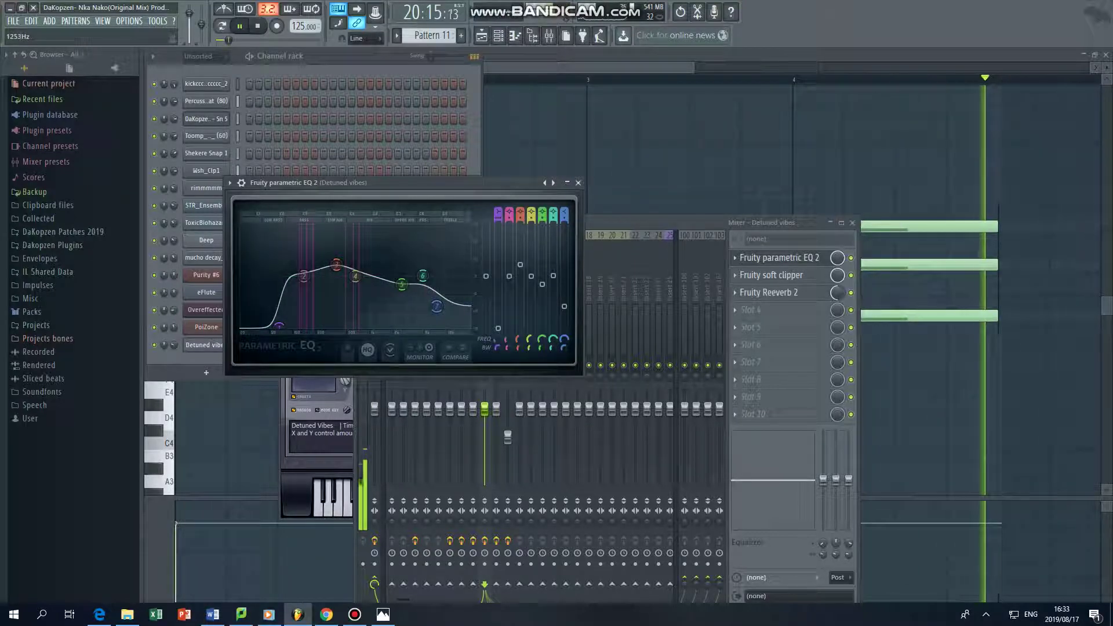
click(578, 182)
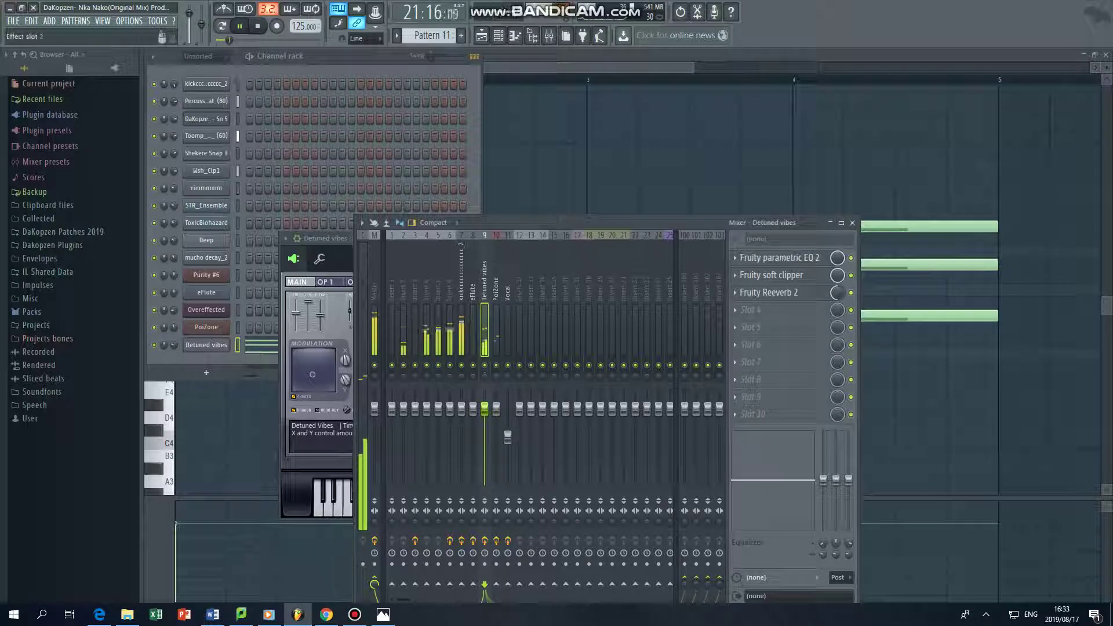
Inspect Fruity Reeverb 2 on the Detuned vibes mixer track and Fruity Compressor on the eFlute track, closing each window
click(765, 292)
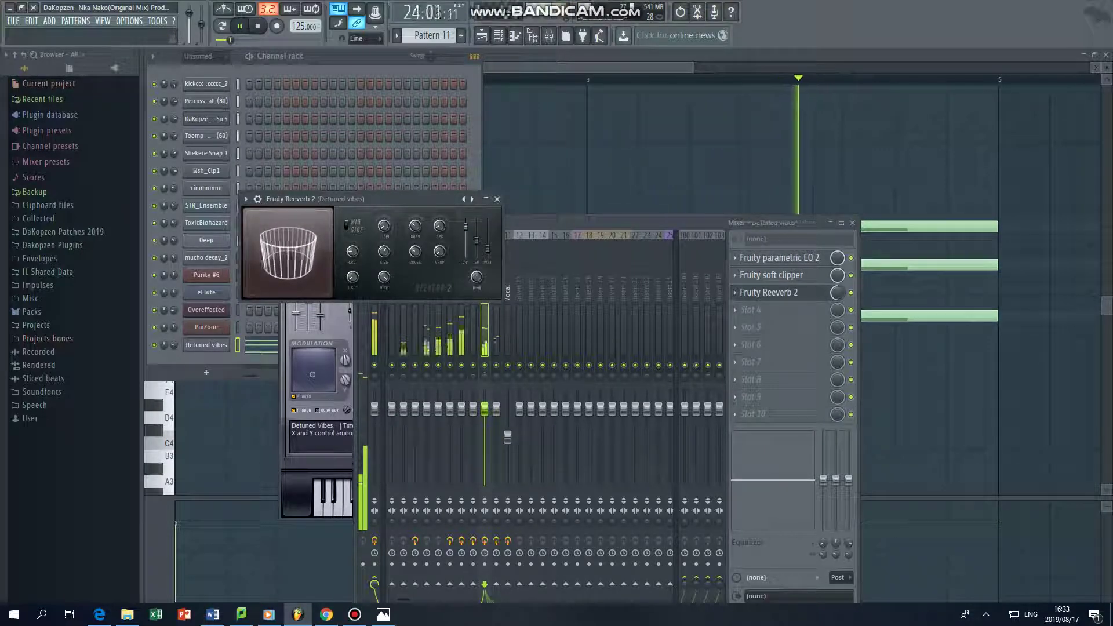
click(496, 199)
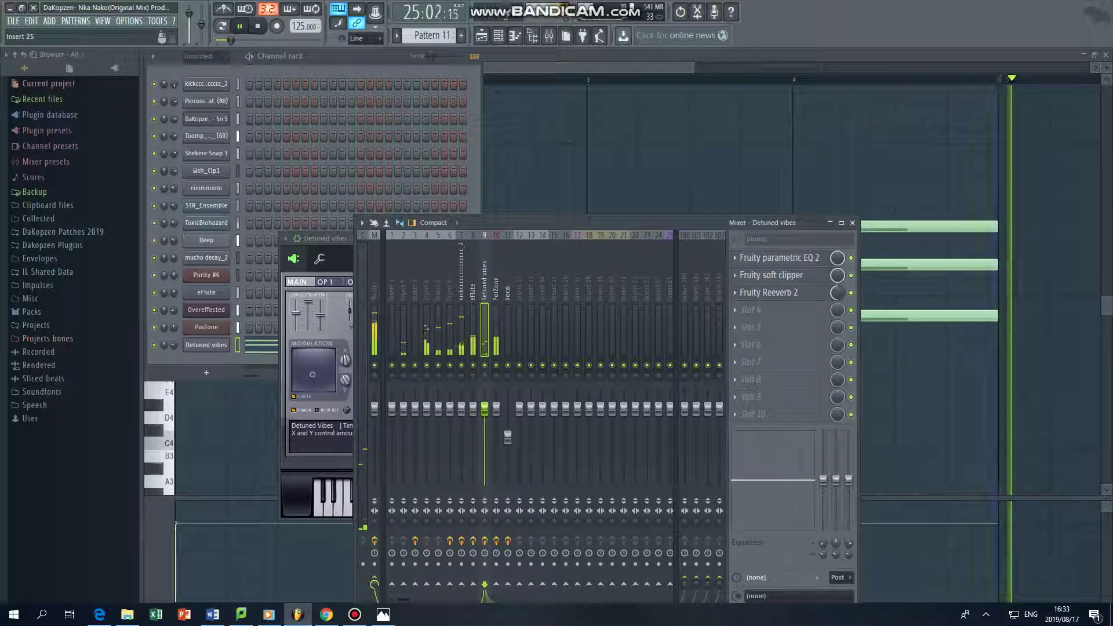
click(473, 313)
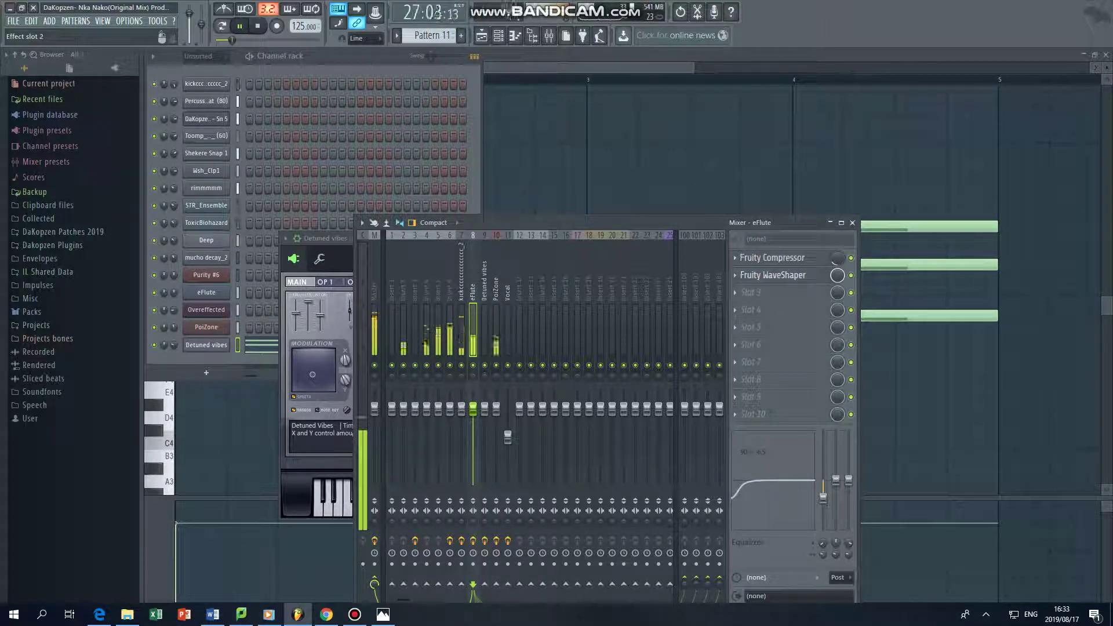
click(772, 258)
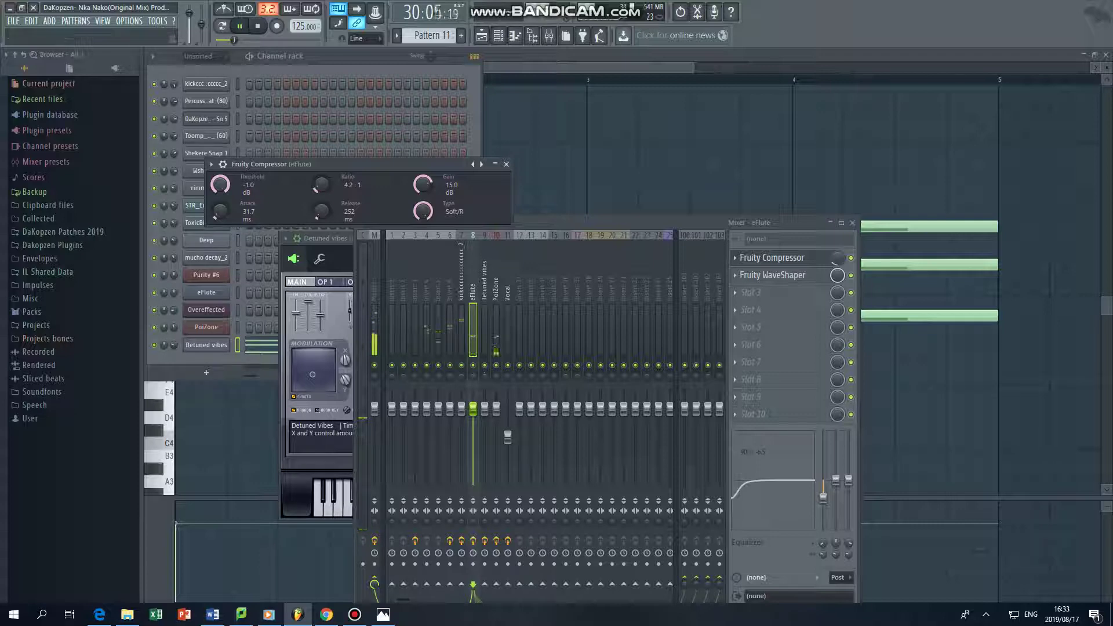
click(505, 164)
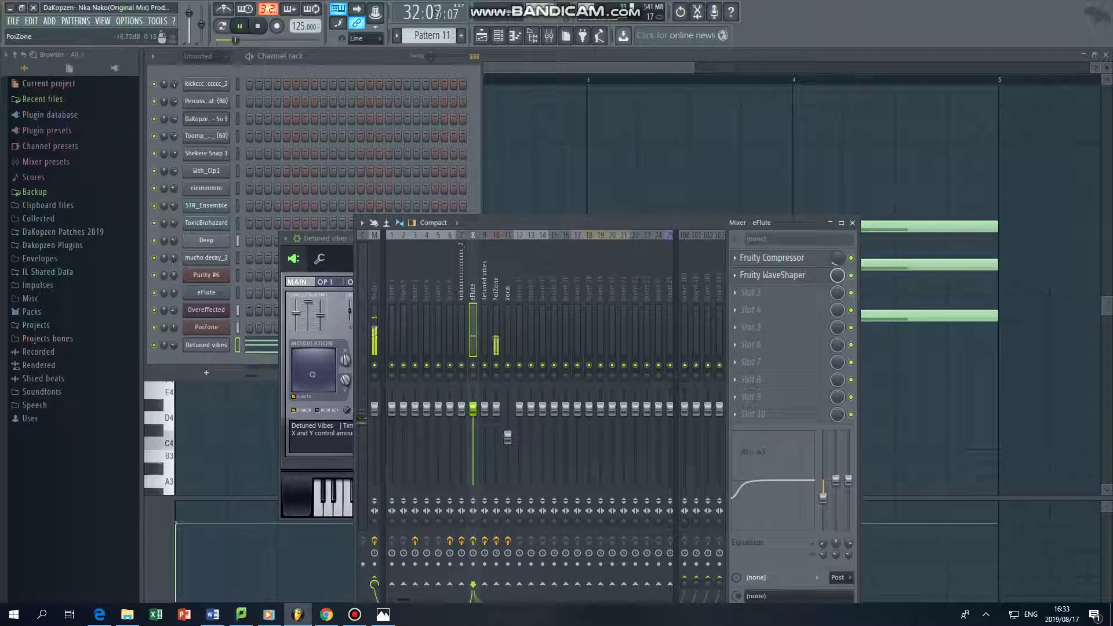
Select the PoiZone mixer track, inspect its Fruity parametric EQ 2 curve and close the effect window
click(496, 325)
click(808, 257)
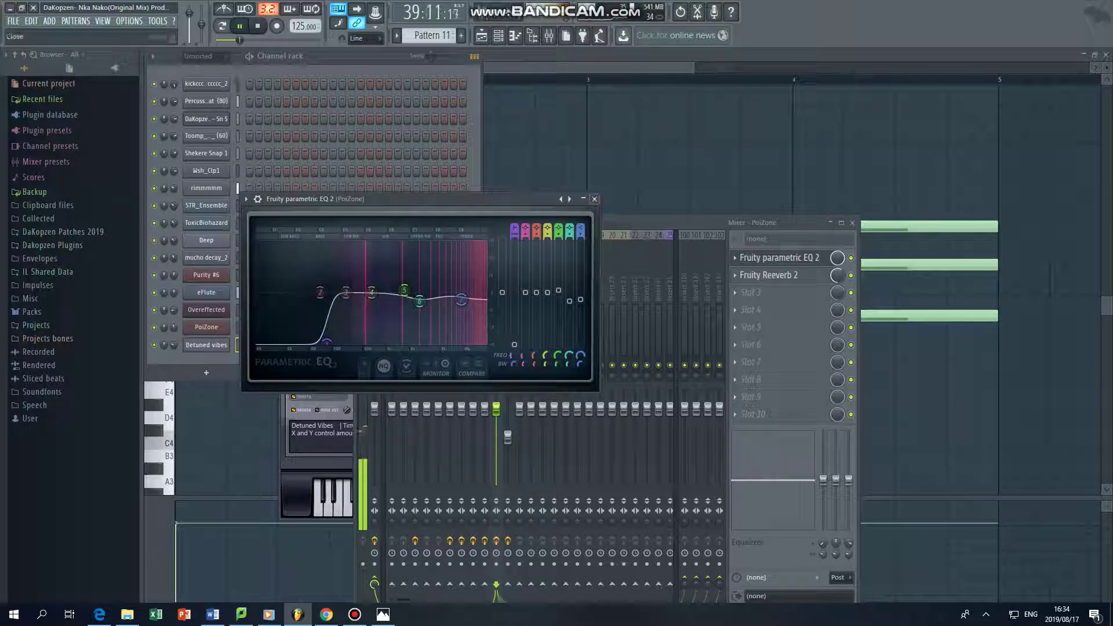
click(594, 199)
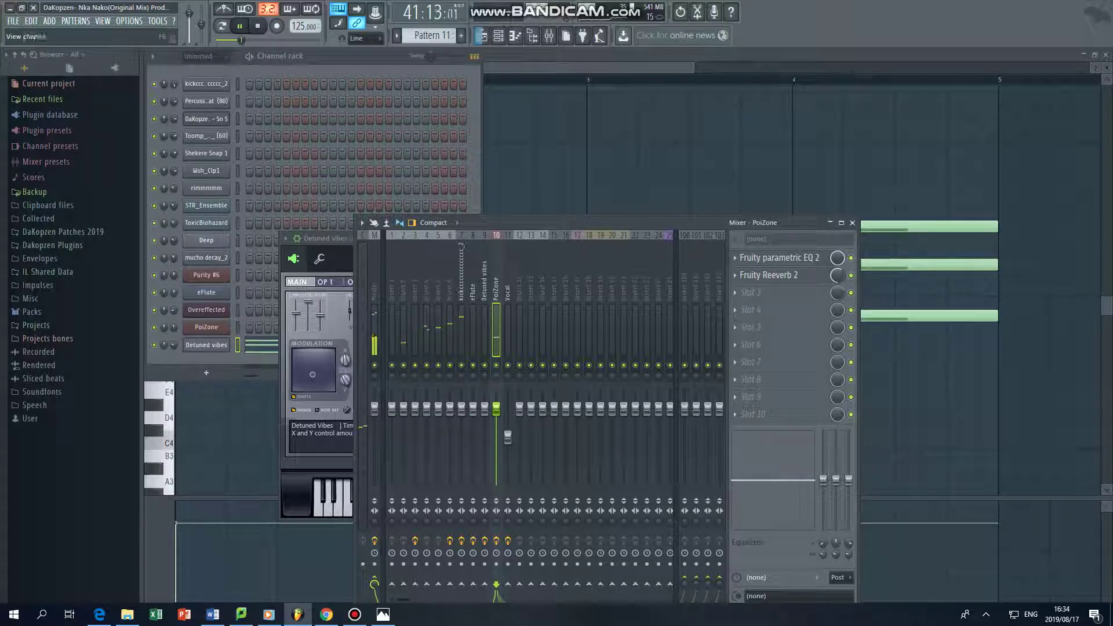
Return to the playlist and examine the pattern and audio clips on the middle and lower tracks
click(497, 36)
click(481, 36)
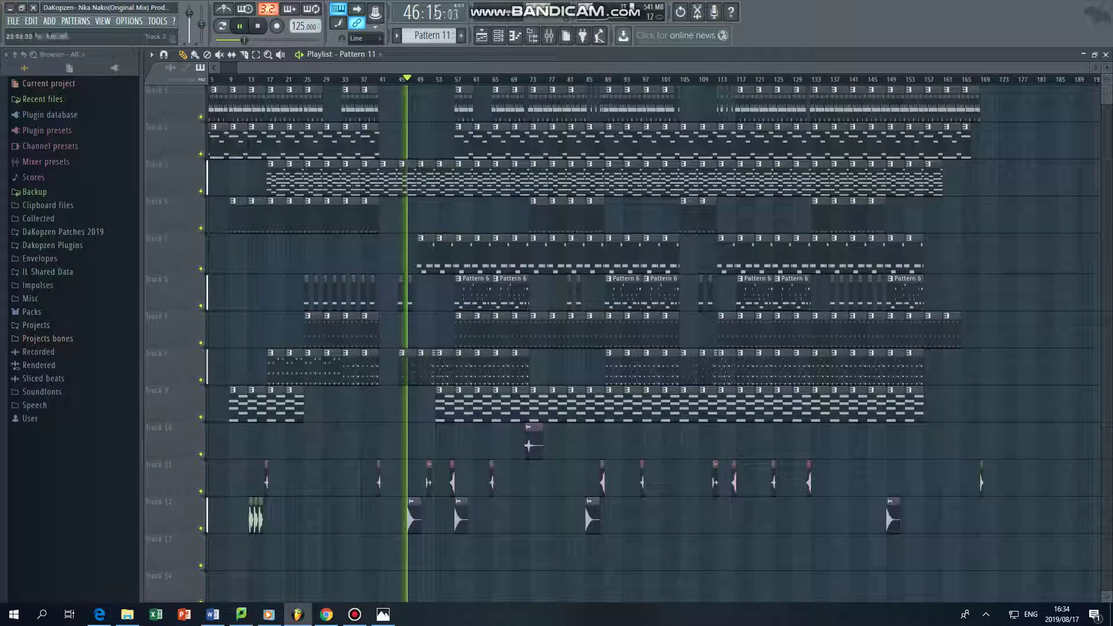
scroll(623, 342, down, 3)
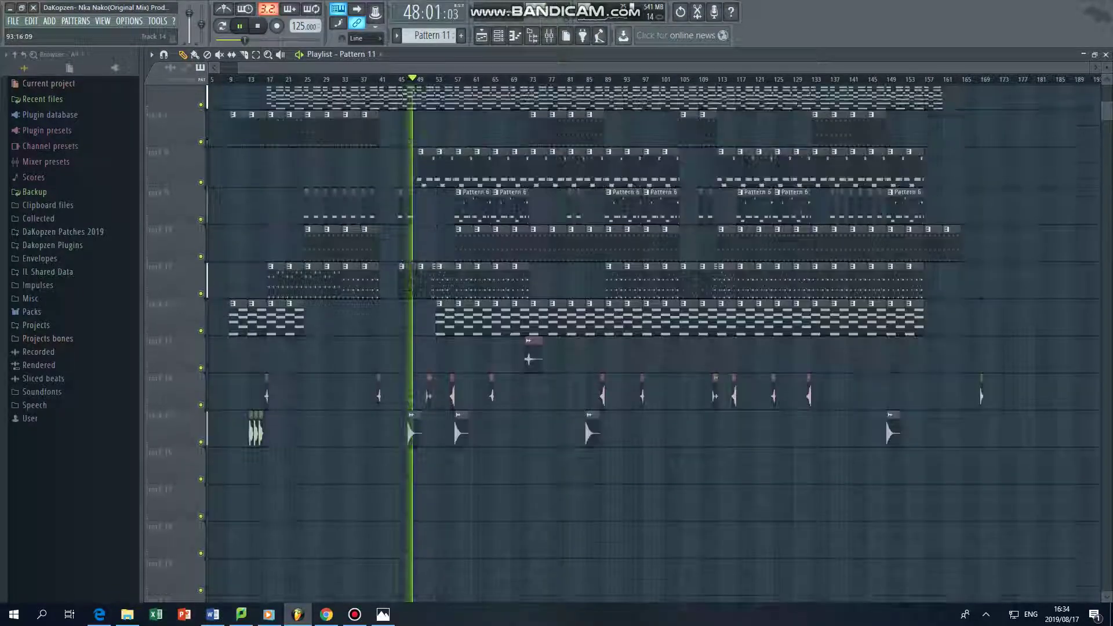
scroll(623, 342, up, 1)
scroll(623, 342, up, 3)
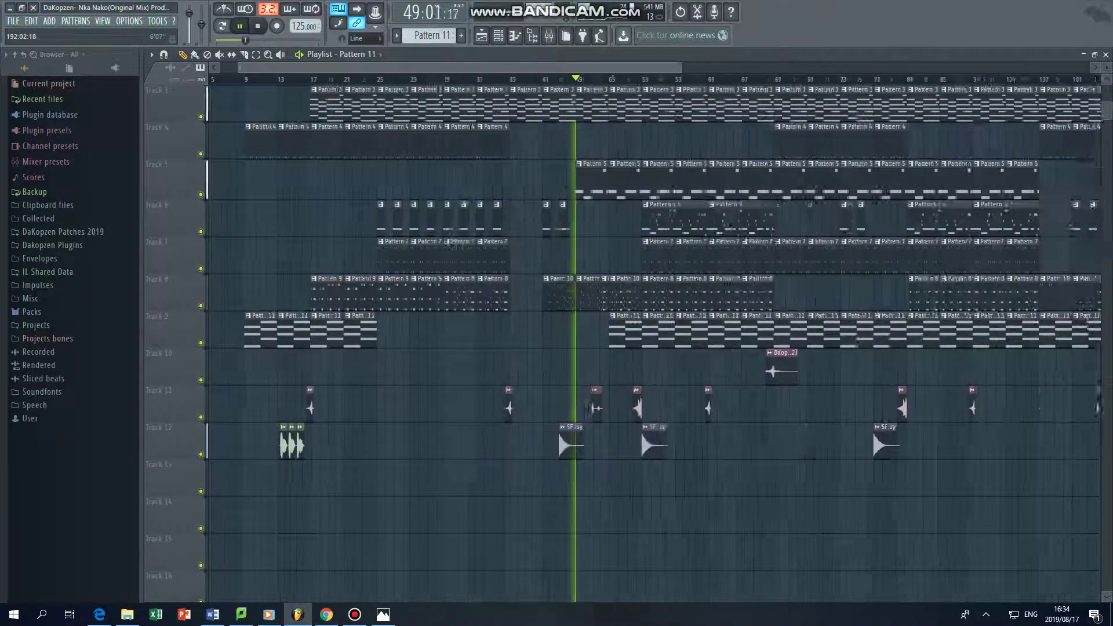
In the browser, expand Dakopzen Plugins and its Afro, Amapiano, House folder to reach the DaKopzen percussion samples
scroll(623, 342, up, 2)
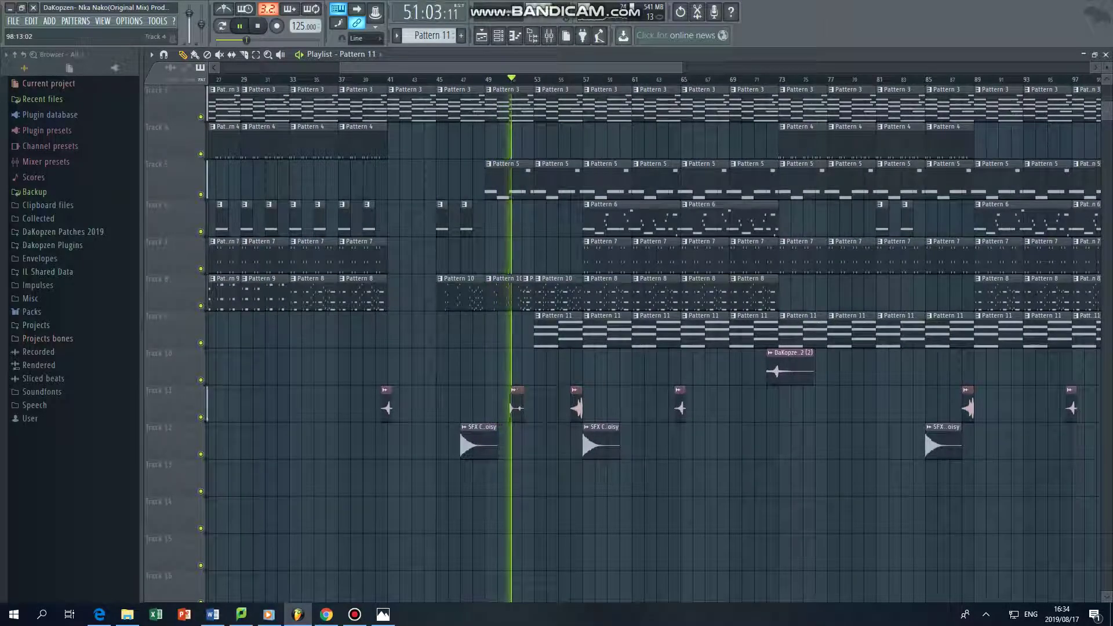
scroll(623, 342, up, 2)
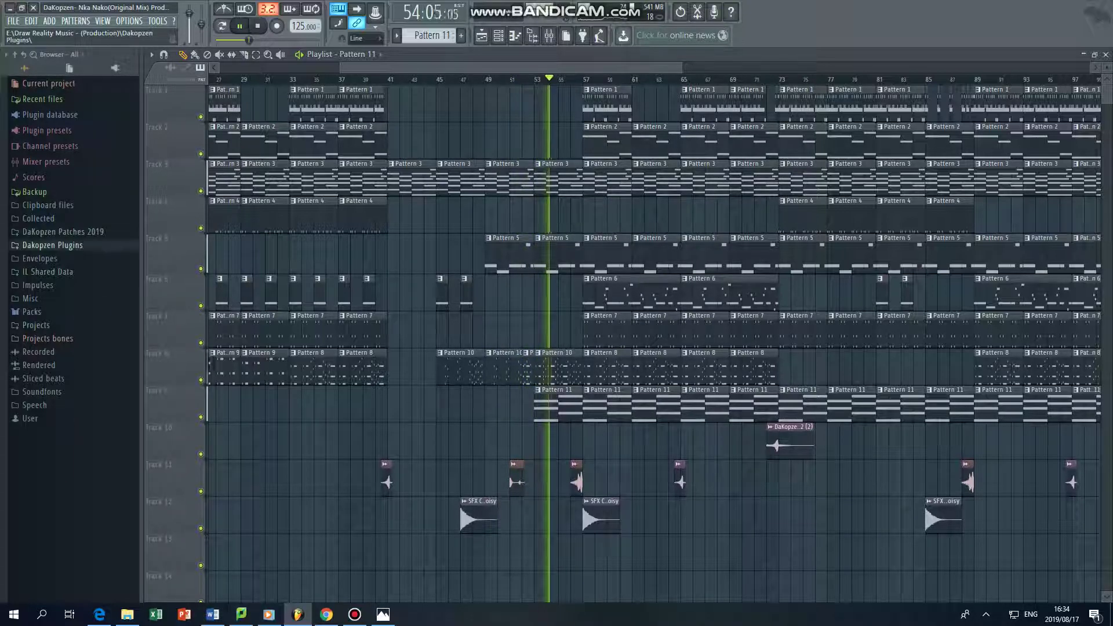
click(53, 246)
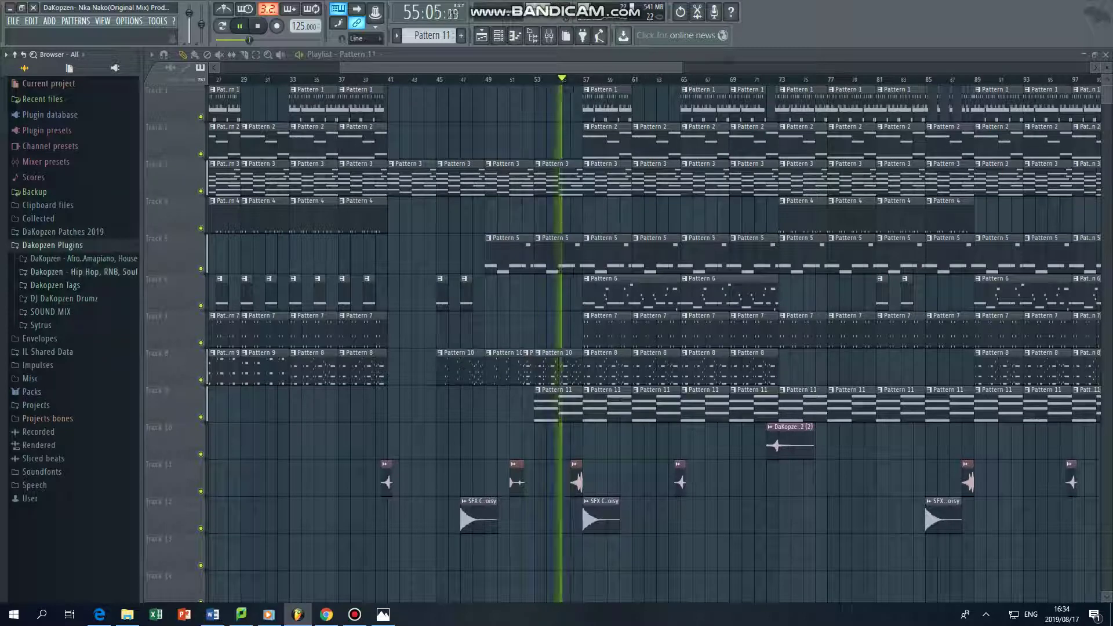
click(70, 258)
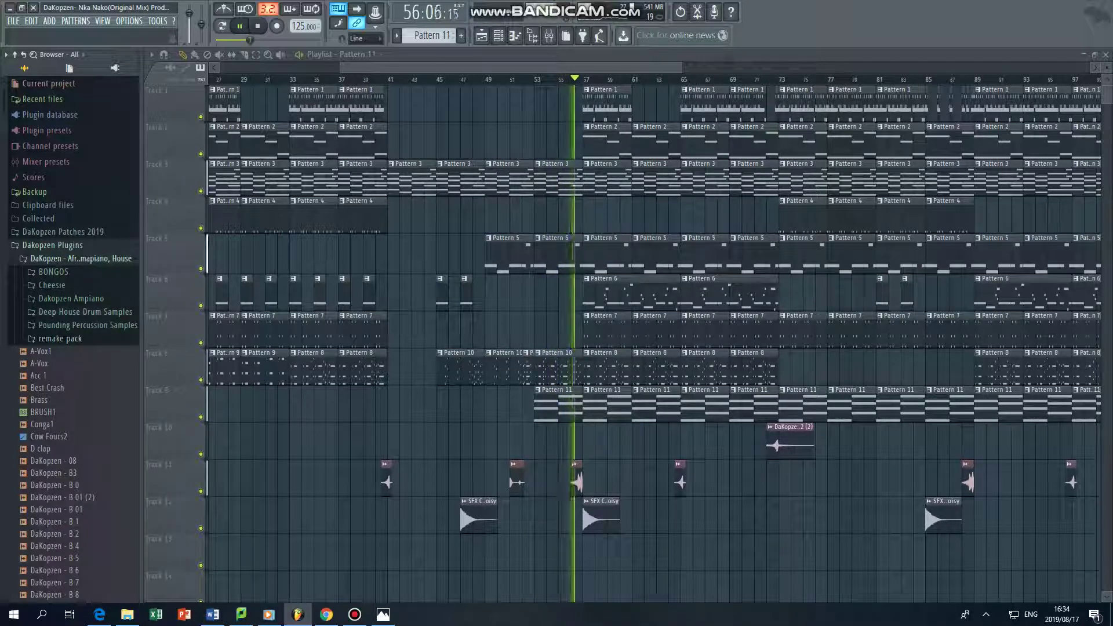
scroll(55, 229, down, 8)
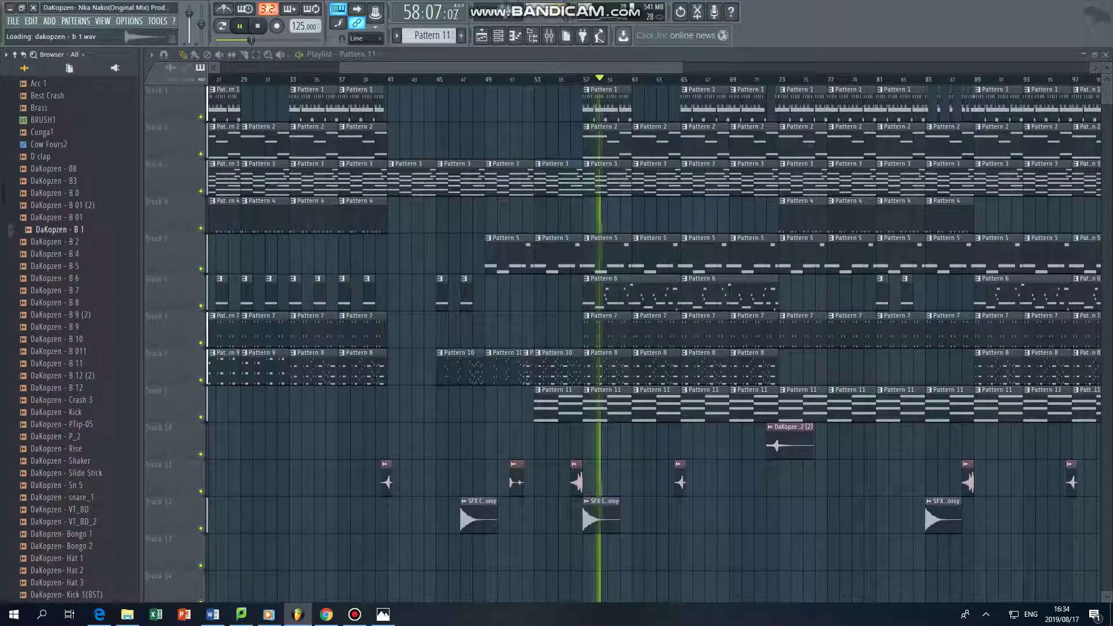
Audition the percussion samples DaKopzen - B 01 (2), B 01, B 7 and B 9 (2)
click(56, 180)
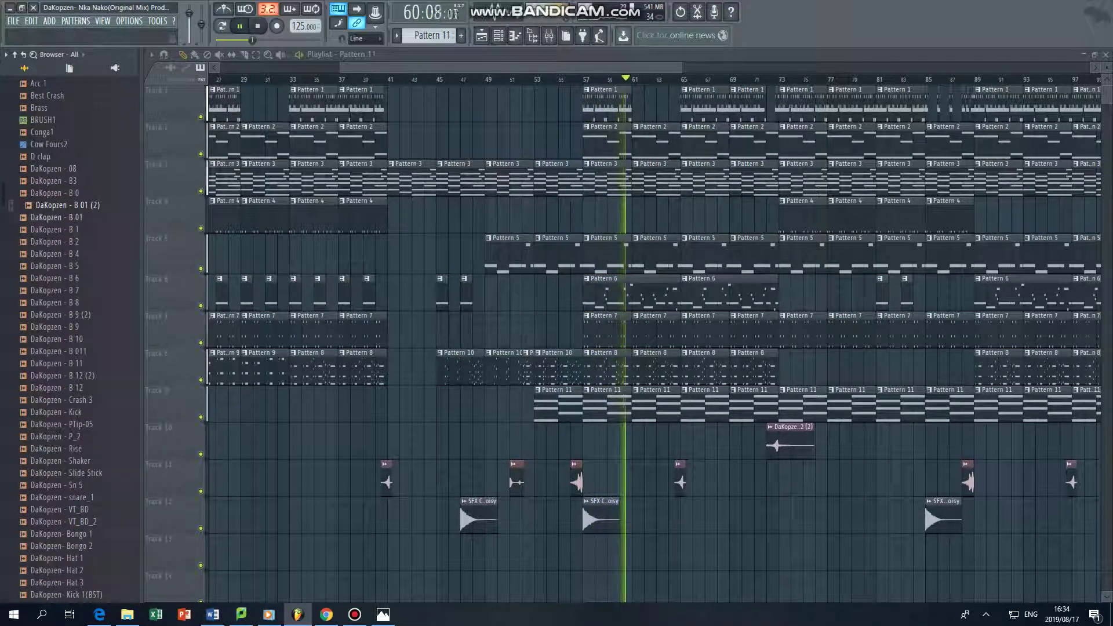
click(58, 217)
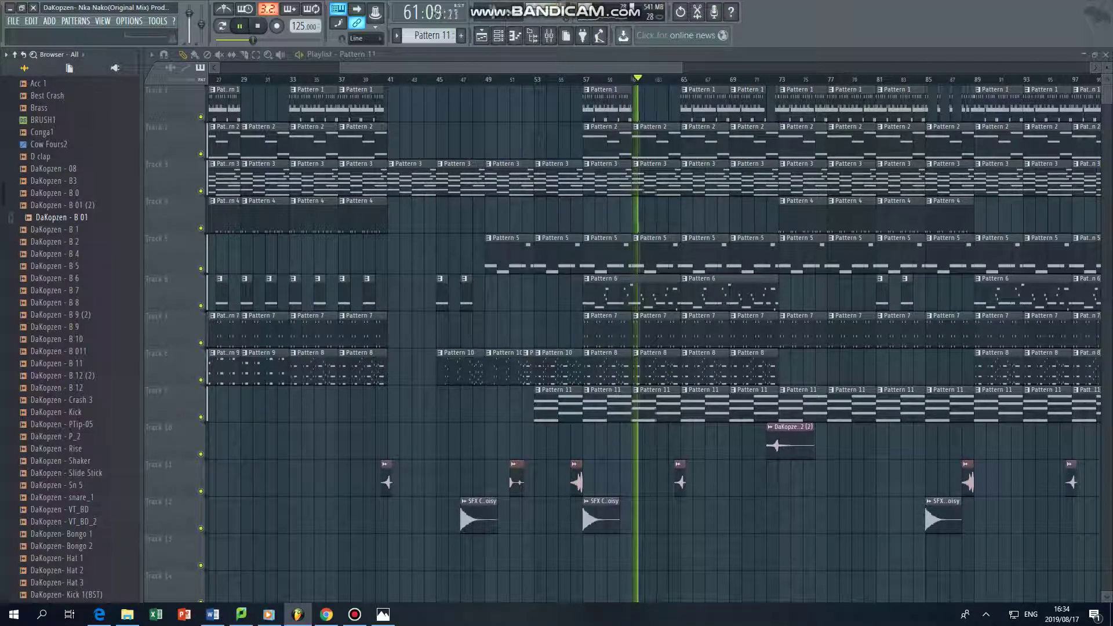
click(55, 265)
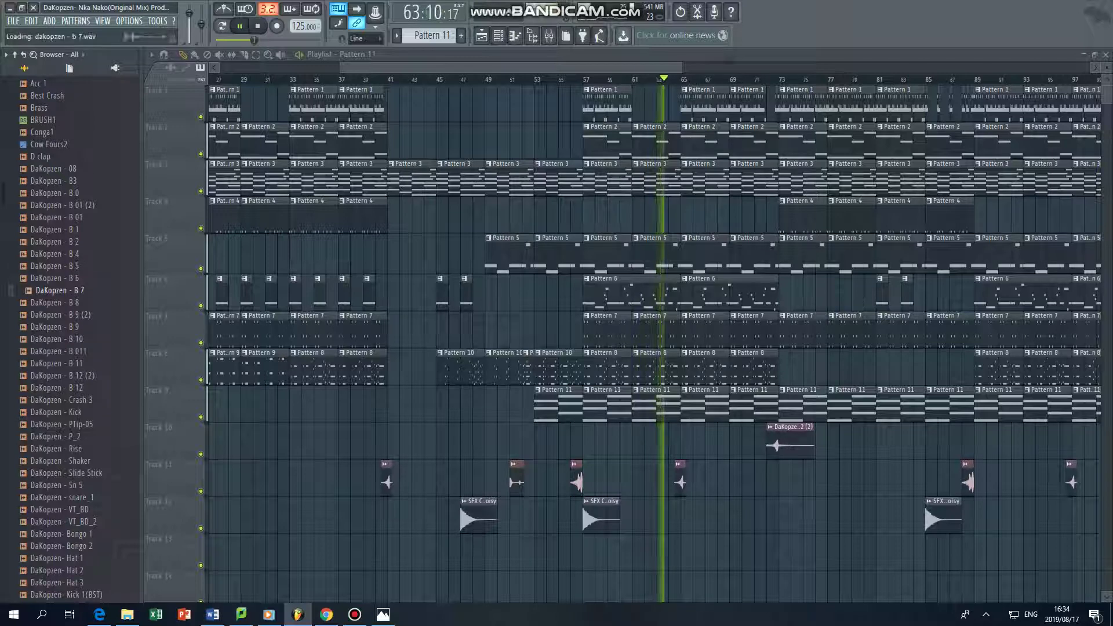
click(55, 302)
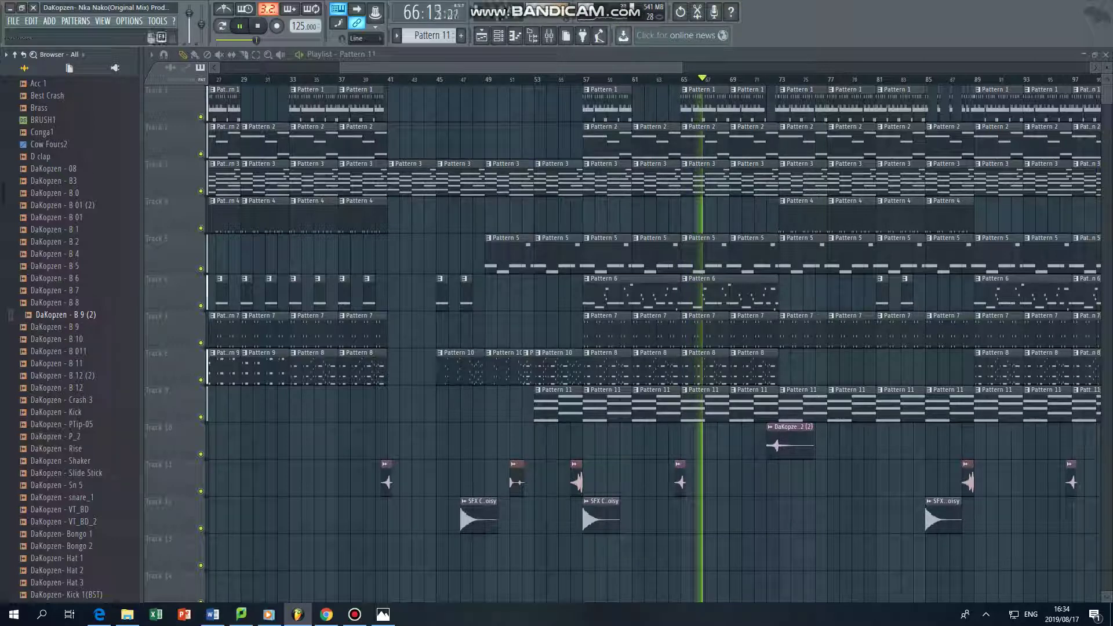
Create a new empty pattern and add DaKopzen - B 9 (2) as a channel with hits on steps 3 and 6
key(F4)
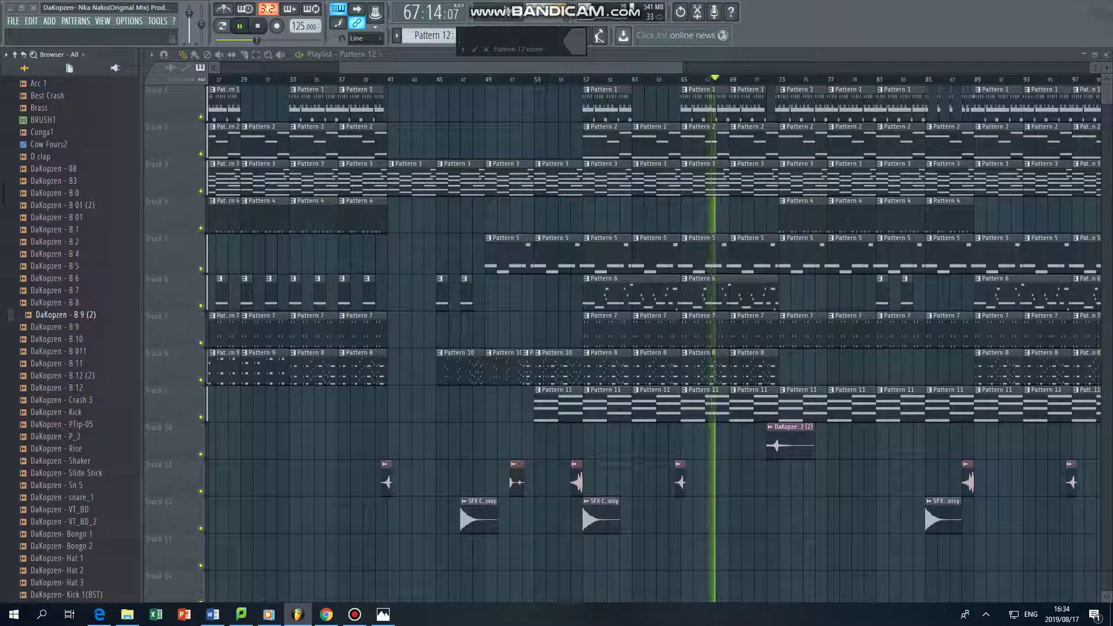
click(498, 36)
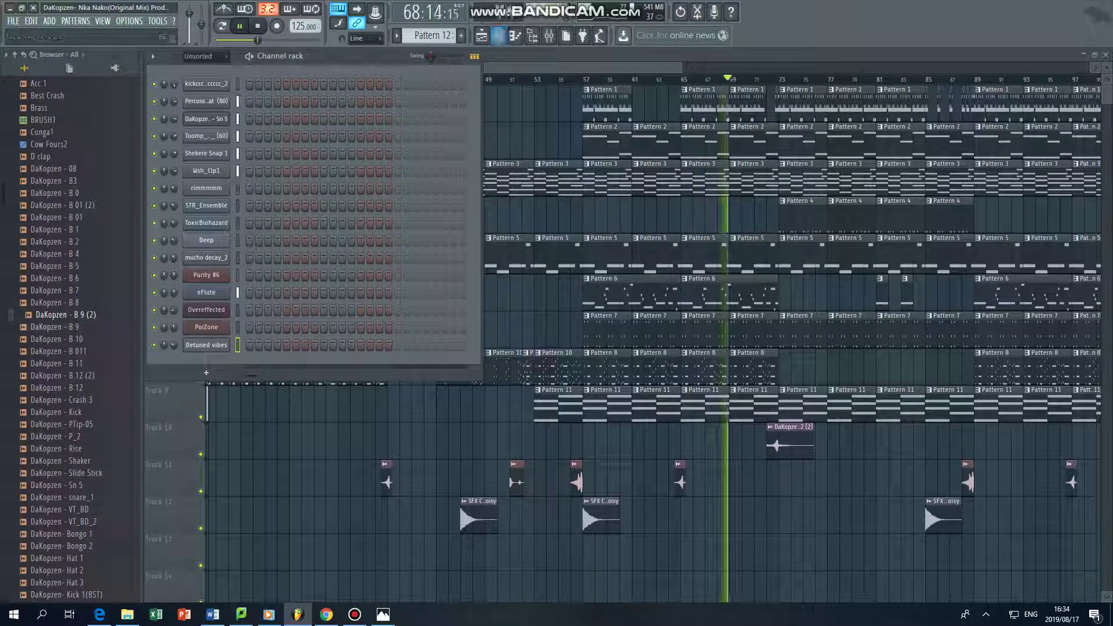
drag(139, 342, 191, 376)
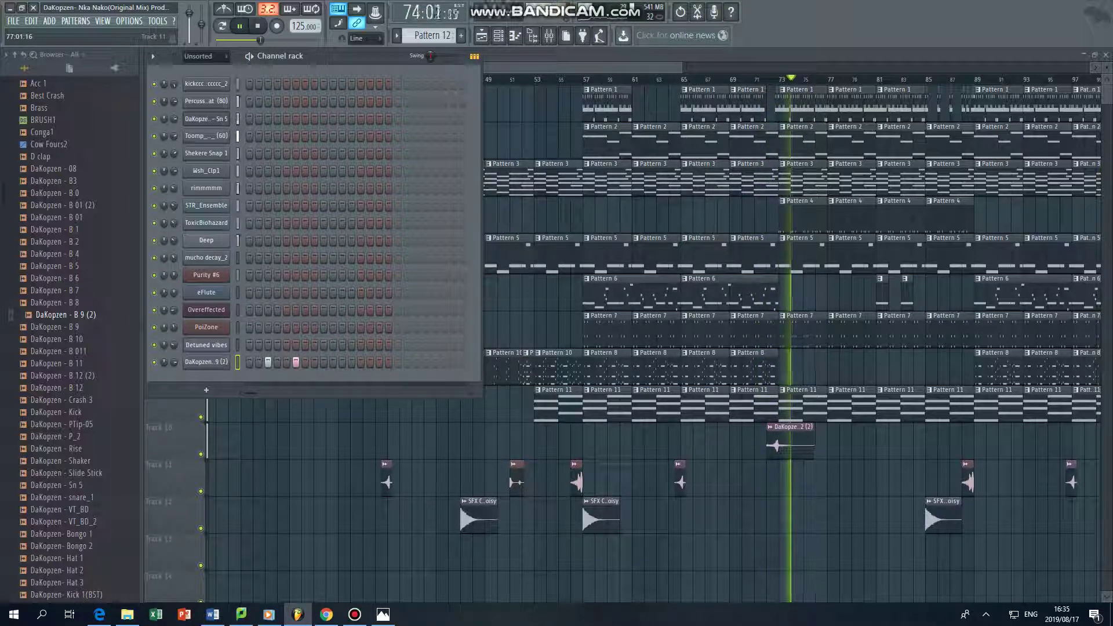
Place Pattern 12 on Track 11 at bar 73 of the playlist and loop playback over bars 73 to 76
key(F6)
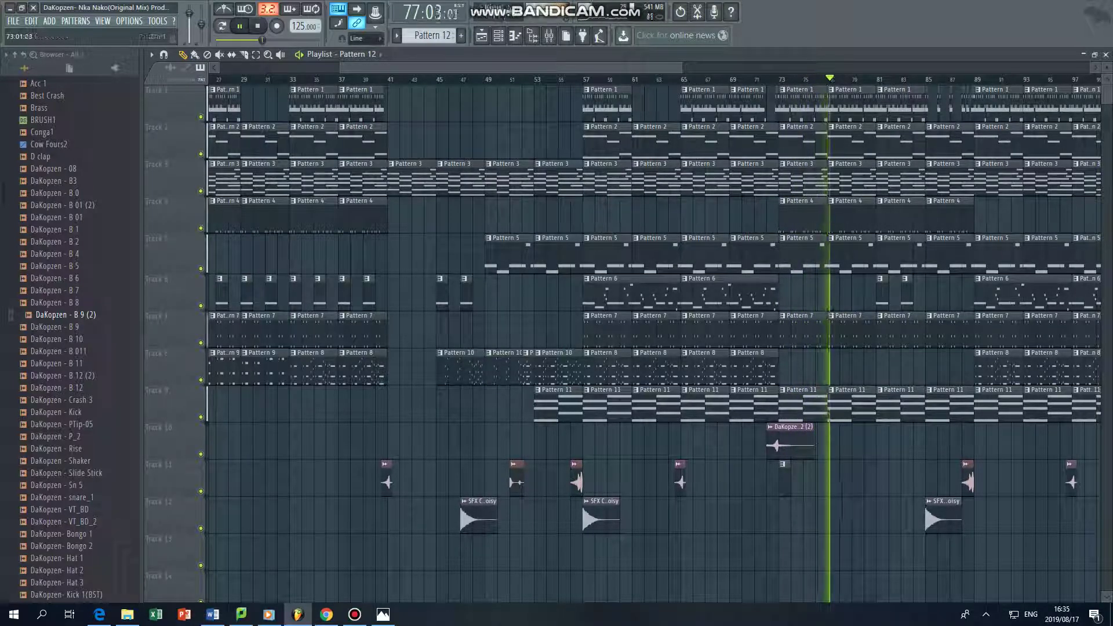
drag(779, 79, 826, 80)
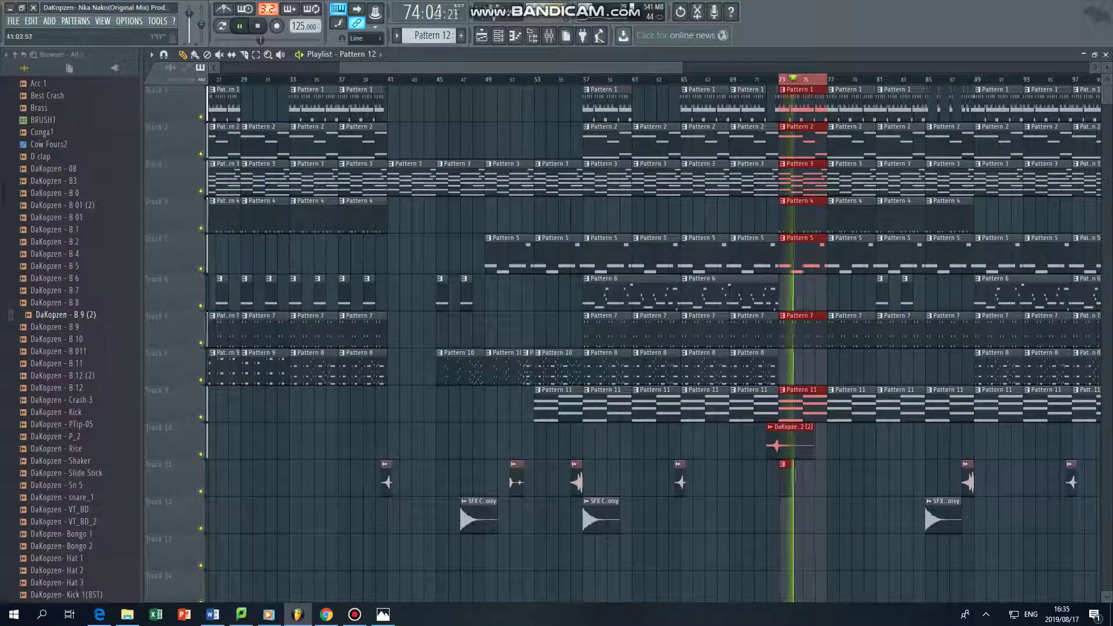
scroll(655, 337, right, 8)
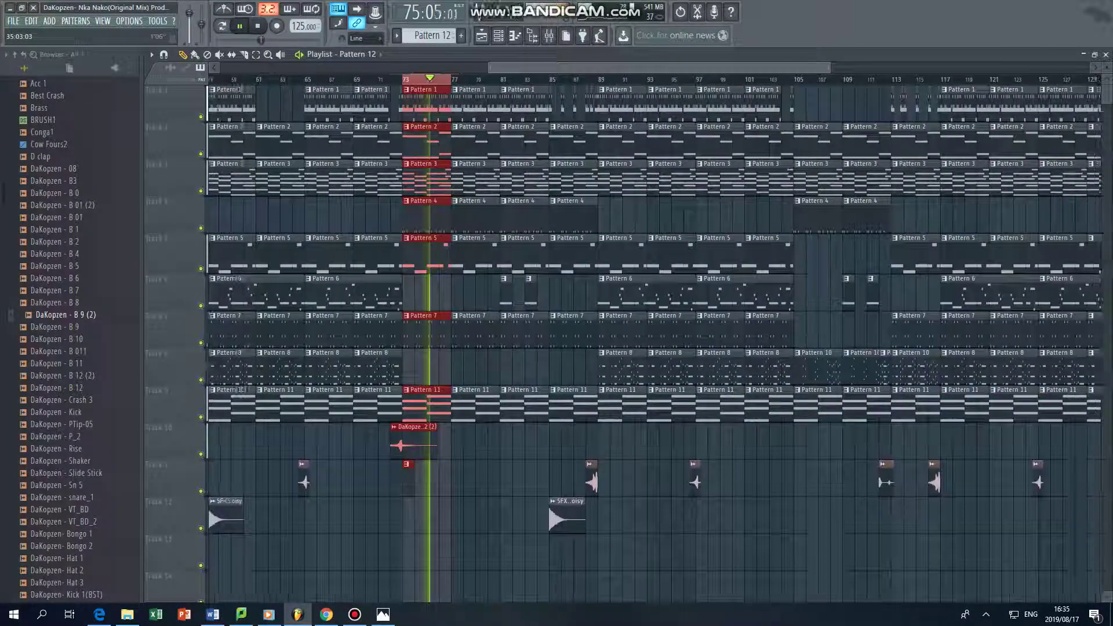
scroll(654, 336, up, 3)
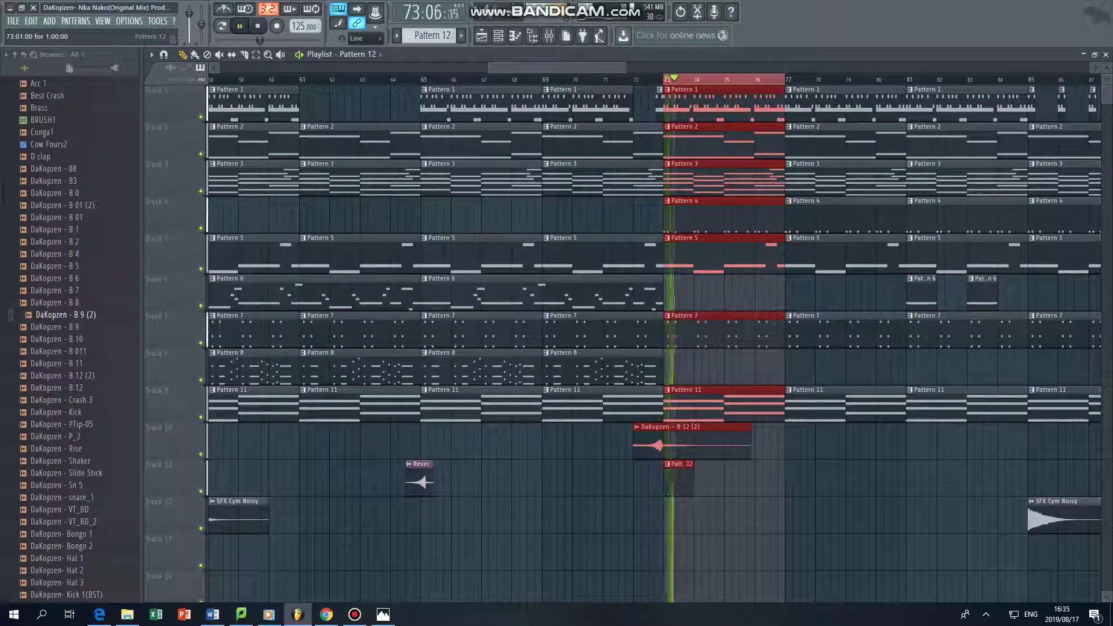
In the piano roll of DaKopzen - B 9 (2), replace the short hits with C5 notes on steps 3, 6 and 8 of bar 1
key(F7)
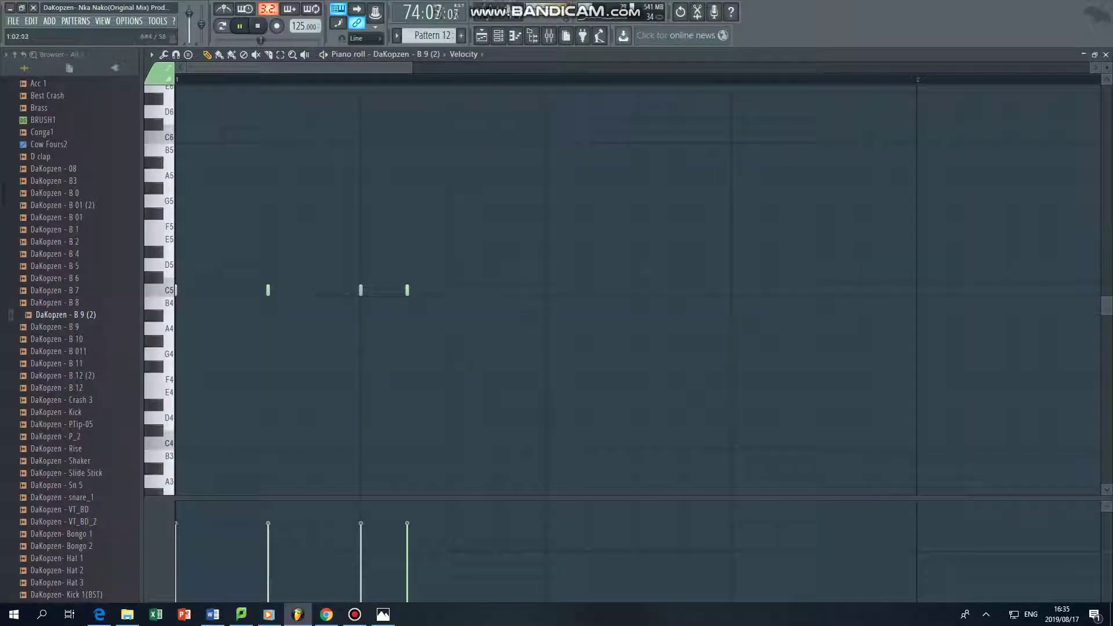
key(space)
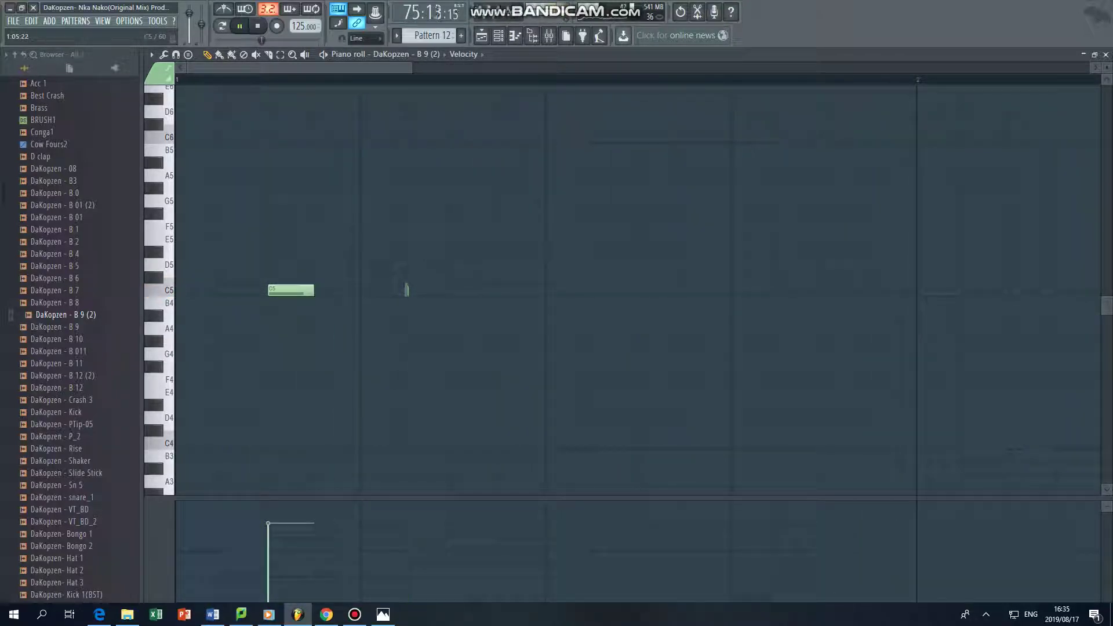
click(417, 290)
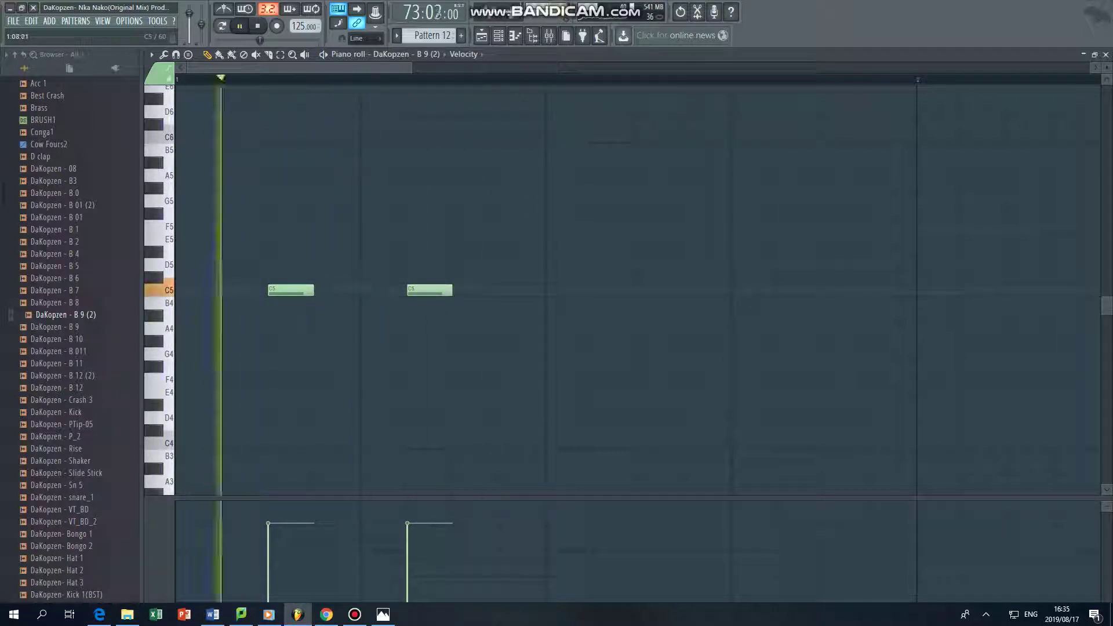
click(510, 290)
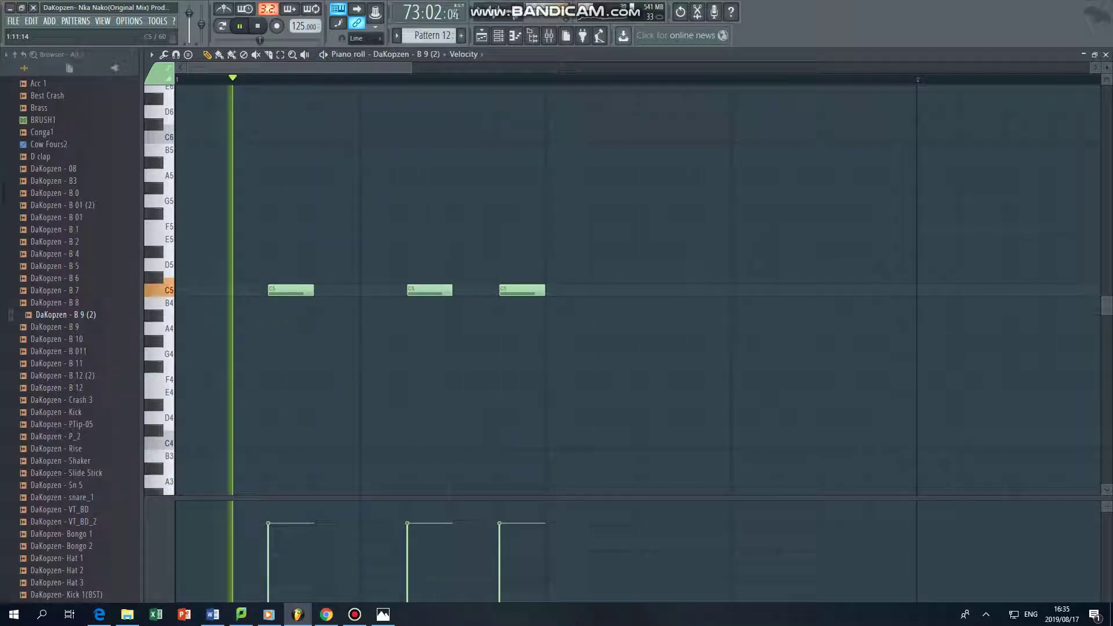
Duplicate the three C5 notes to the same steps of bar 2 and add a C5 note on step 15
drag(233, 231, 612, 323)
drag(290, 289, 983, 290)
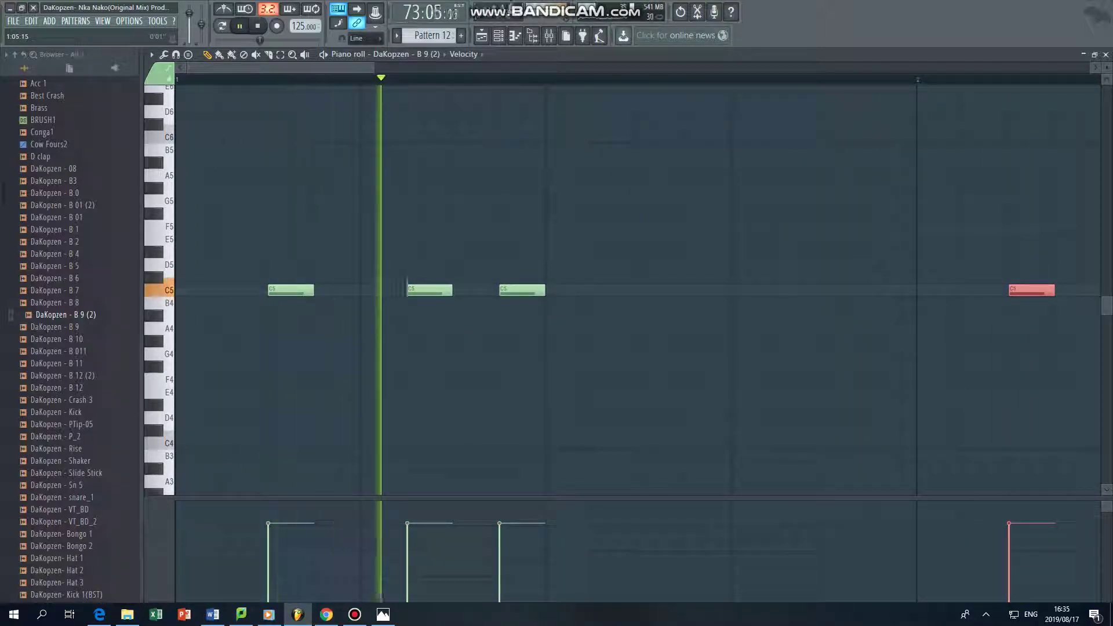
ctrl+scroll(584, 289, down, 3)
ctrl+scroll(584, 289, down, 1)
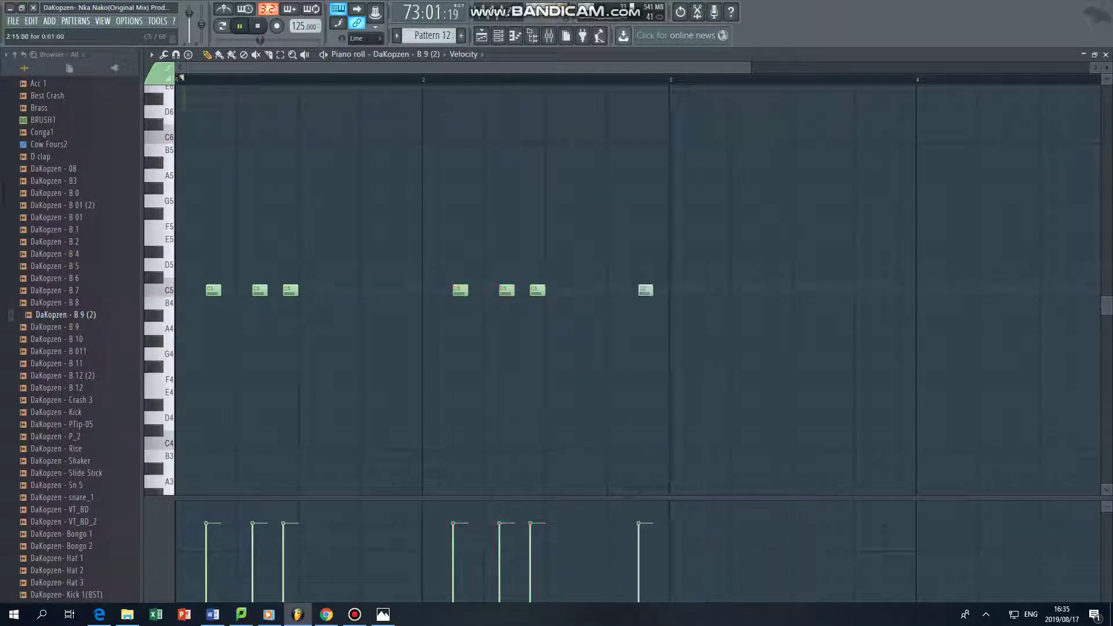
Add C5 notes on steps 1 and 3 of bar 3, discarding the trial note on step 5
key(space)
click(676, 290)
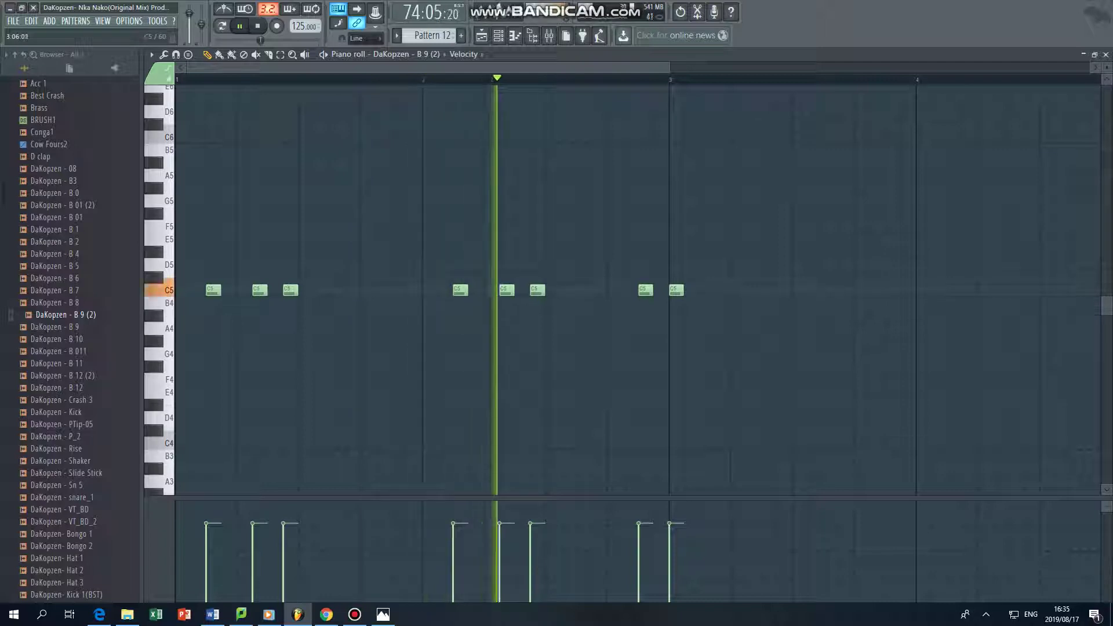
click(737, 290)
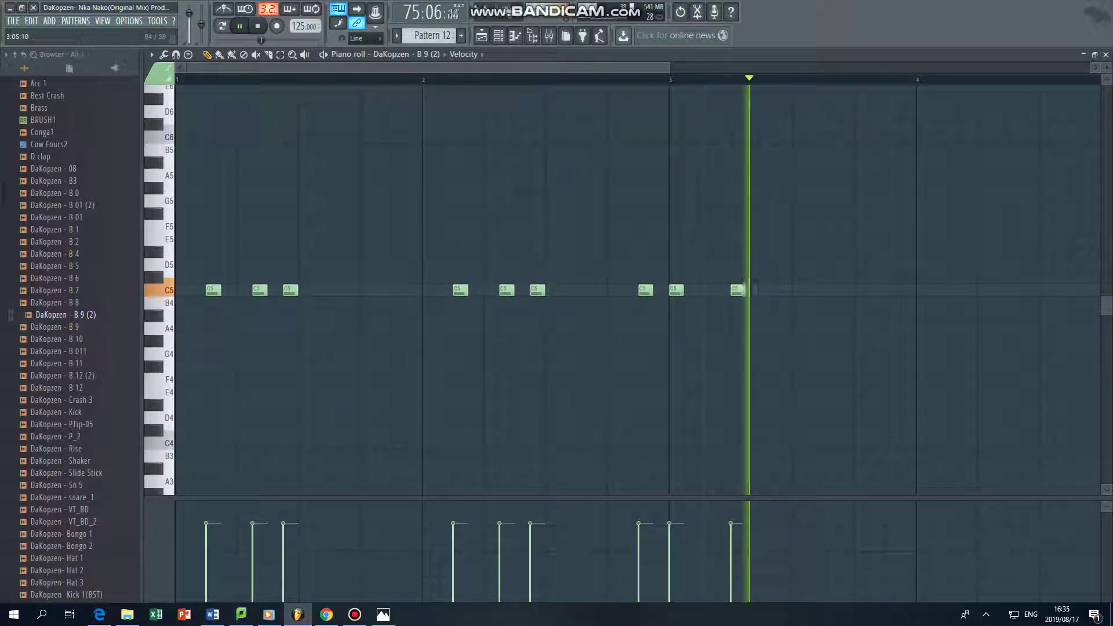
key(space)
key(space)
key(ctrl+z)
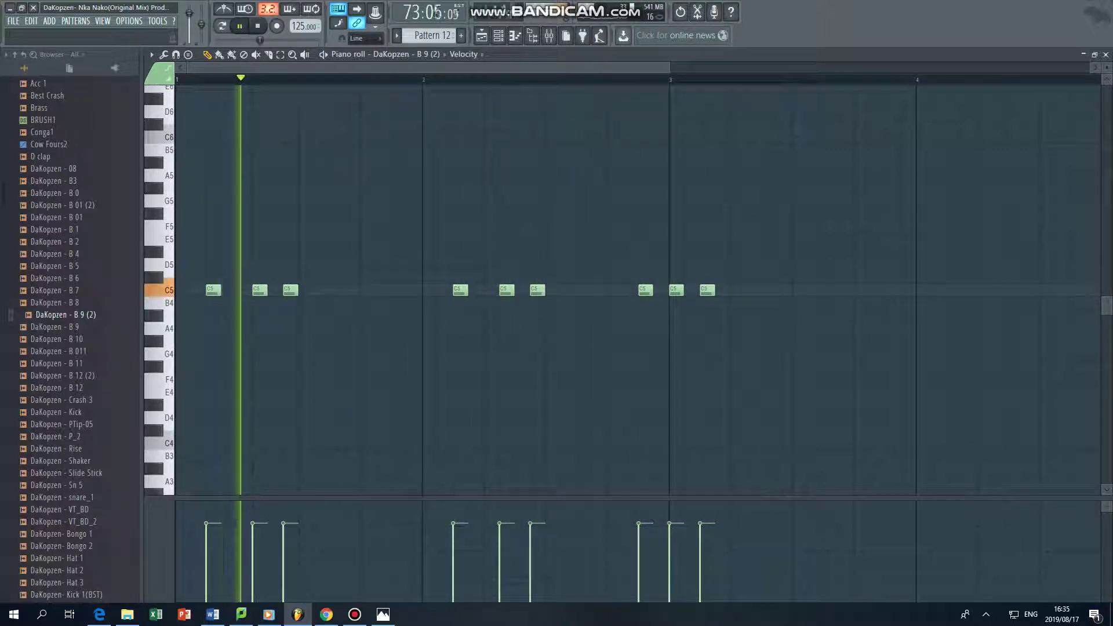
Copy the three-note C5 figure to steps 3, 6 and 8 of bars 3 and 4, and add a C5 note on step 15 of bar 4
drag(464, 248, 810, 290)
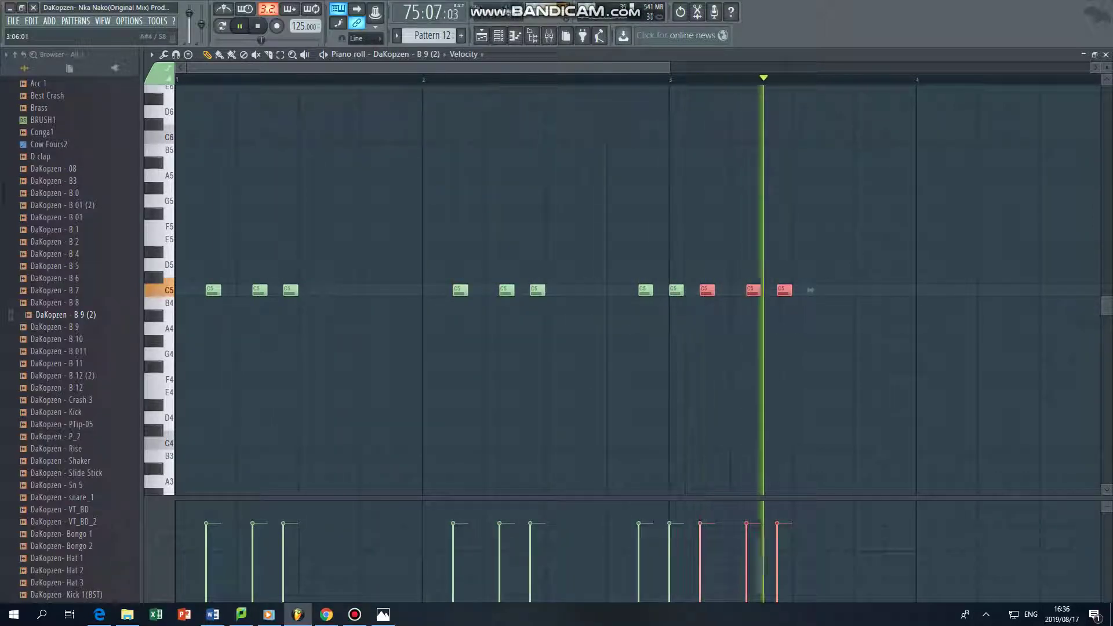
drag(611, 220, 399, 310)
drag(562, 289, 1056, 289)
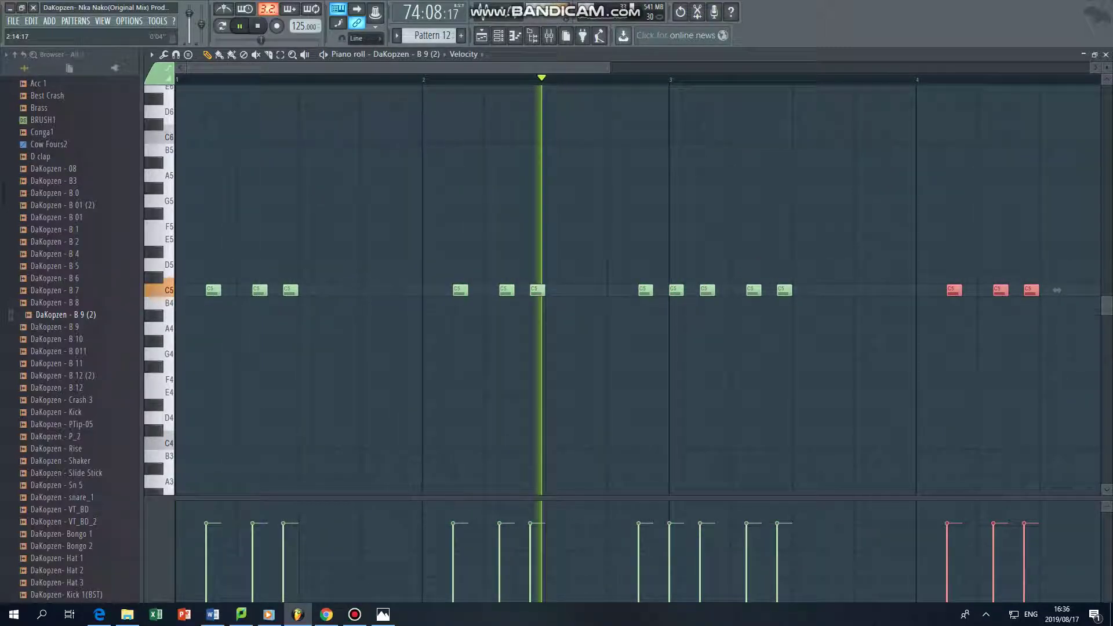
drag(610, 68, 810, 68)
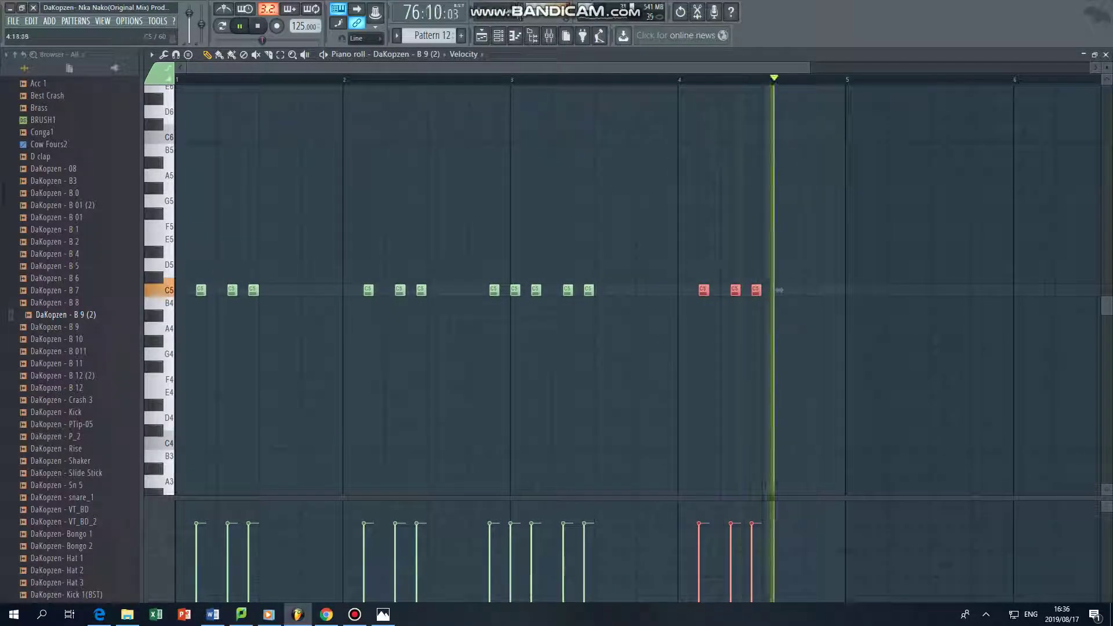
click(829, 290)
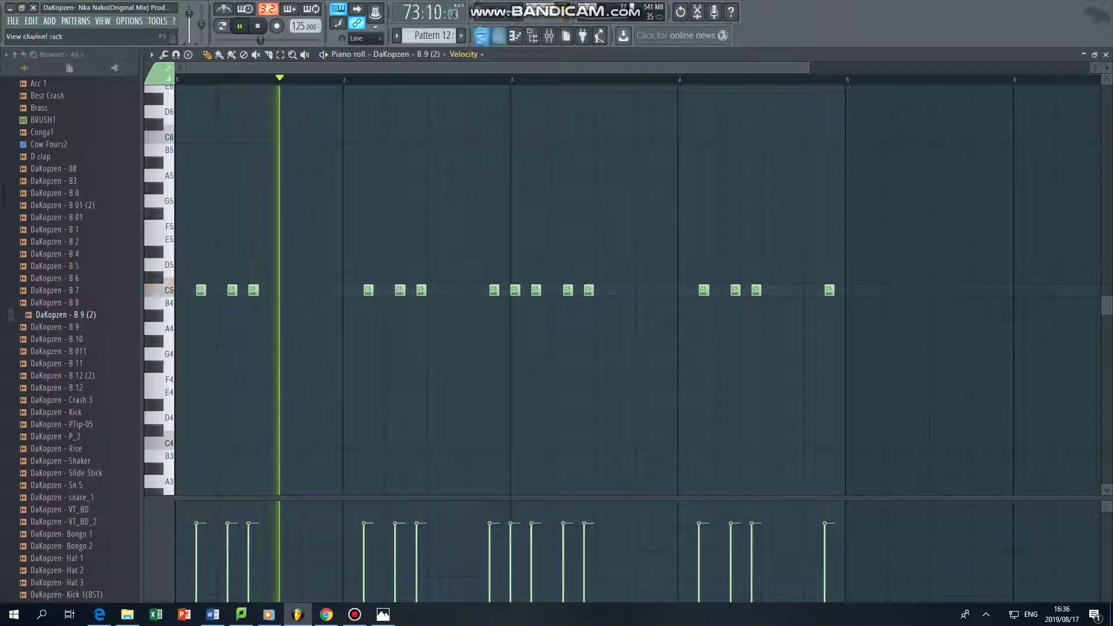
Audition the DaKopzen - B 9 sample and add it as a new channel below DaKopzen - B 9 (2)
key(F6)
right_click(227, 362)
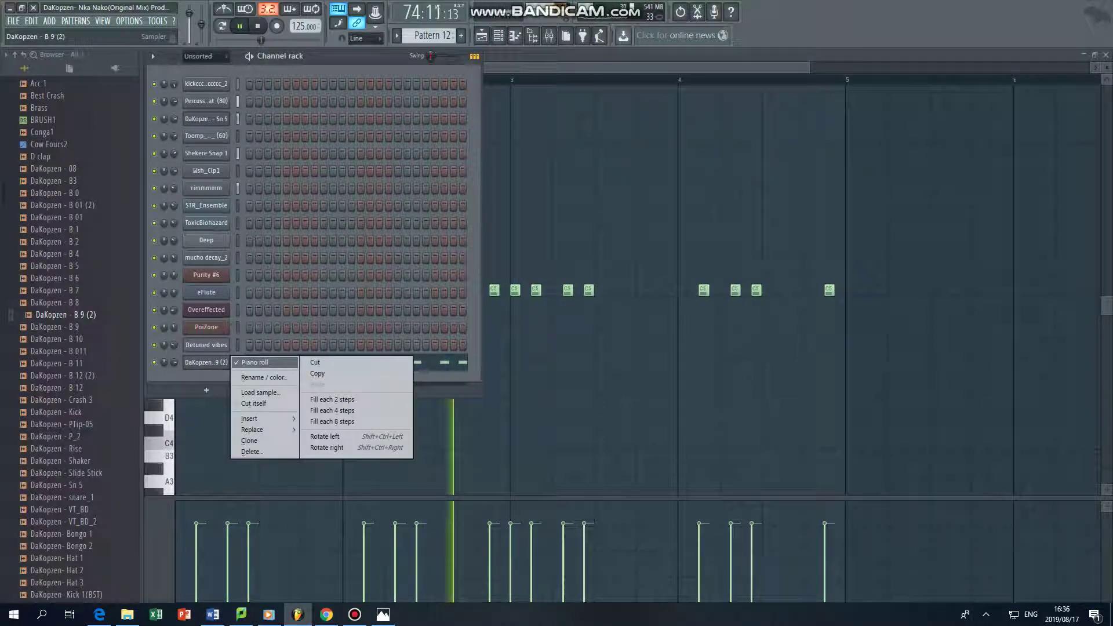
click(56, 327)
key(F5)
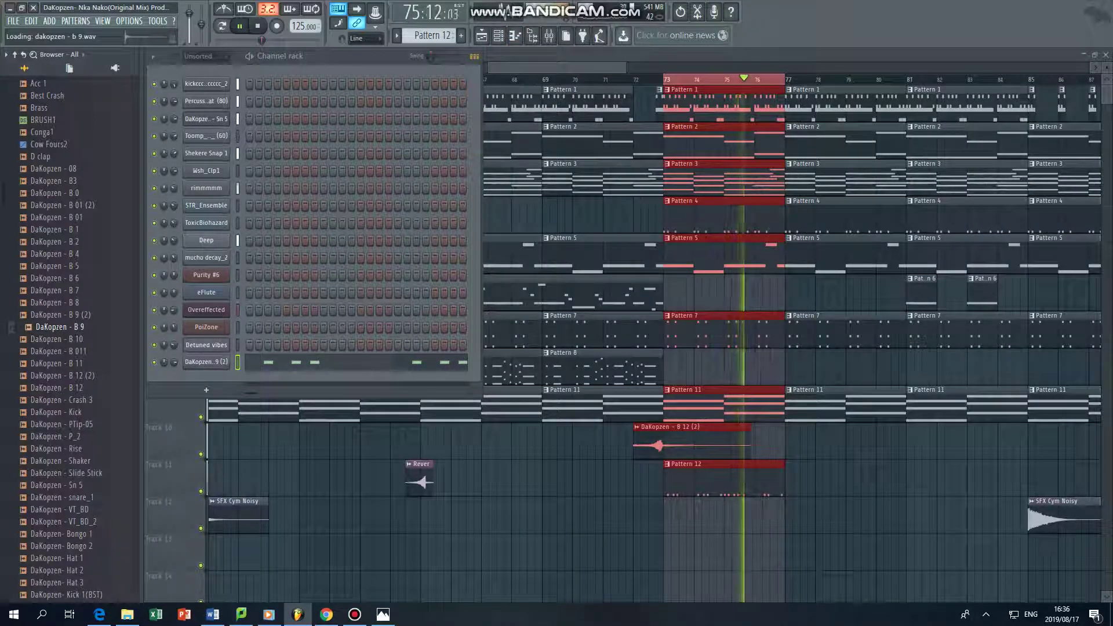
drag(57, 327, 206, 380)
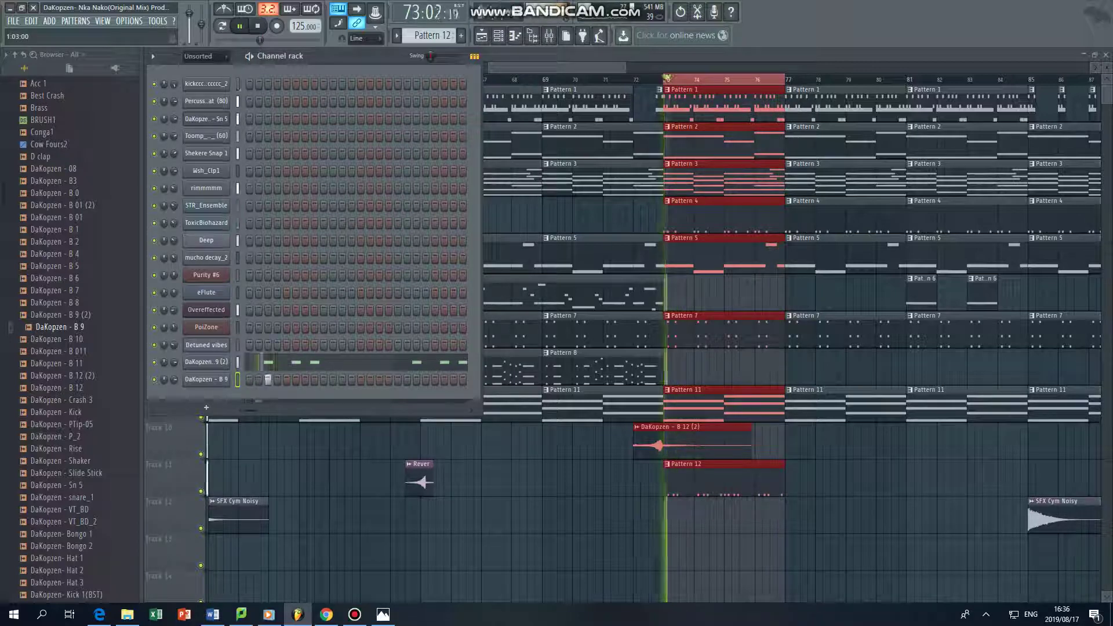
Play the bar 73 loop and check the DaKopzen - B 9 channel's sampler settings
key(space)
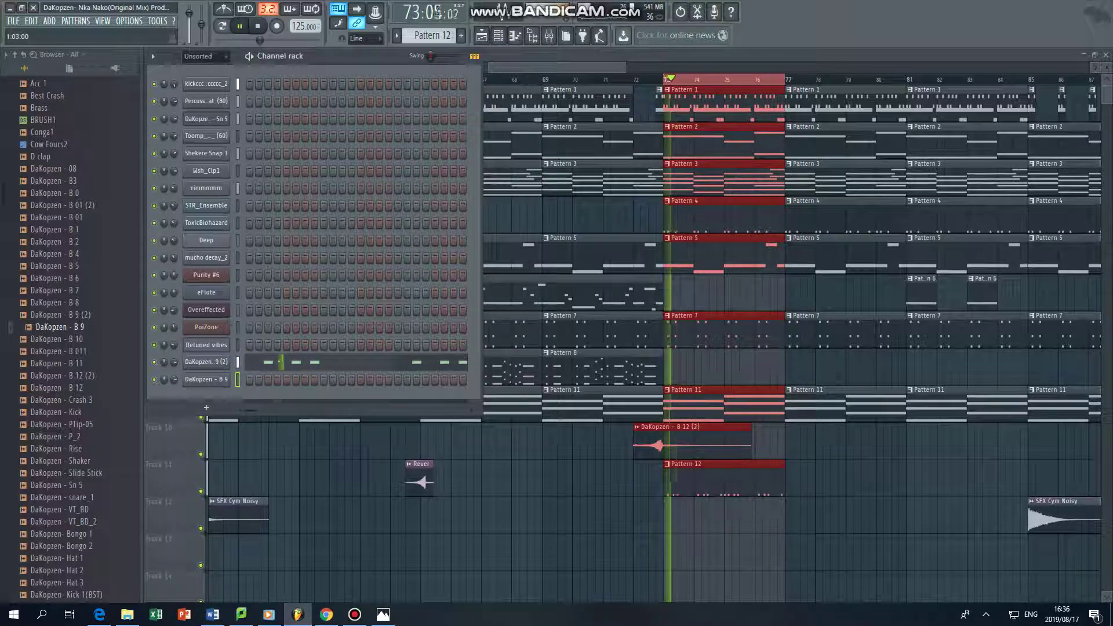
key(space)
key(space)
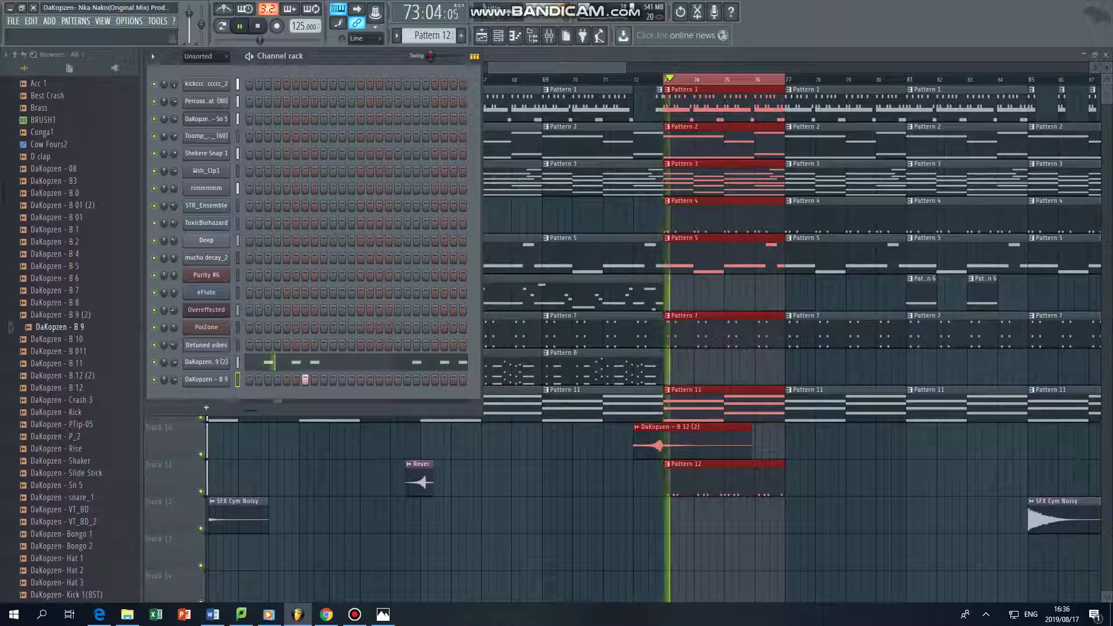
click(206, 379)
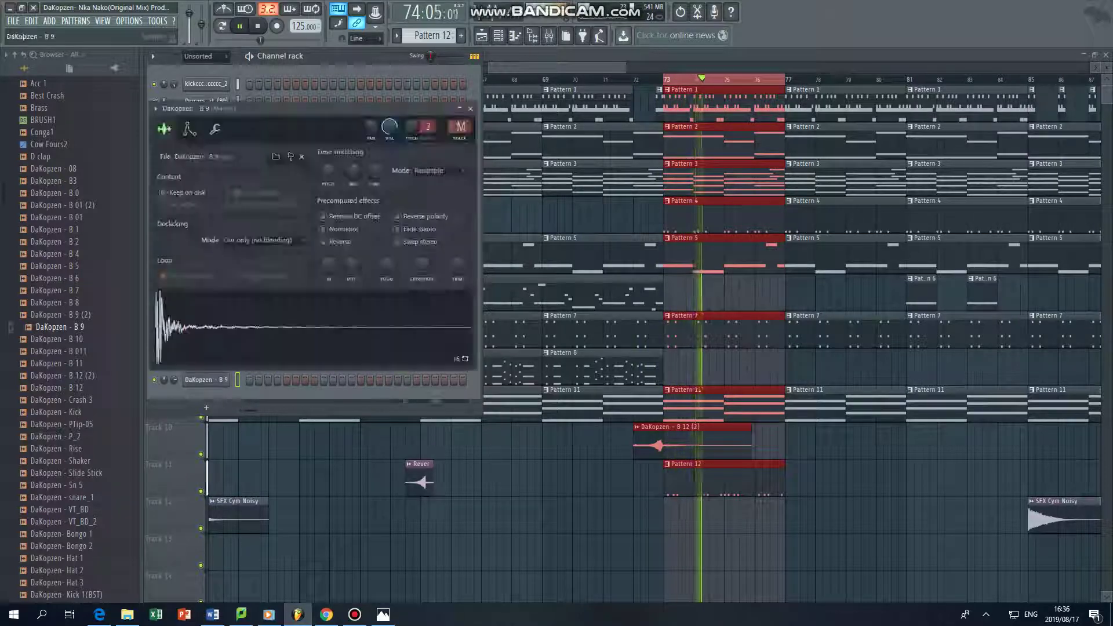
key(Escape)
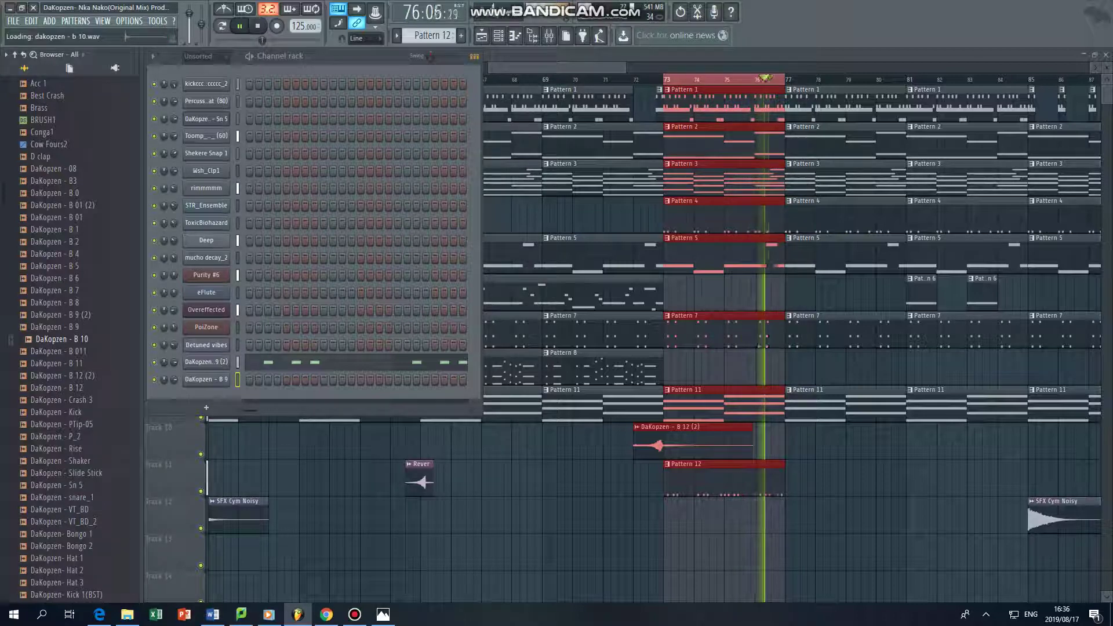
Audition the DaKopzen samples in the browser, from B 011 through the bongo, hat and kick sounds to Tom1
click(62, 351)
key(Down)
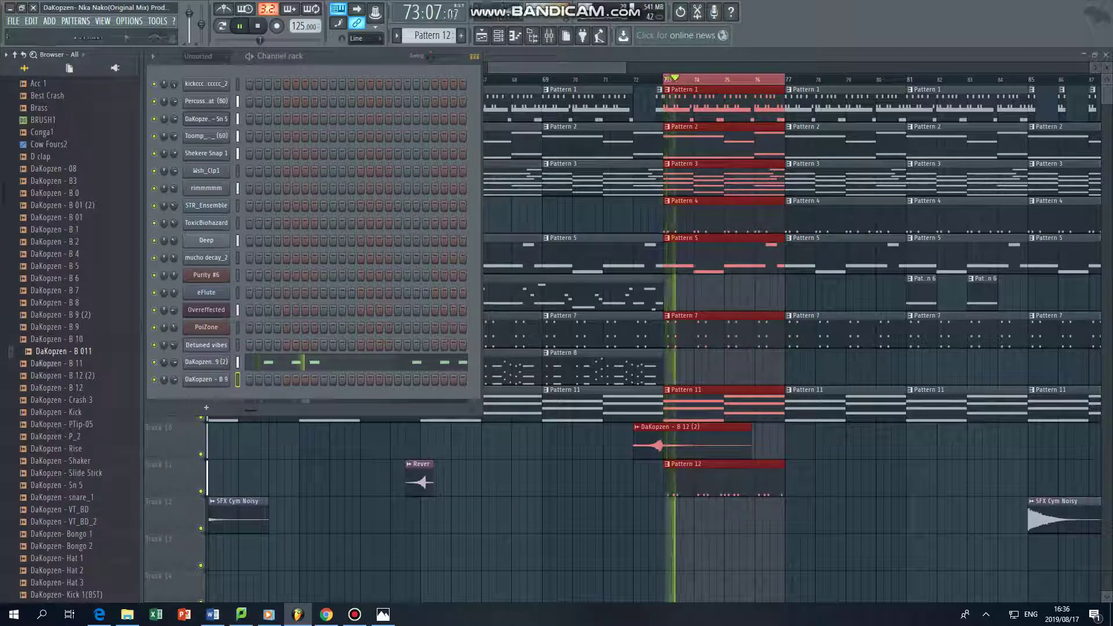
key(Down)
key(Down)
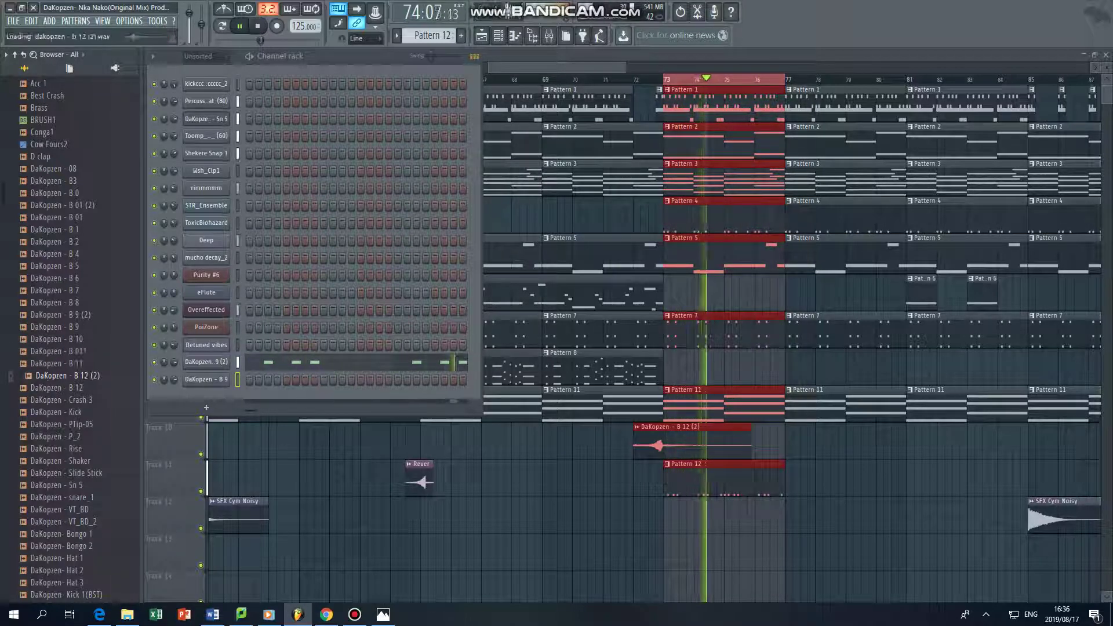
key(Down)
key(Down)
key(Down)
key(Down)
key(Down)
key(Down)
key(Down)
key(Down)
key(Down)
key(Down)
key(Down)
key(Down)
key(Down)
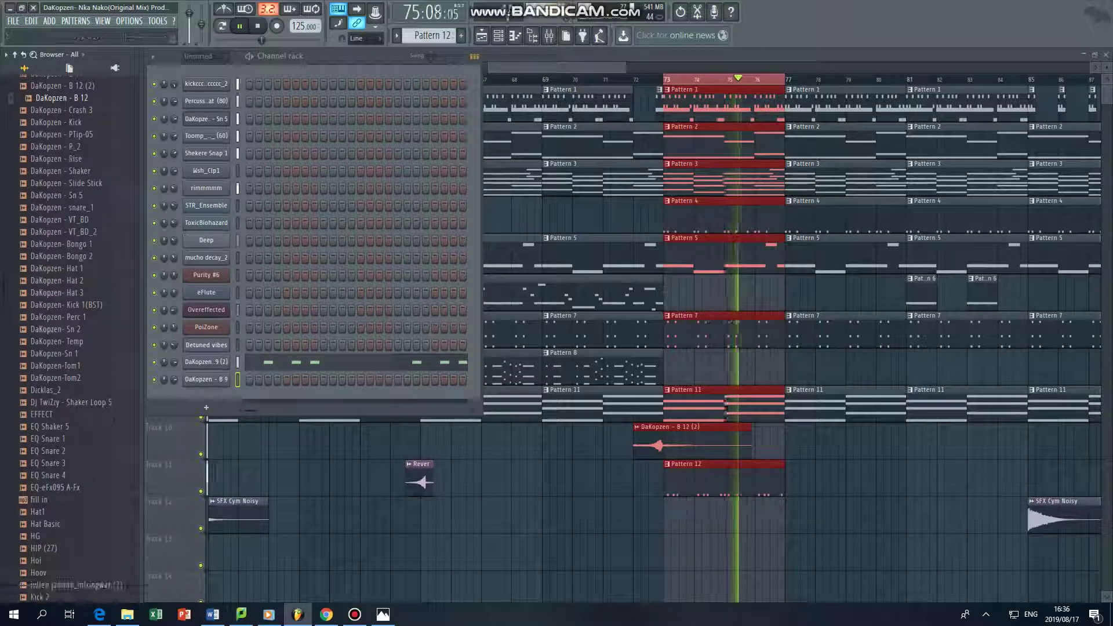
key(Up)
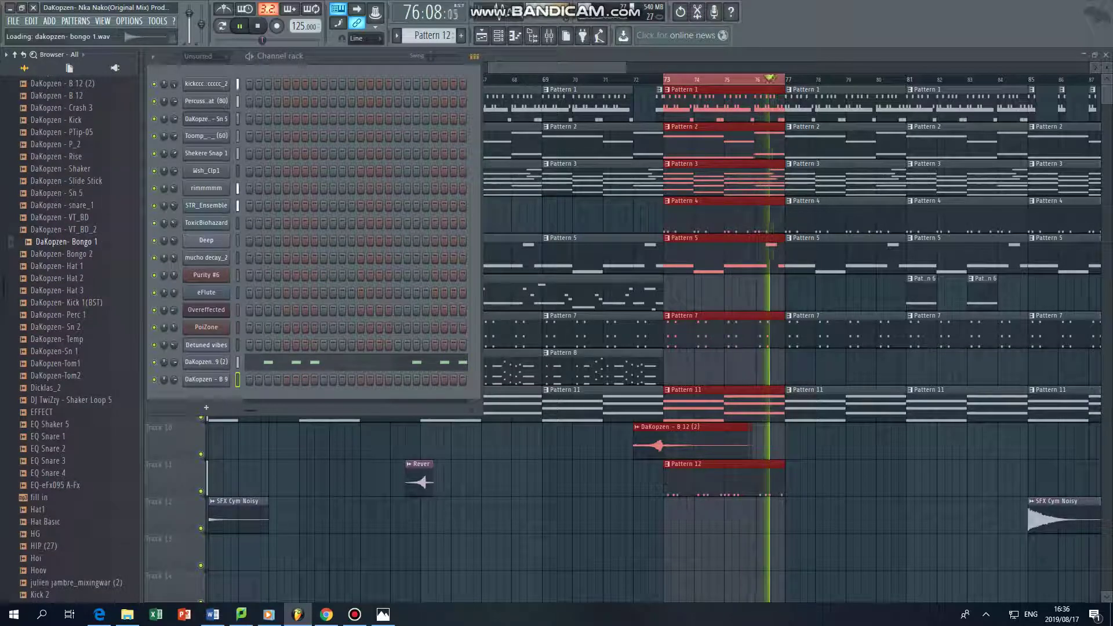
key(Down)
key(Down)
key(Down)
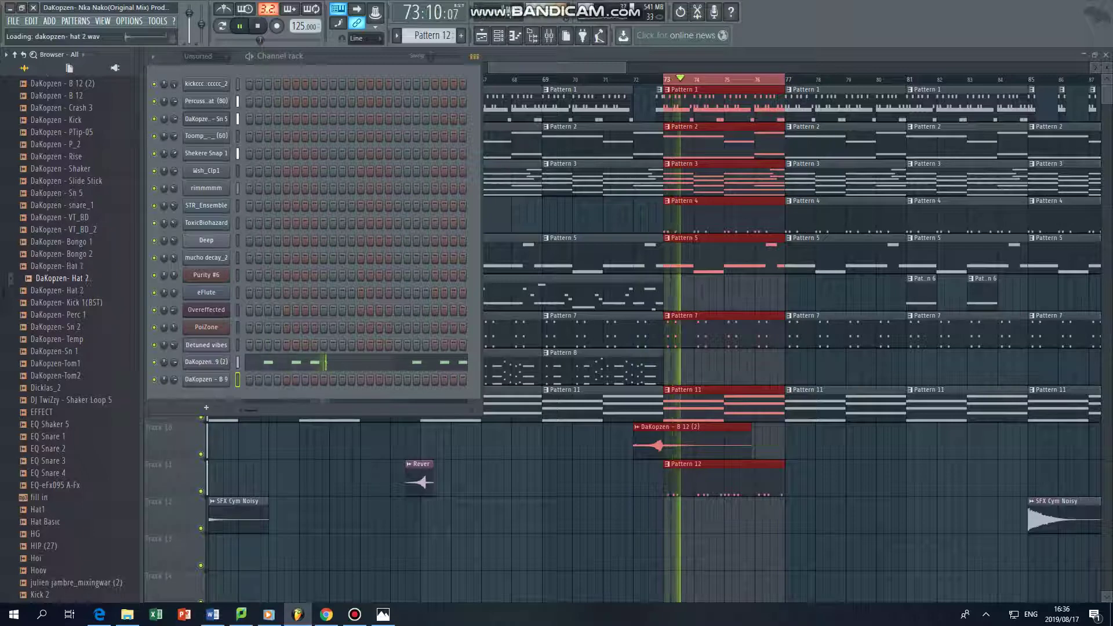
key(Down)
key(Down)
key(Down)
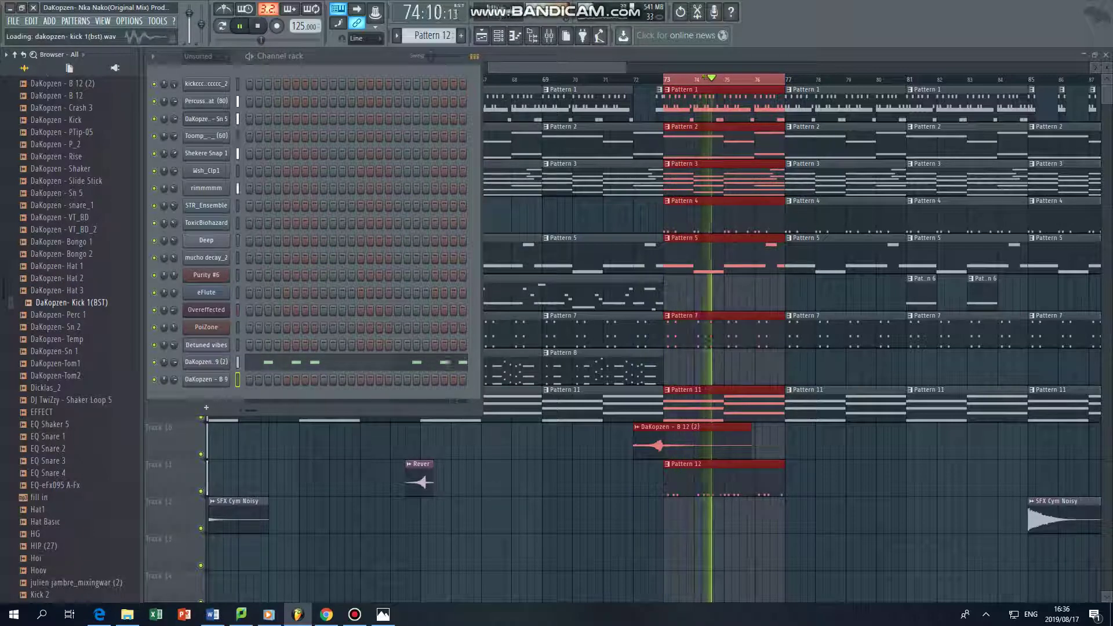
key(Down)
key(Down)
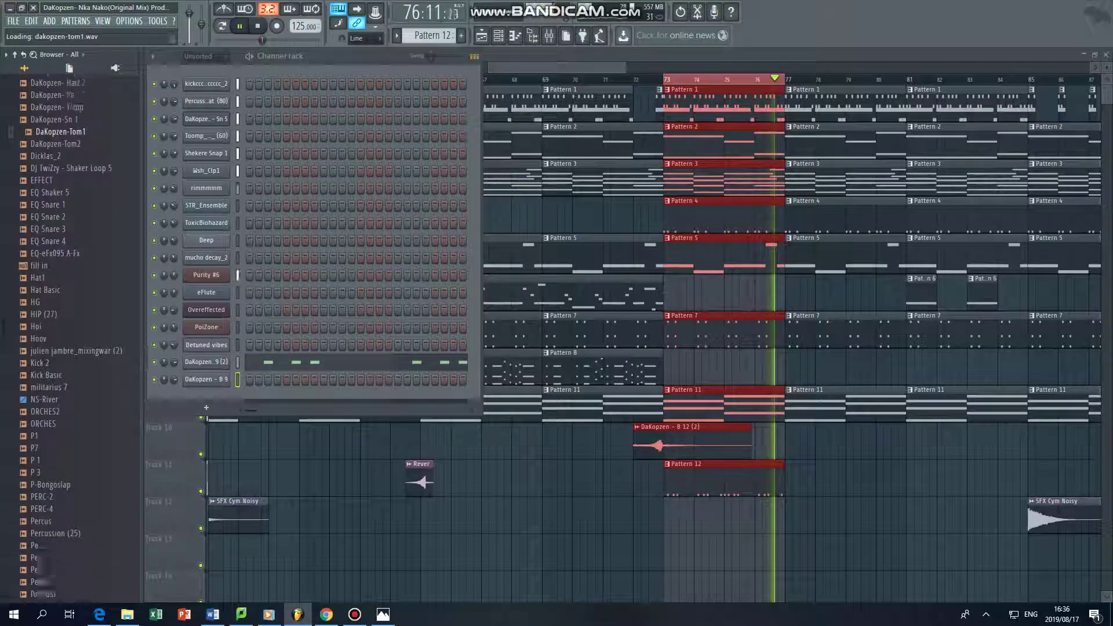
Audition further browser samples such as Hat1 and EQ-eFx095 A-Fx, and replace the DaKopzen - B 9 channel's sample with militarius 7
key(k)
key(h)
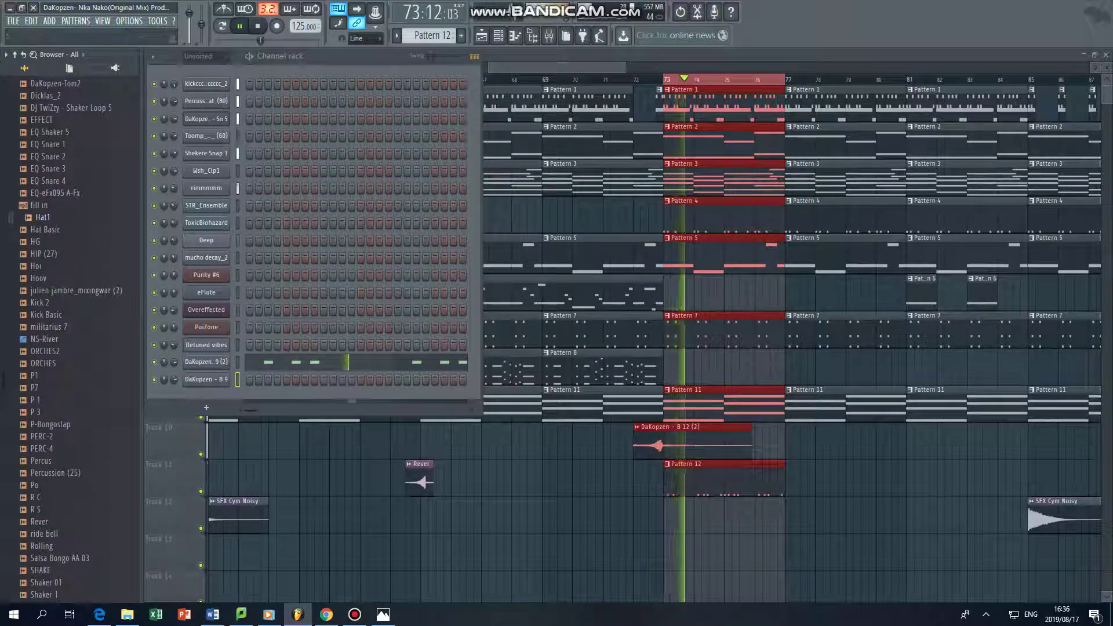
key(Up)
key(Up)
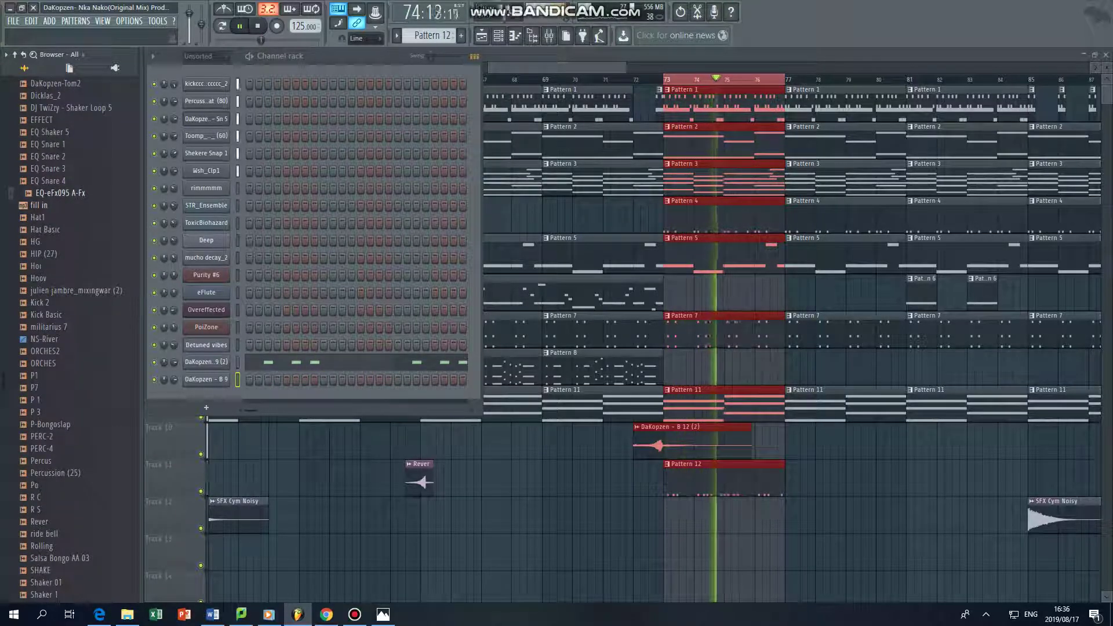
drag(58, 192, 206, 407)
key(m)
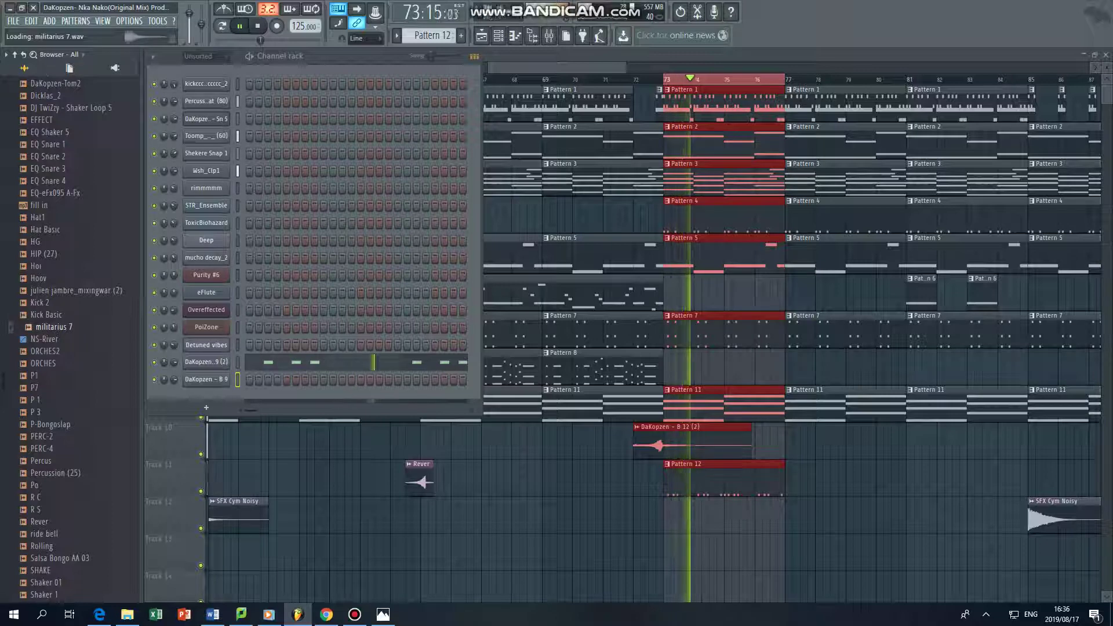
Open the militarius 7 channel in the piano roll and turn on ghost channels
right_click(231, 377)
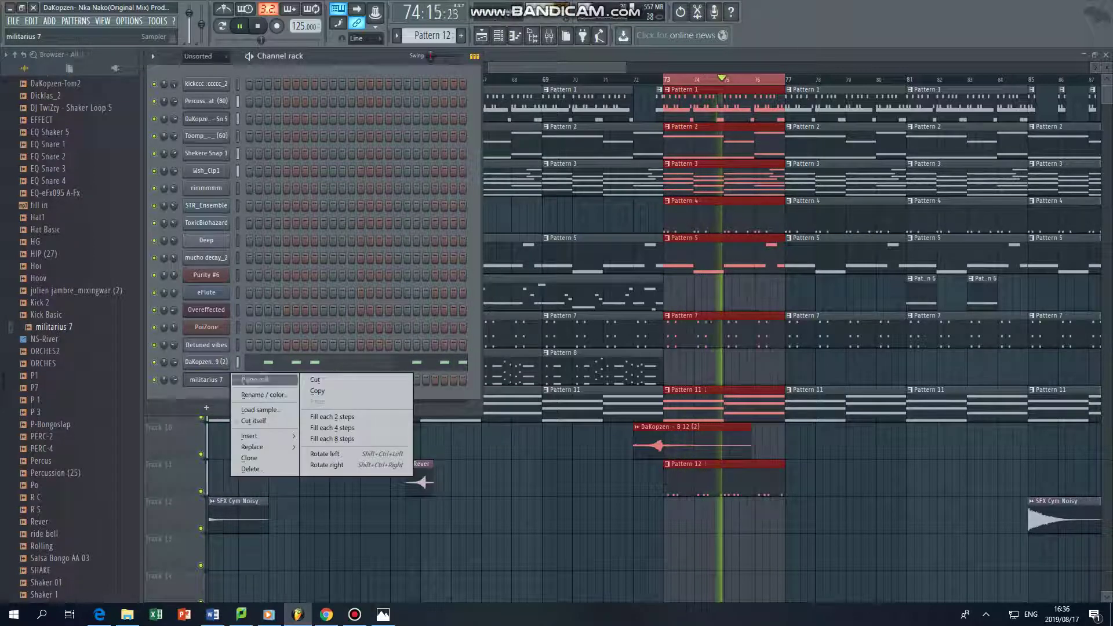
click(255, 380)
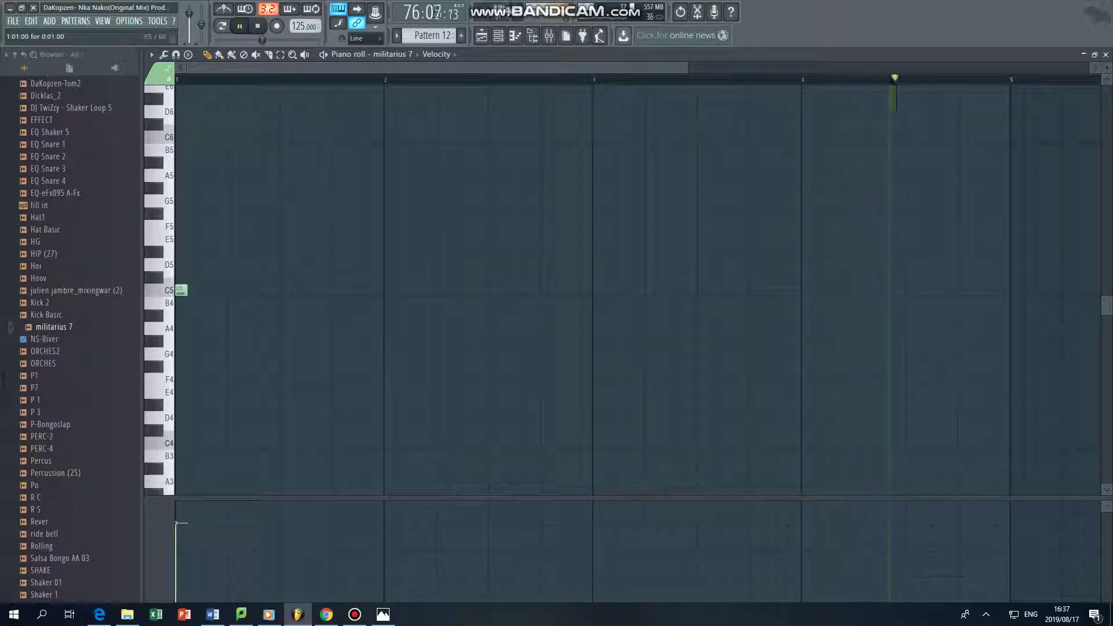
click(151, 54)
mouse_move(168, 124)
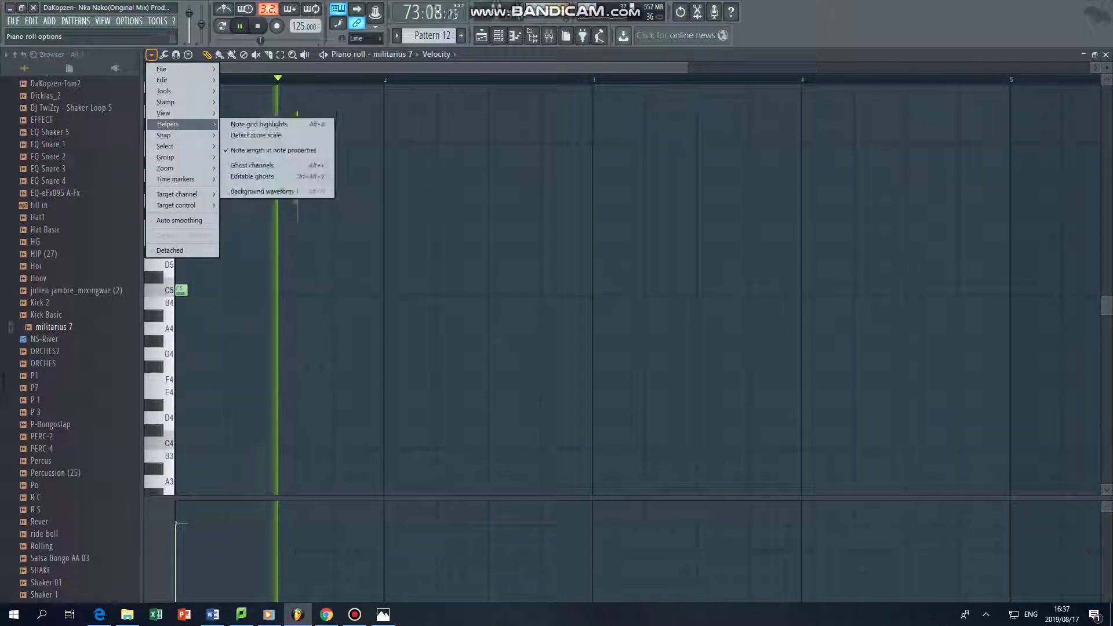
click(253, 165)
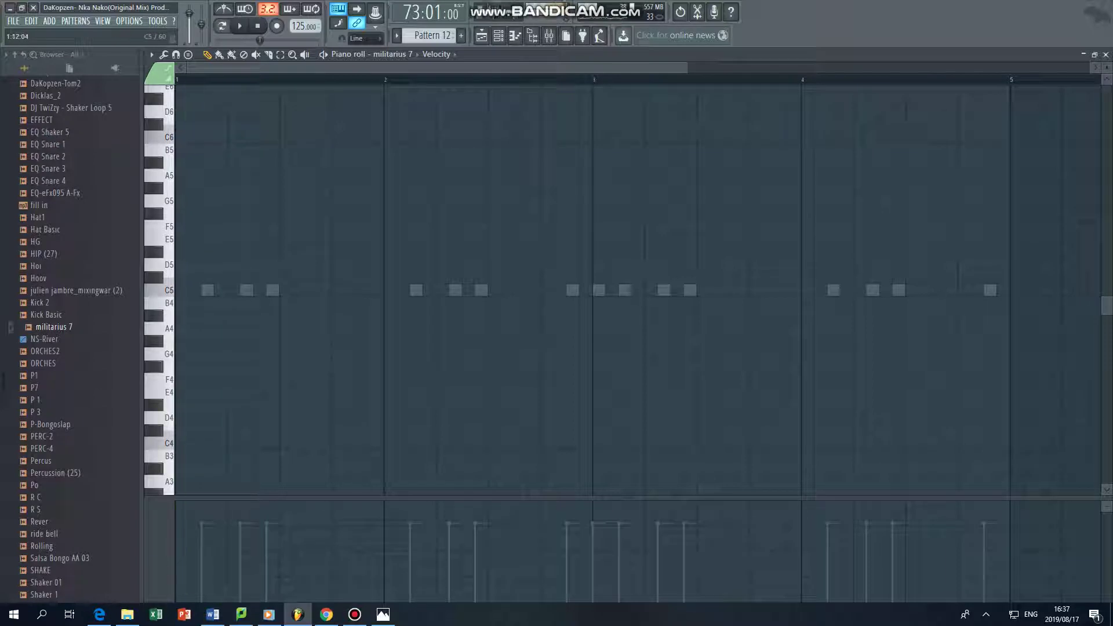
Add C5 notes on step 13 of bar 1, steps 11 and 13 of bar 2, and step 1 of bar 3
click(337, 289)
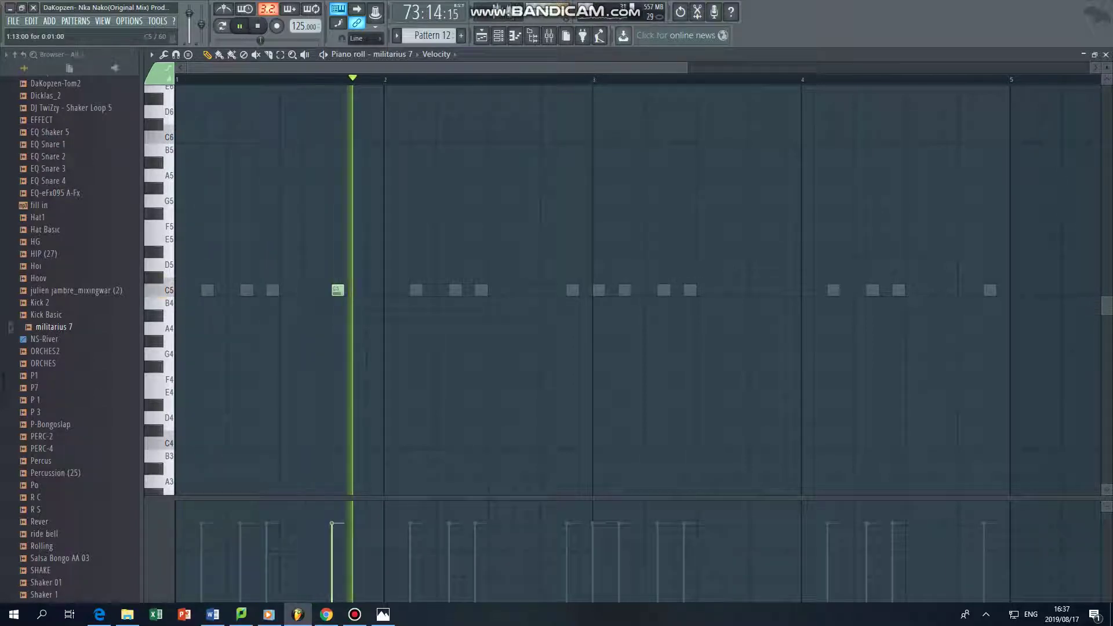
click(546, 290)
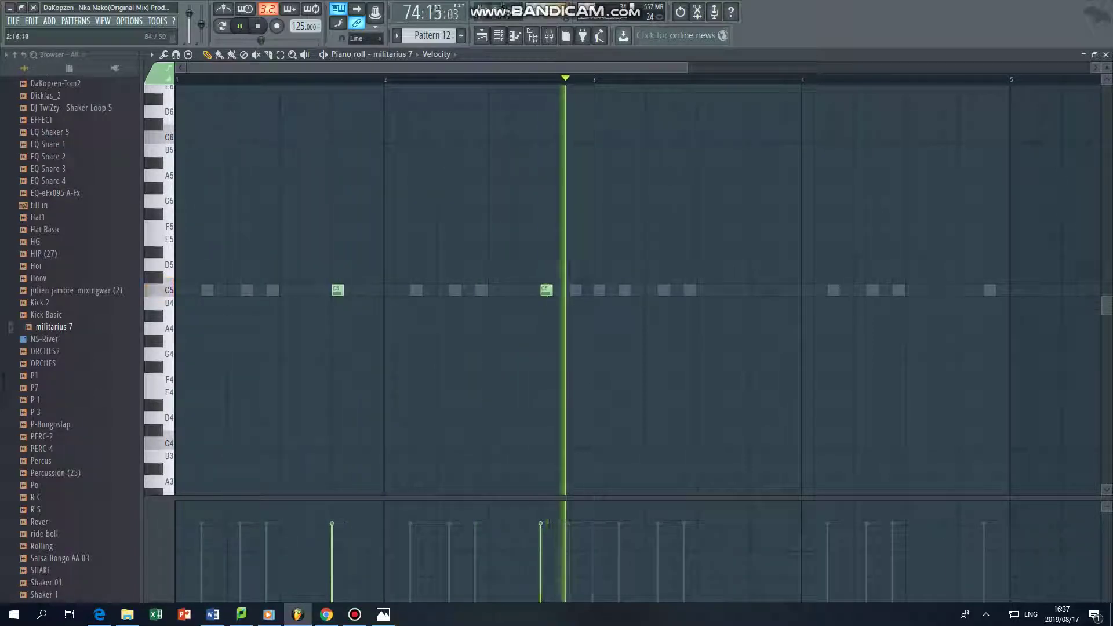
click(598, 289)
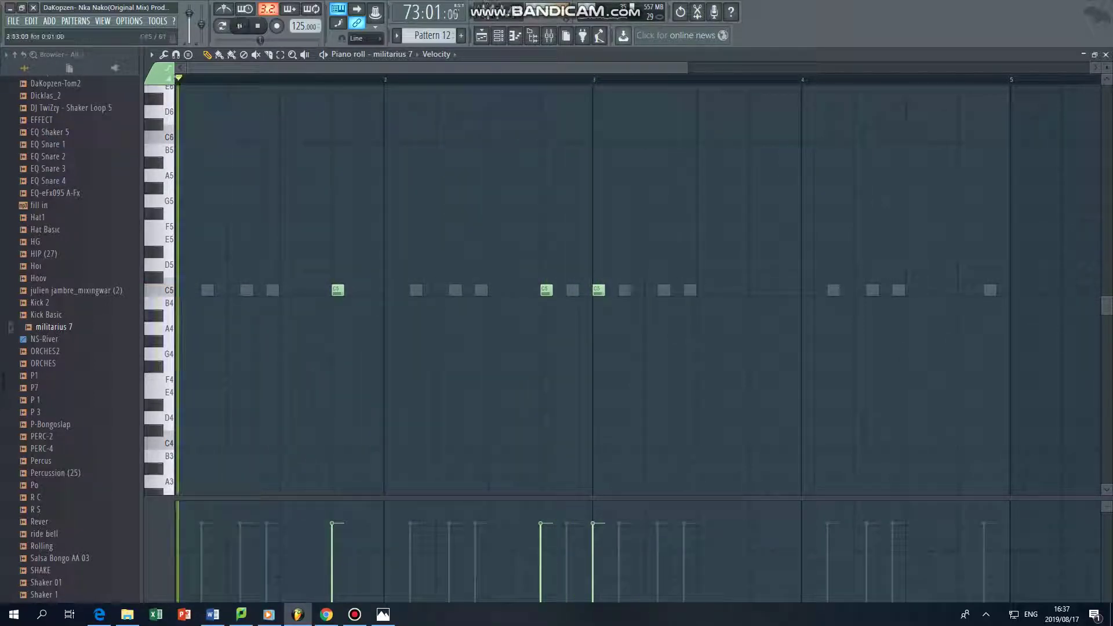
right_click(546, 289)
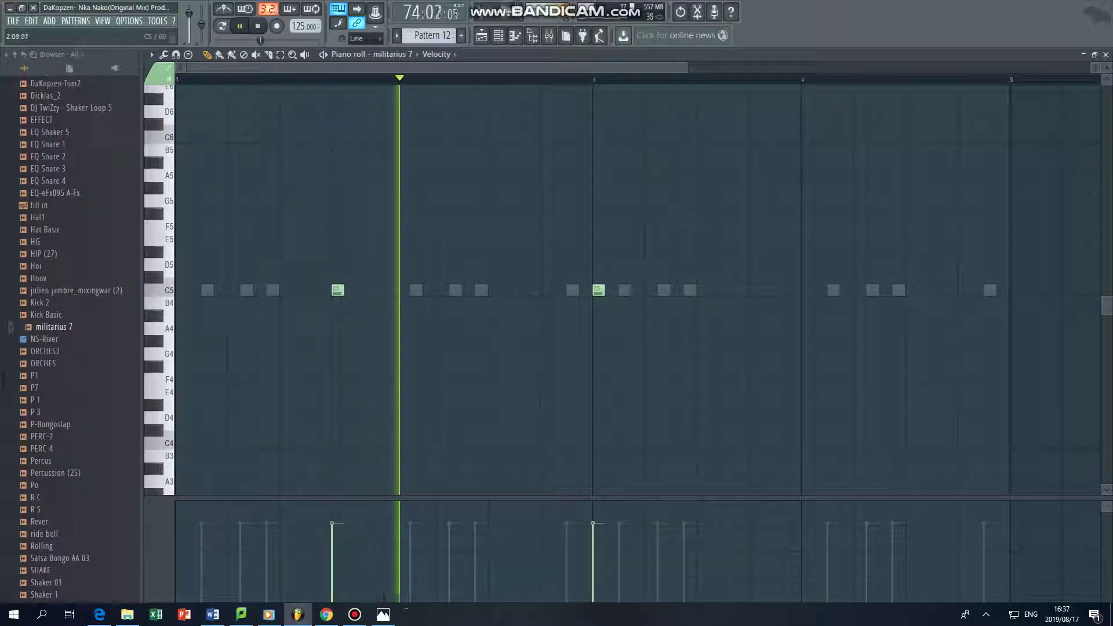
click(520, 290)
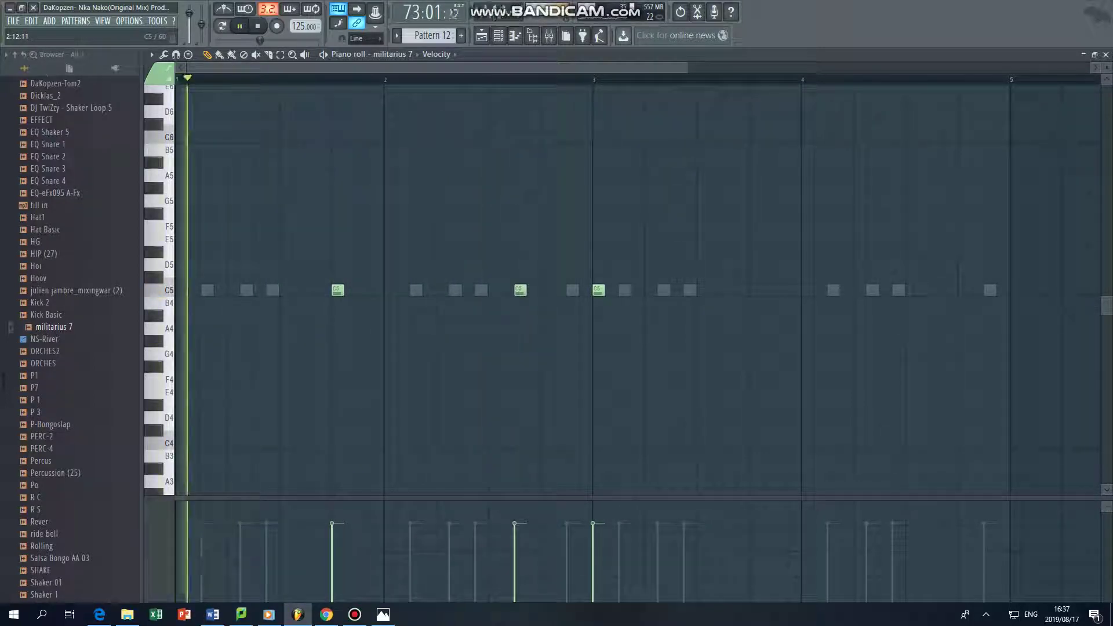
click(545, 289)
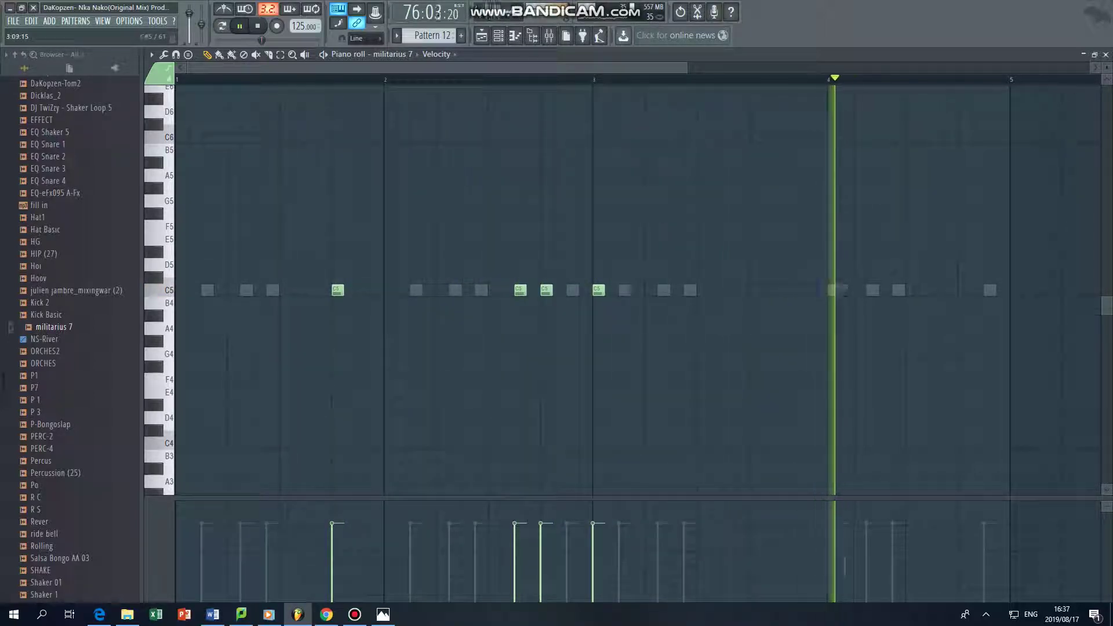
Duplicate the four C5 notes to step 13 of bar 3 and steps 11 and 13 of bar 4, deleting the extra copy in bar 5
drag(679, 249, 334, 319)
key(ctrl+b)
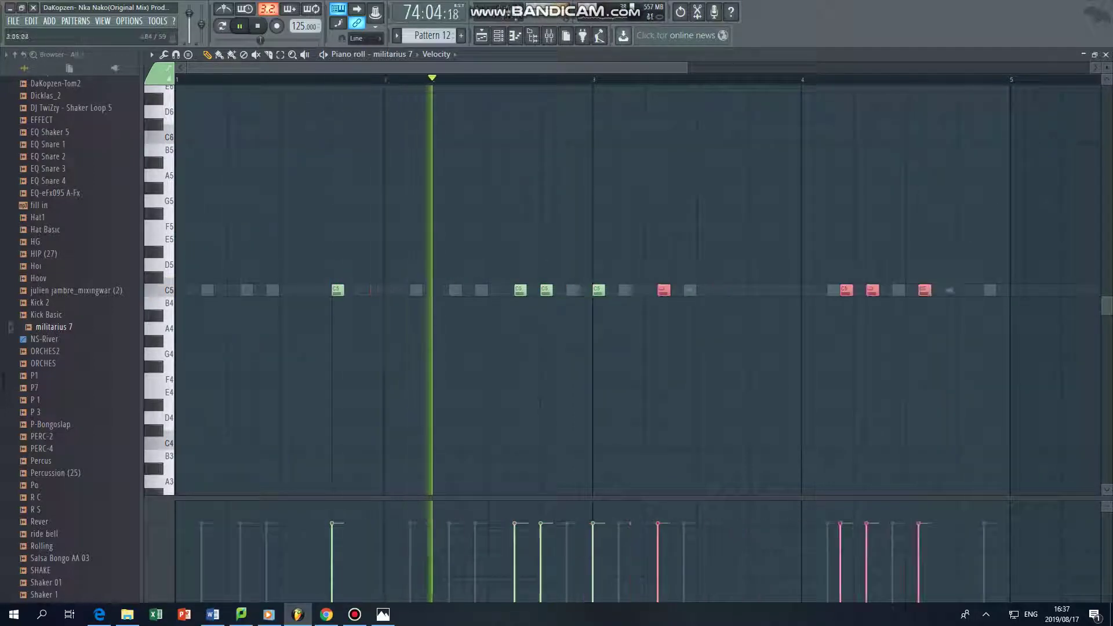
key(shift+Right)
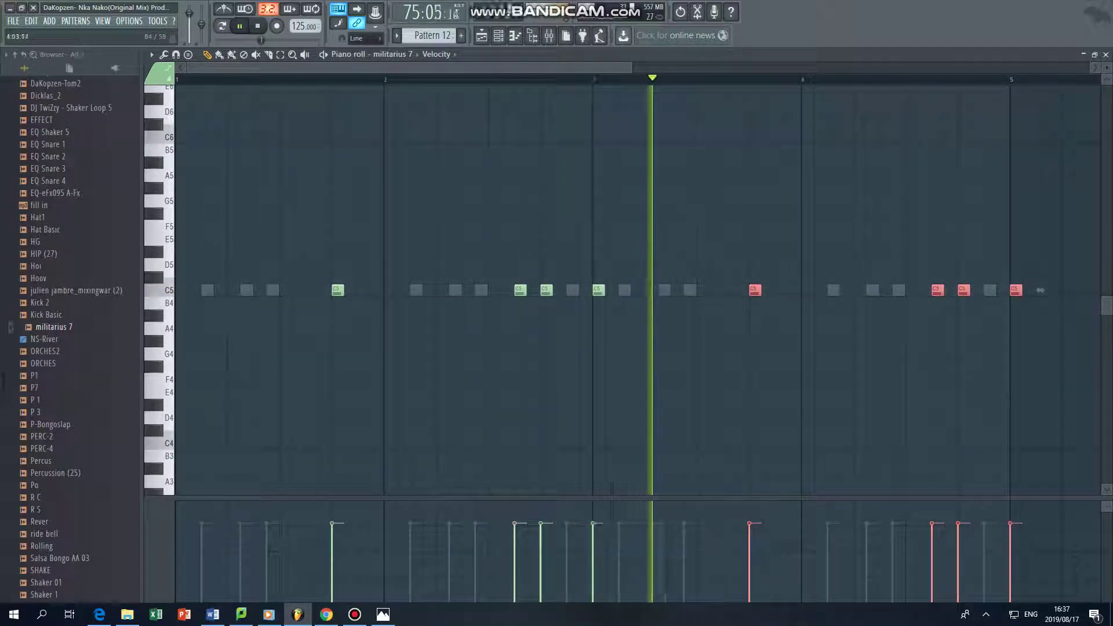
right_click(1015, 289)
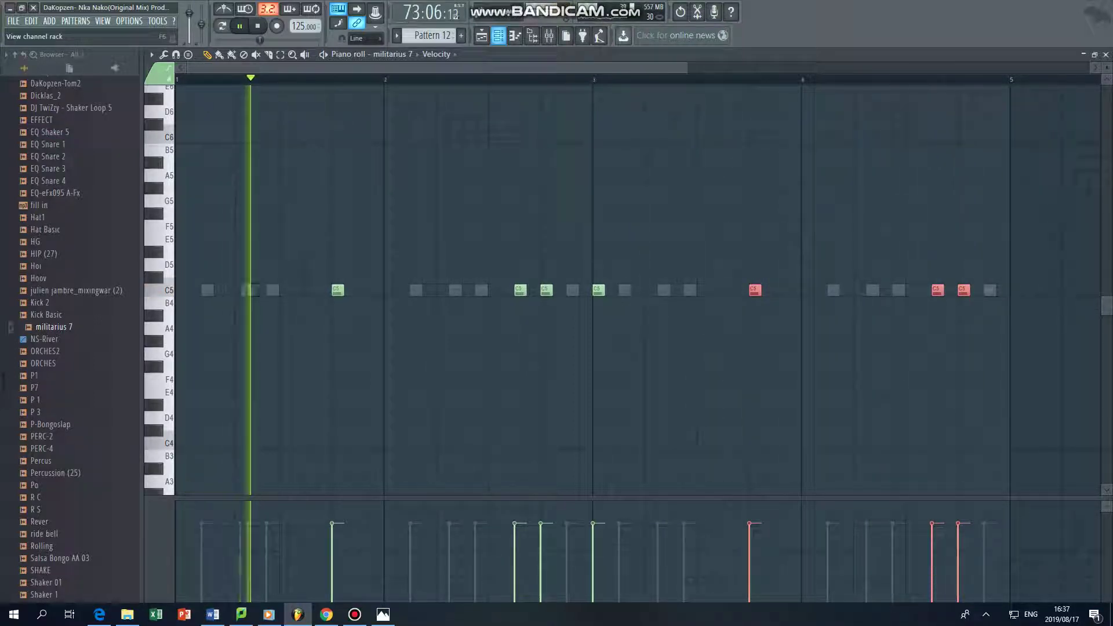
Return to the playlist without the channel rack and move the Pattern 12 clip at bar 73 from track 11 to track 13
key(F6)
right_click(203, 364)
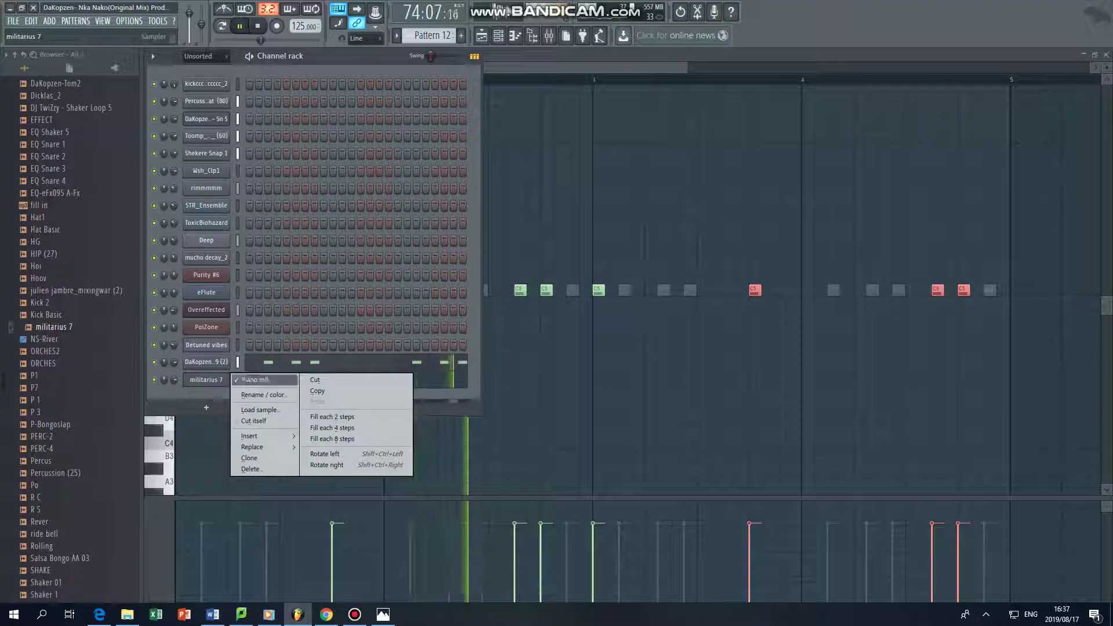
key(F5)
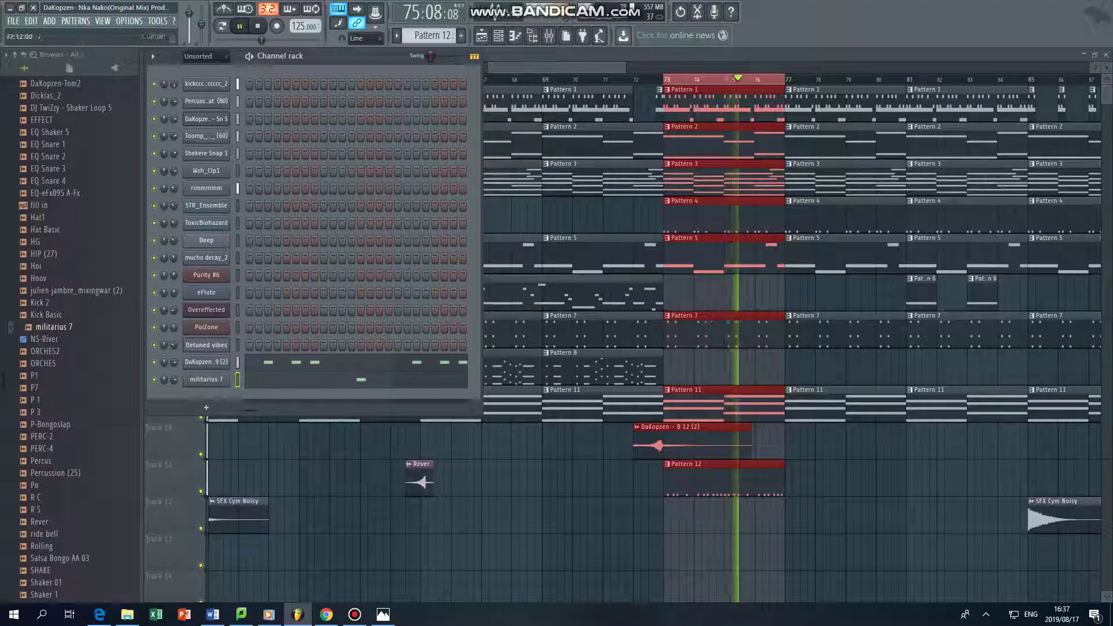
key(F6)
scroll(655, 336, down, 3)
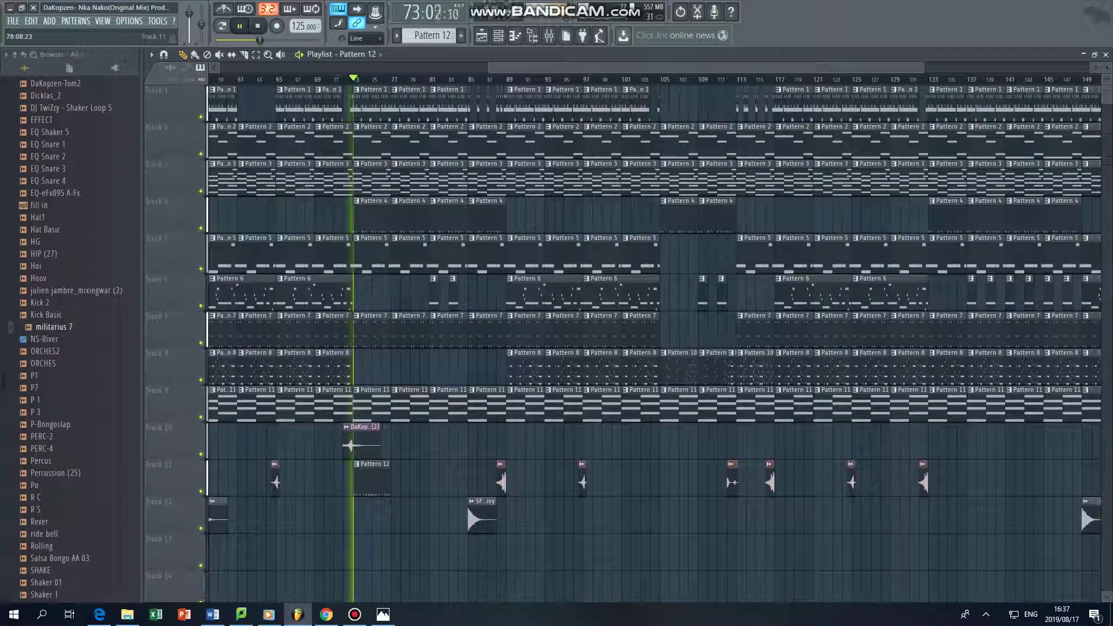
click(374, 473)
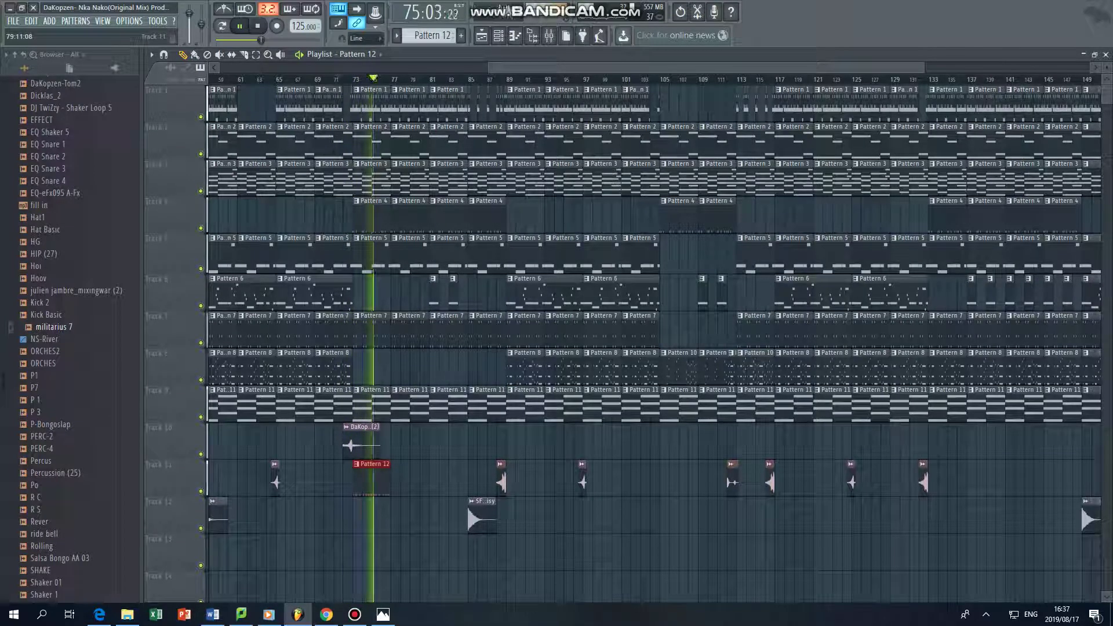
drag(371, 472, 371, 546)
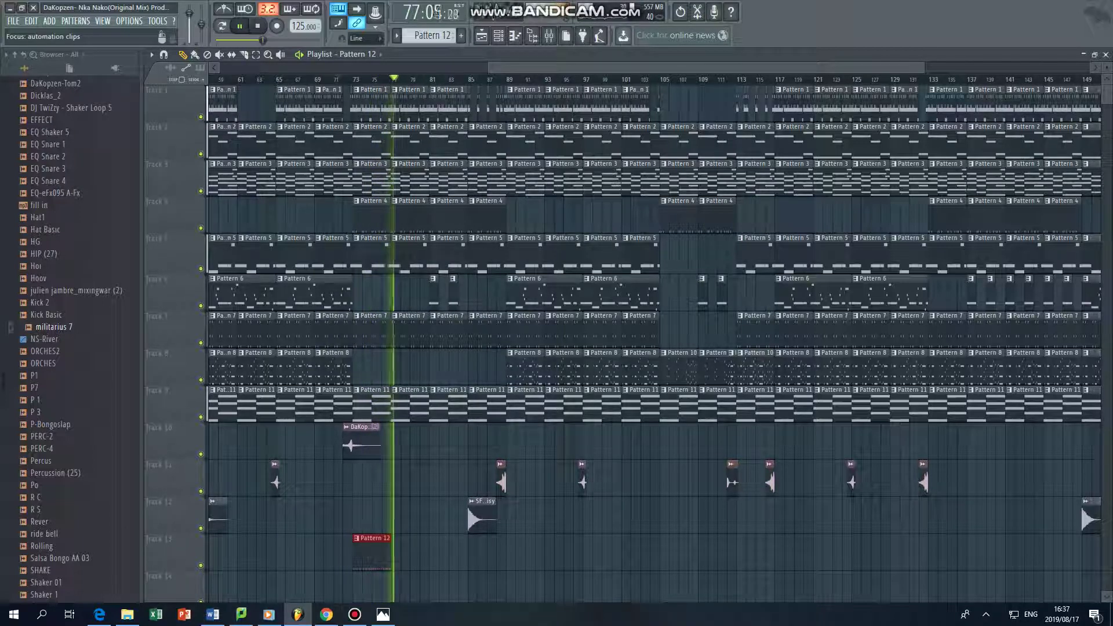
View the whole song arrangement in the playlist and switch to the Bandicam recorder
scroll(655, 342, left, 10)
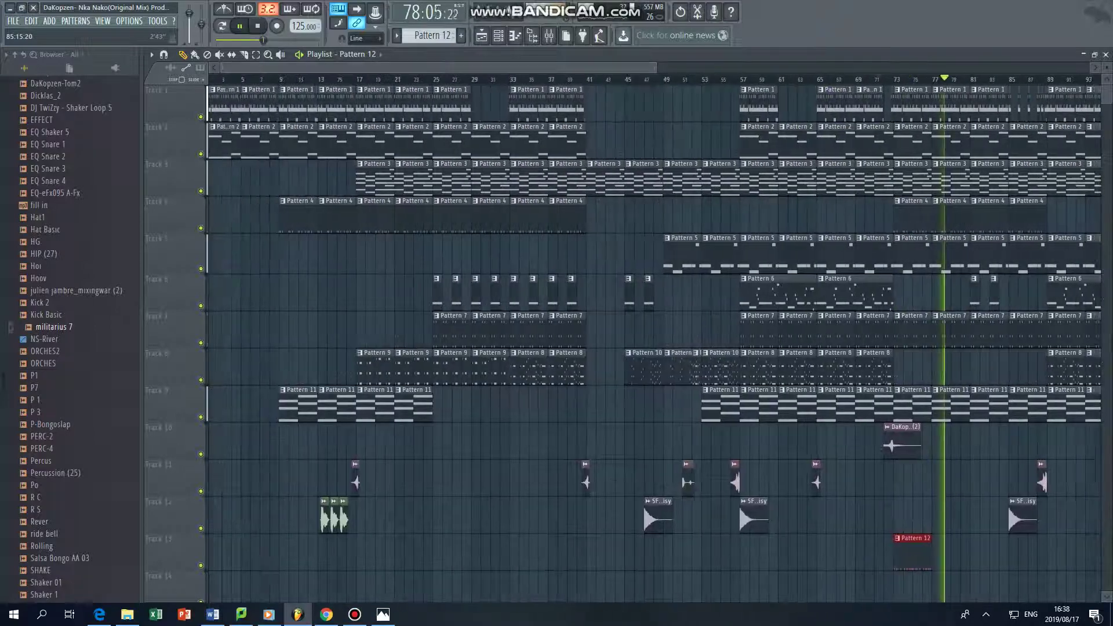
scroll(654, 341, down, 5)
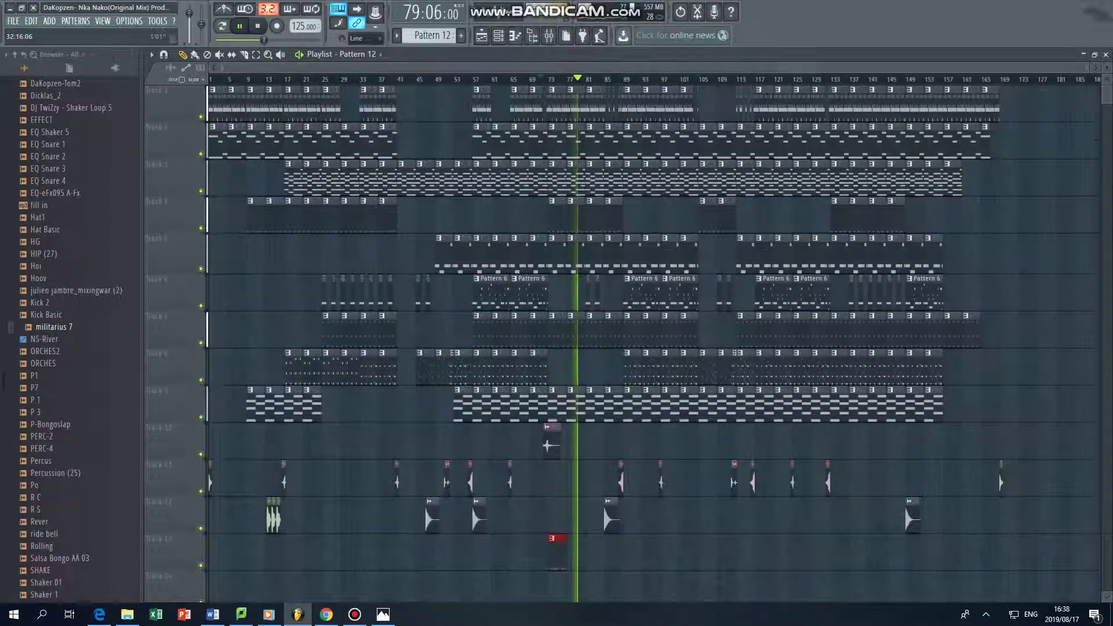
key(alt+Tab)
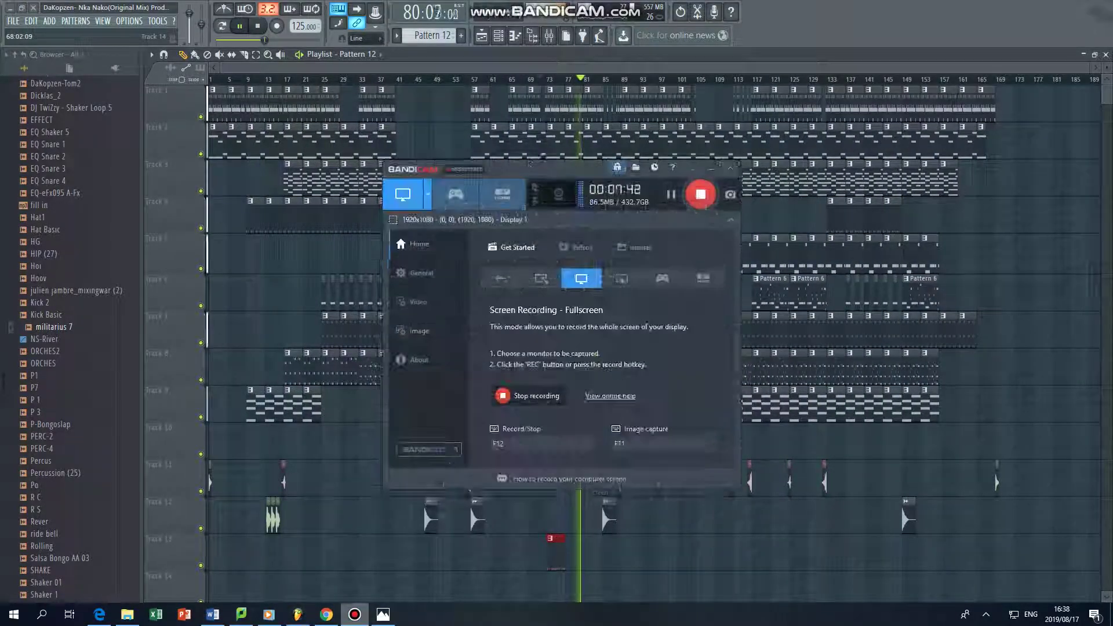
Switch to FL Studio and move all audio clips on tracks 10, 11 and 12 down by two tracks
key(alt+Tab)
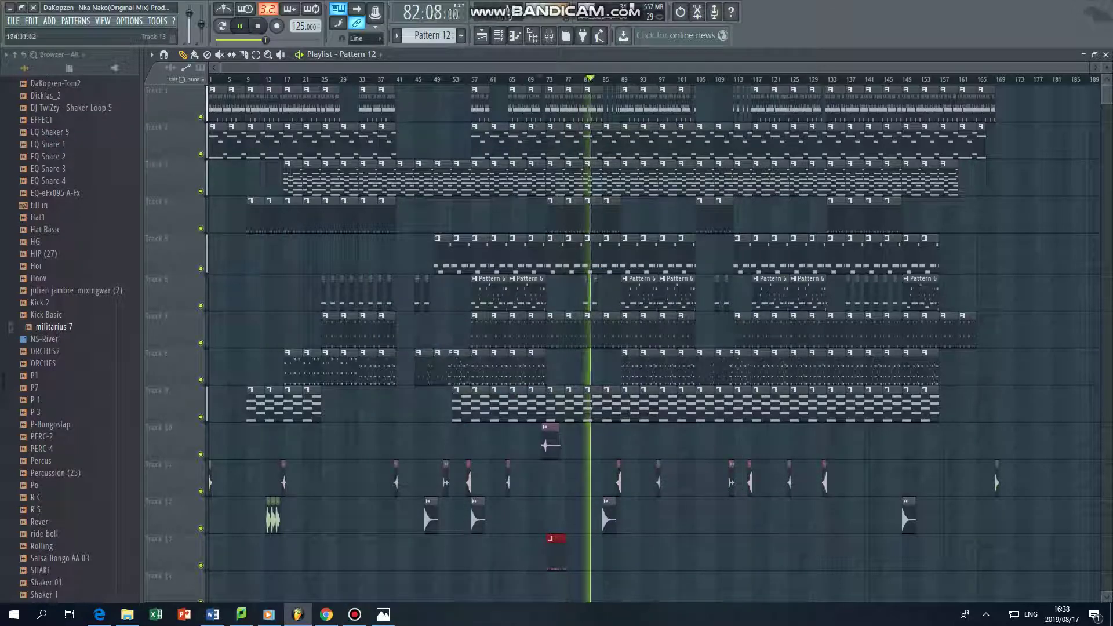
drag(1024, 424, 209, 531)
key(shift+Down)
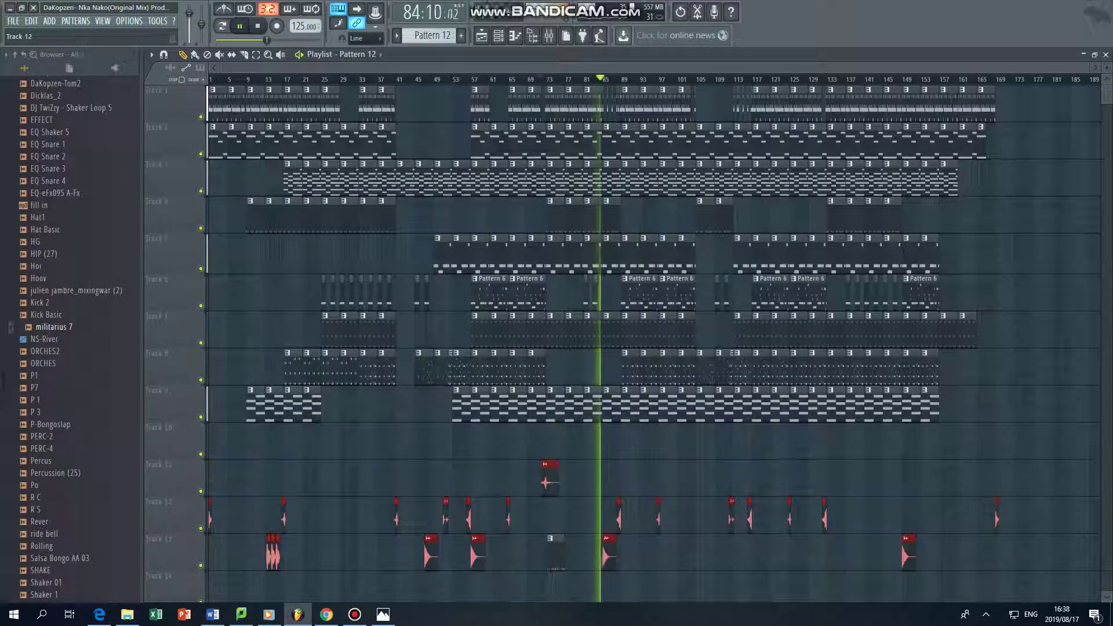
key(shift+Down)
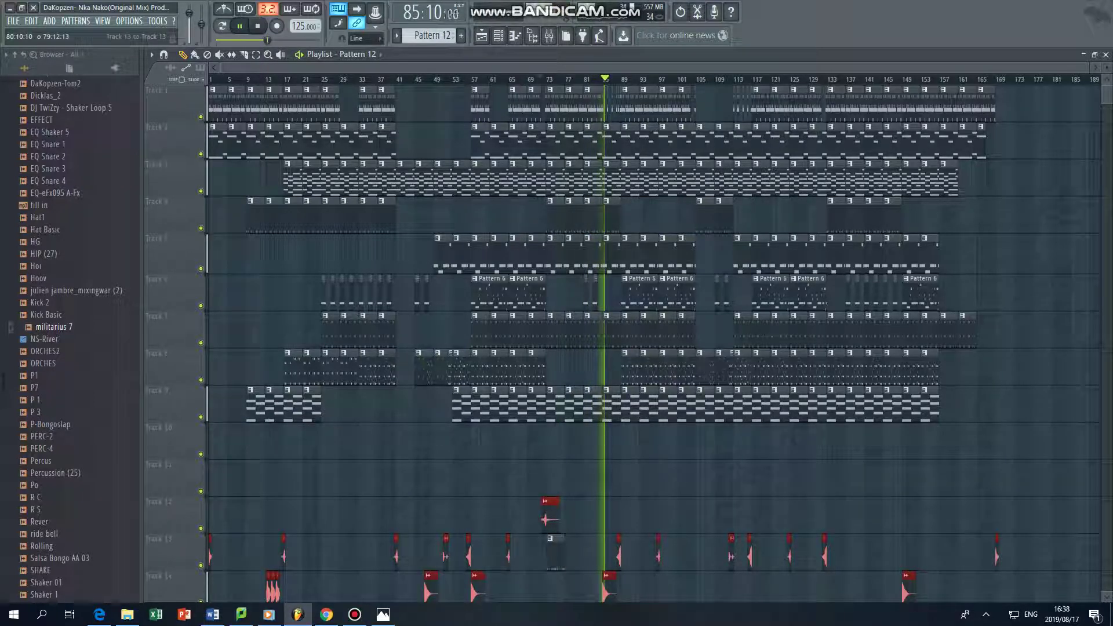
Move the Pattern 12 clip at bar 73 to track 10 and duplicate it at bars 77, 89, 93, 97 and 101
click(551, 539)
key(shift+Up)
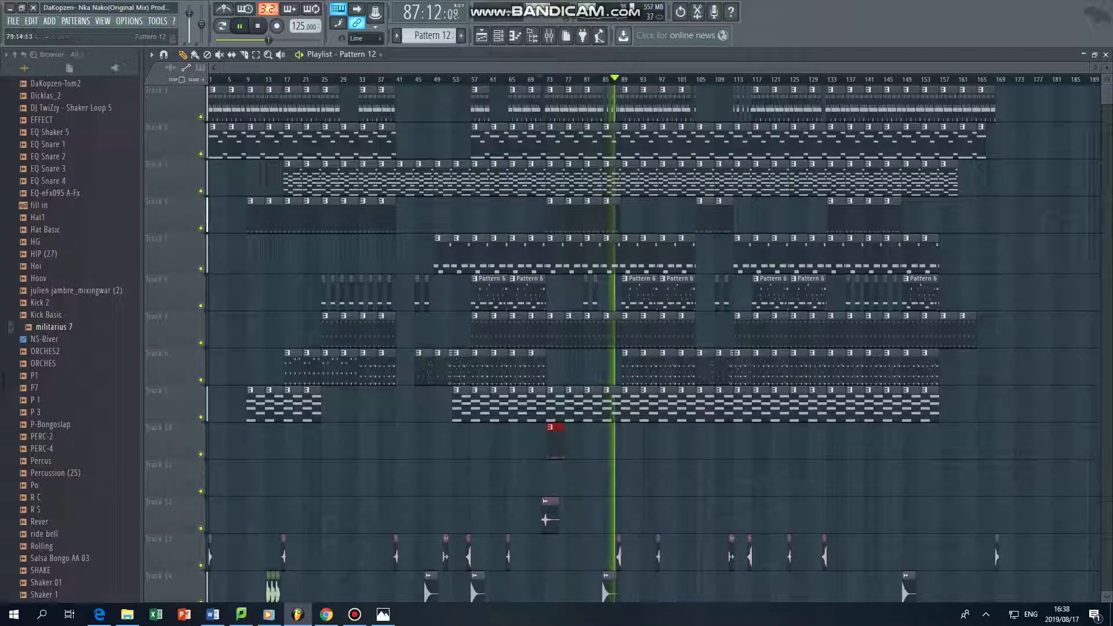
drag(570, 441, 639, 440)
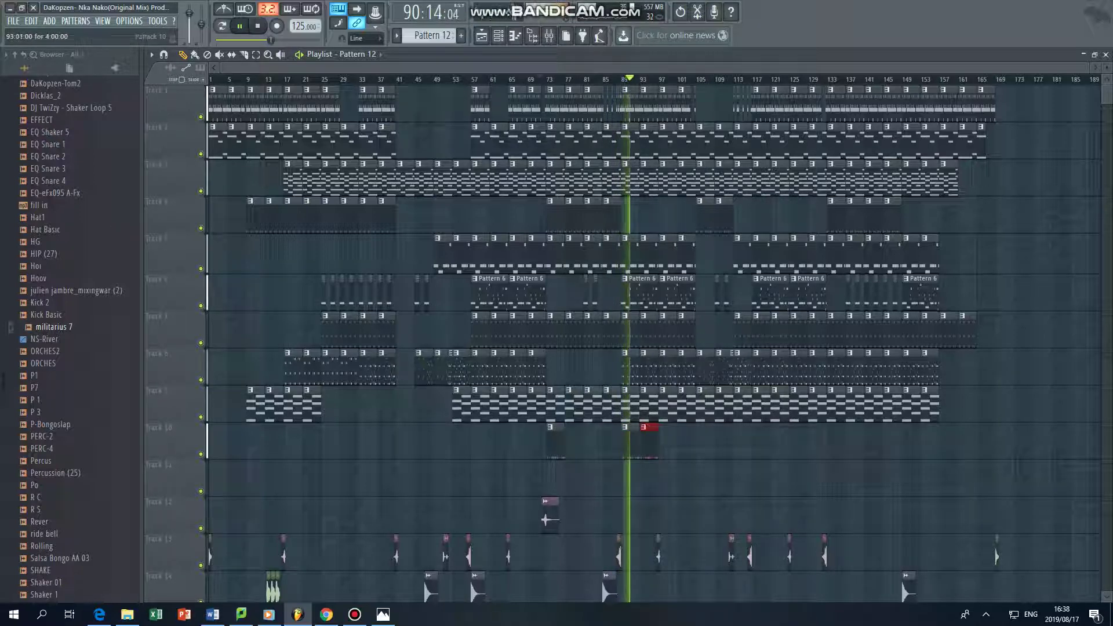
drag(683, 458, 683, 458)
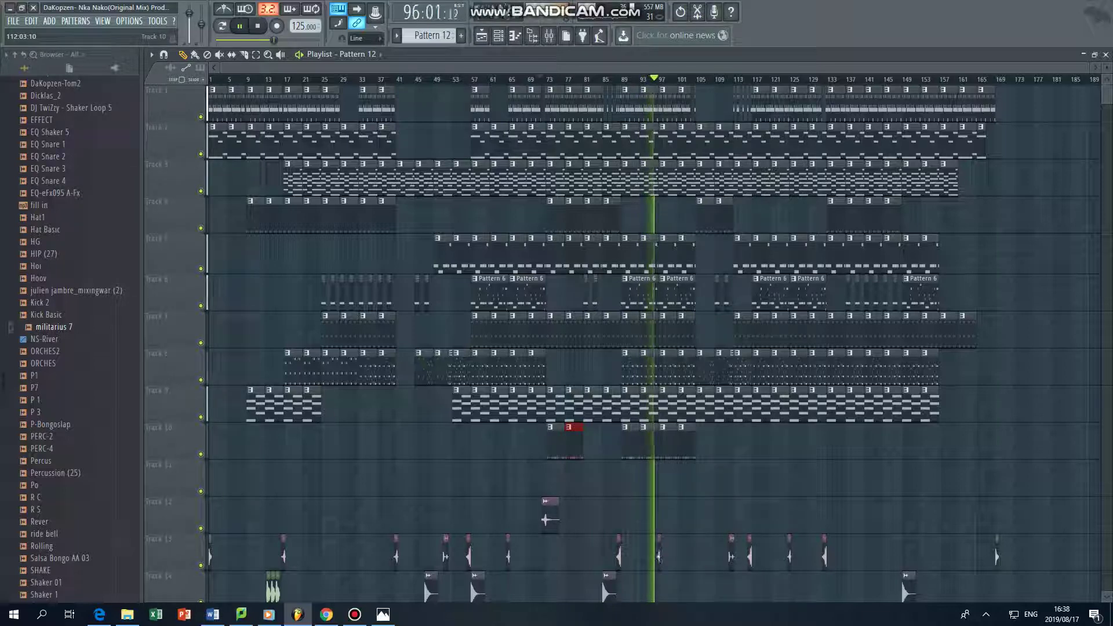
Check the exact volume value of the DaKopzen sample channel in the channel rack and return to the playlist
key(F6)
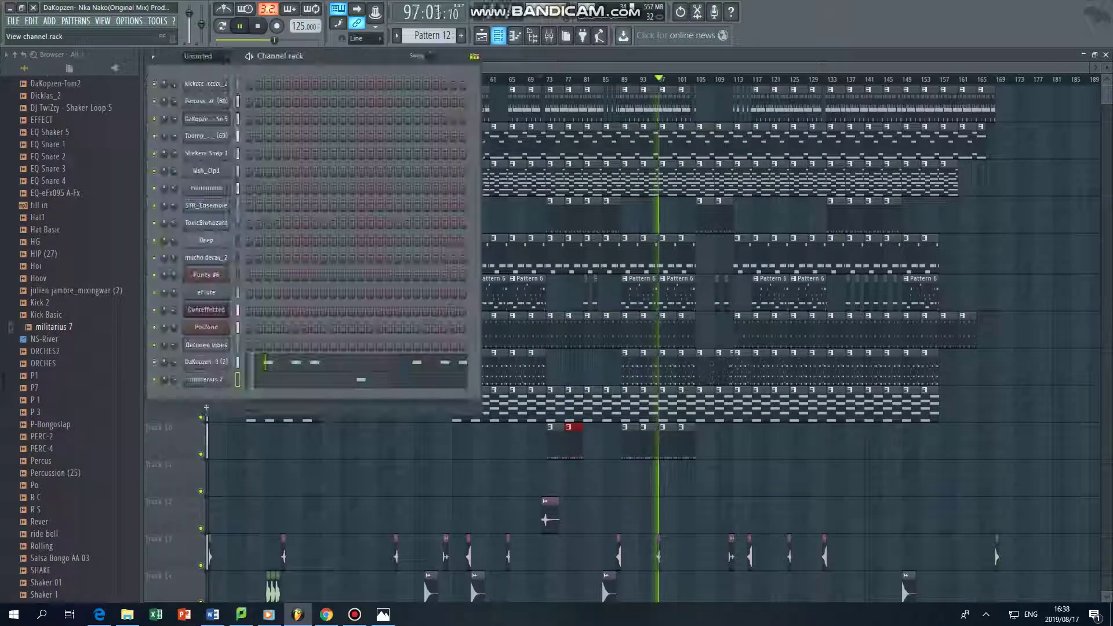
right_click(174, 361)
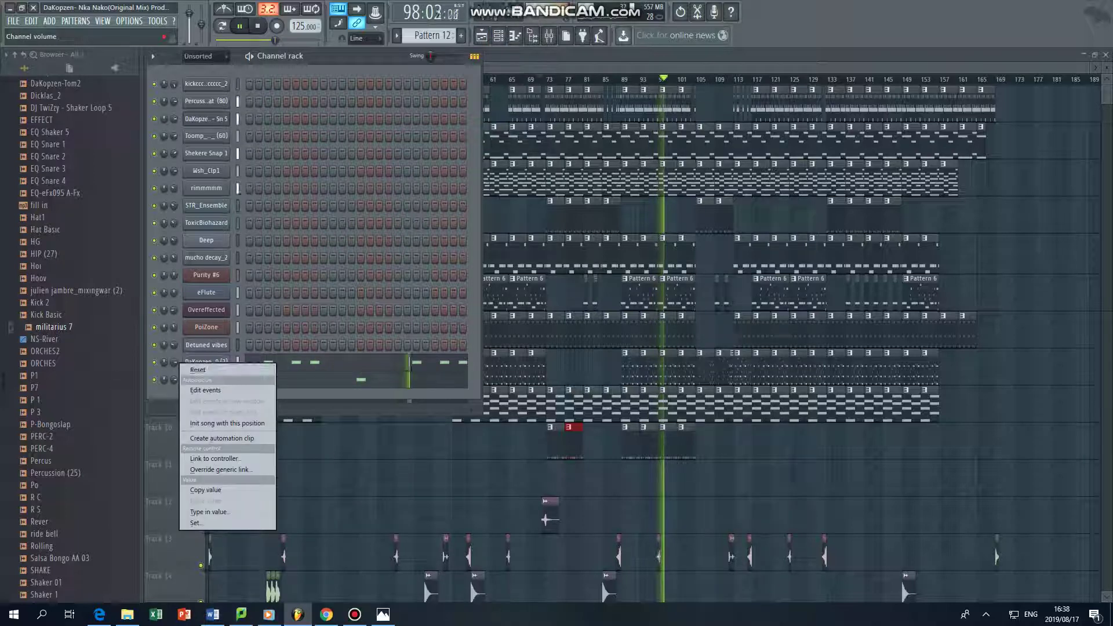
click(214, 490)
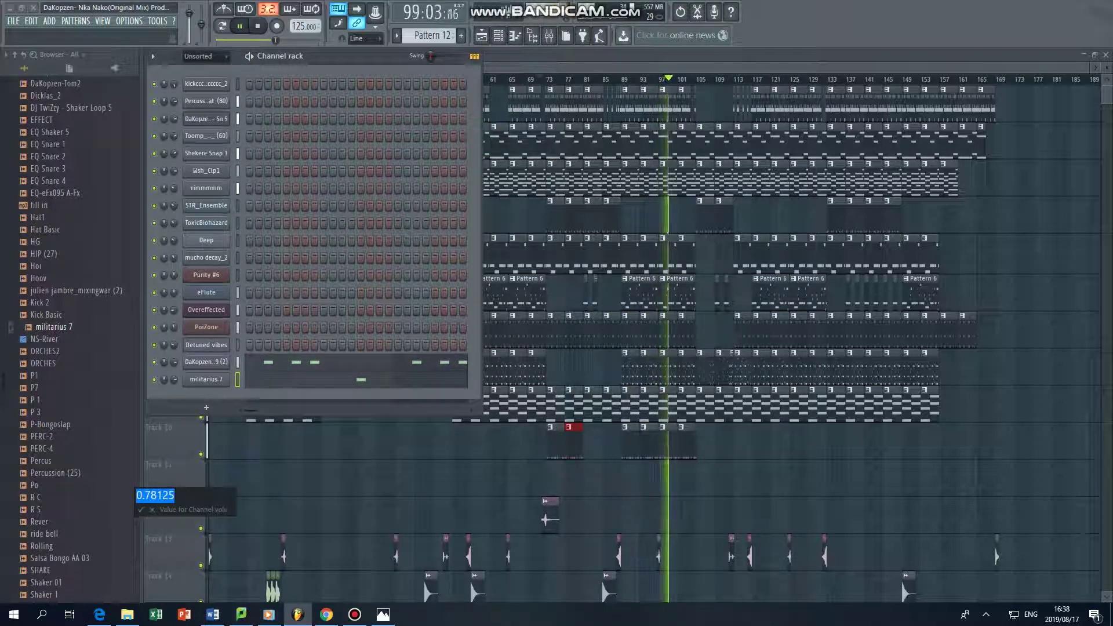
key(Return)
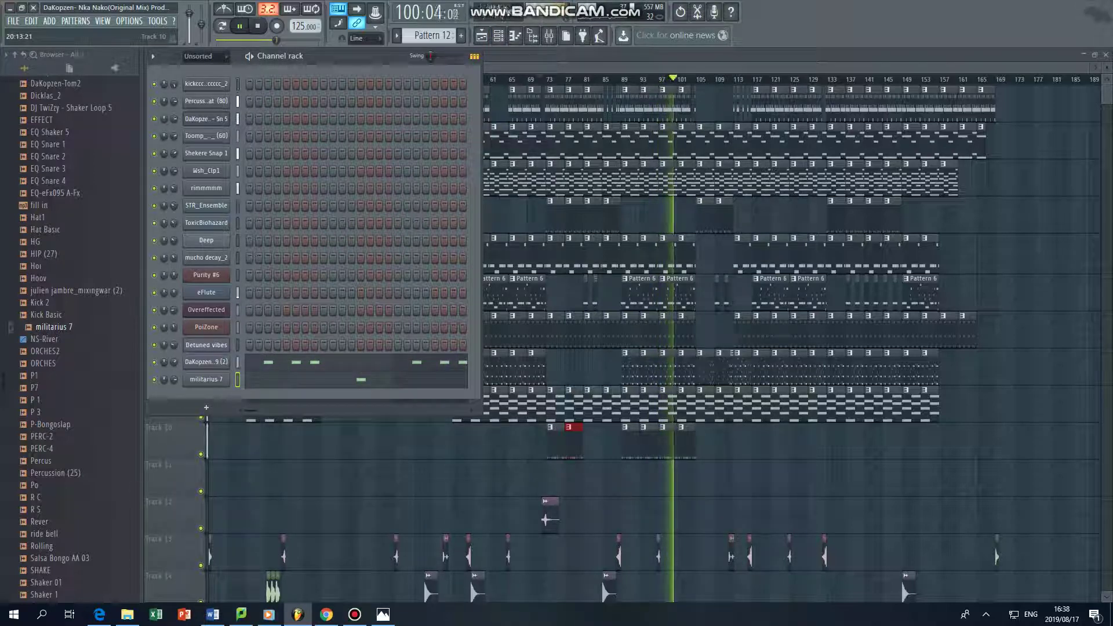
key(F6)
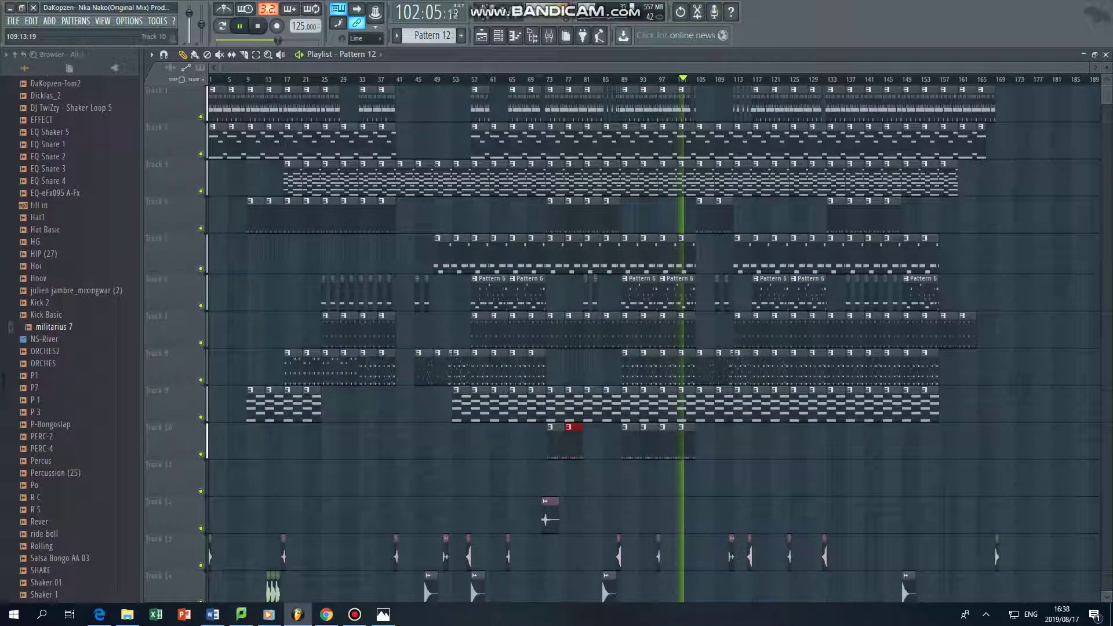
Copy the three Pattern 12 clips at bars 93, 97 and 101 to bars 133, 137 and 141 on track 10
click(682, 432)
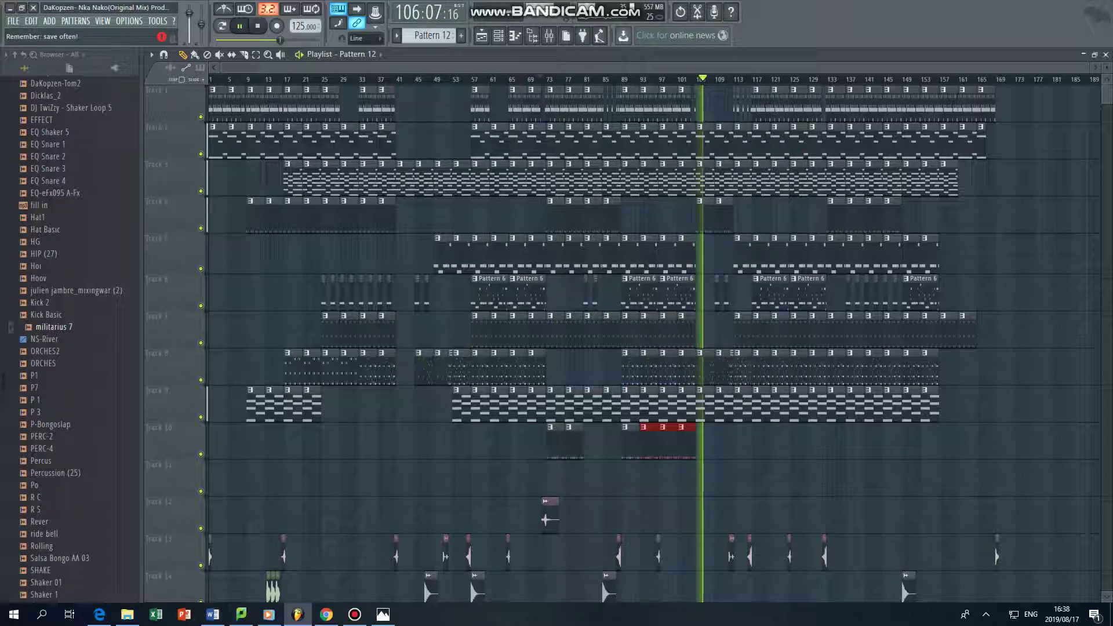
drag(667, 427, 856, 427)
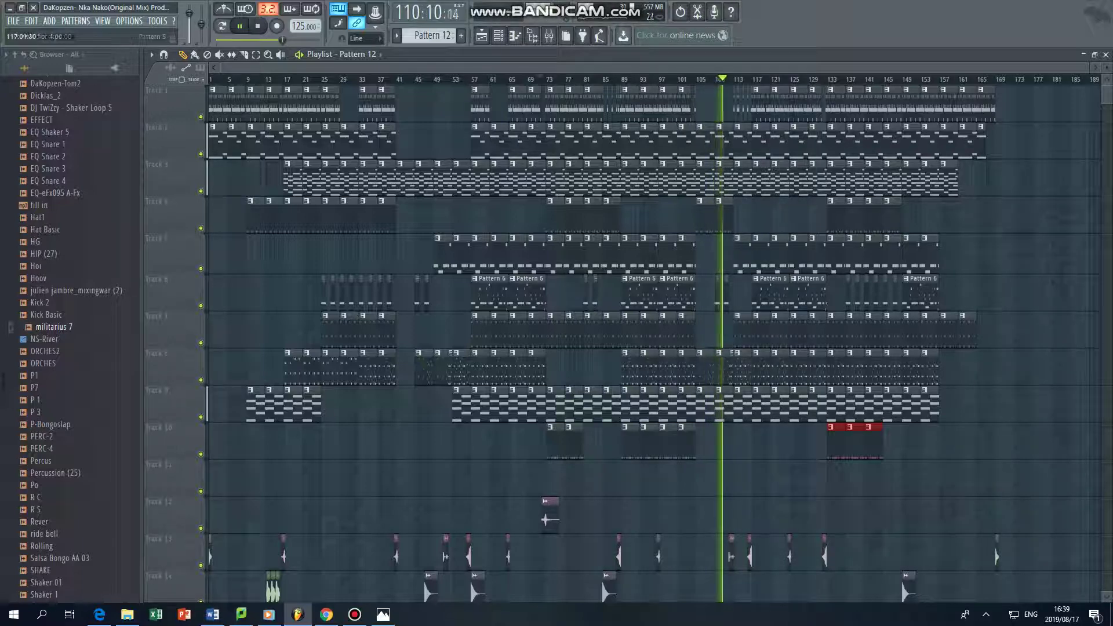
View the Purity #6 notes of Pattern 5 in the piano roll, then look over the lower playlist tracks
scroll(770, 578, up, 5)
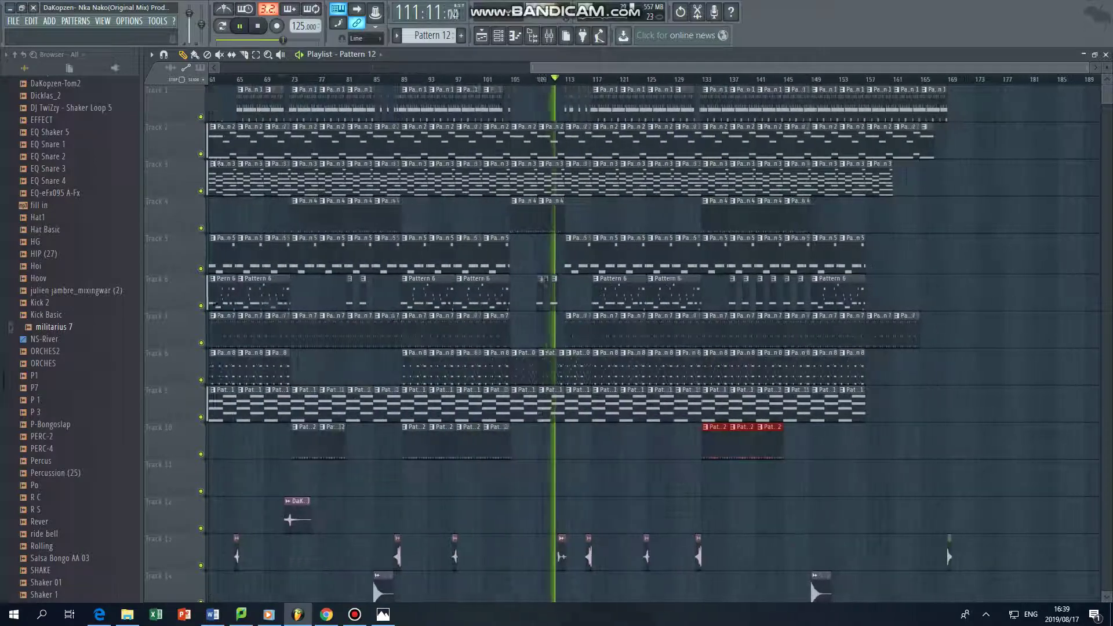
double_click(753, 578)
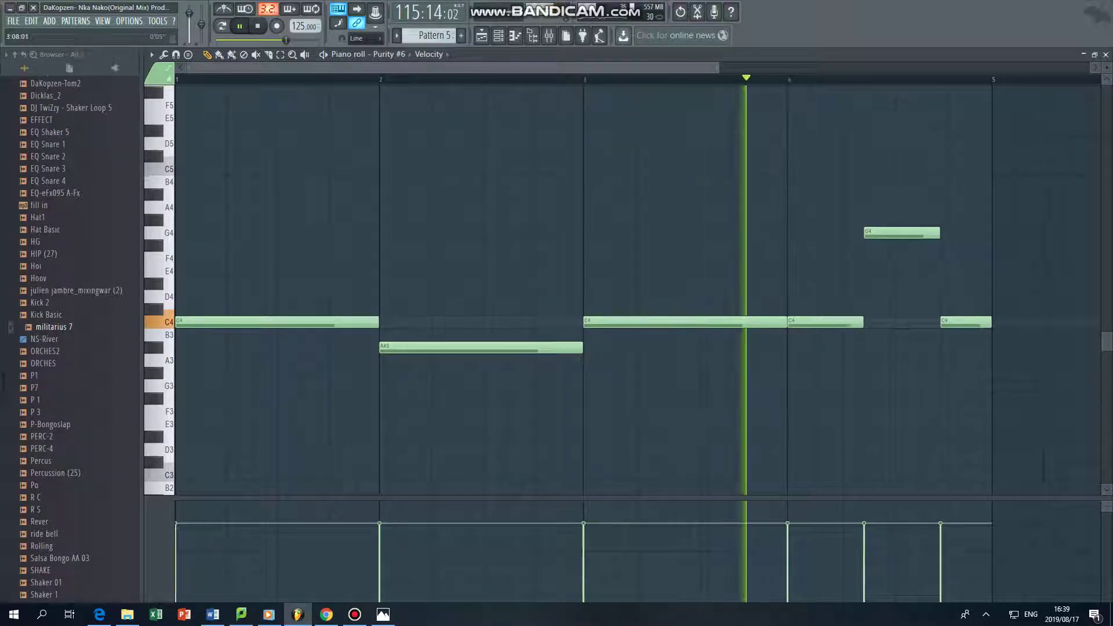
key(Page_Down)
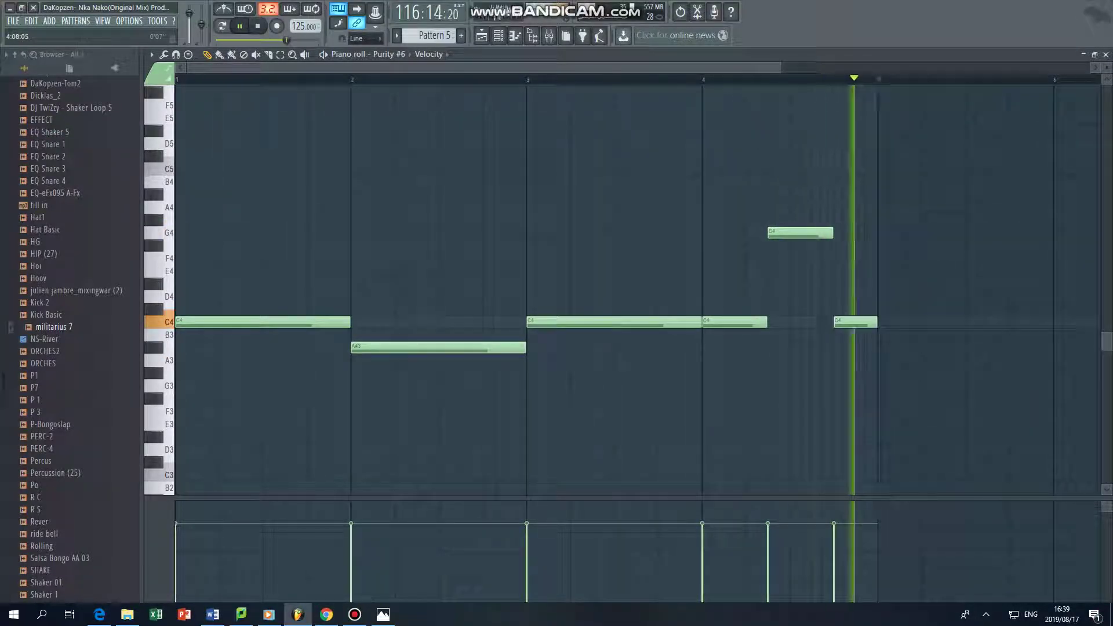
key(F6)
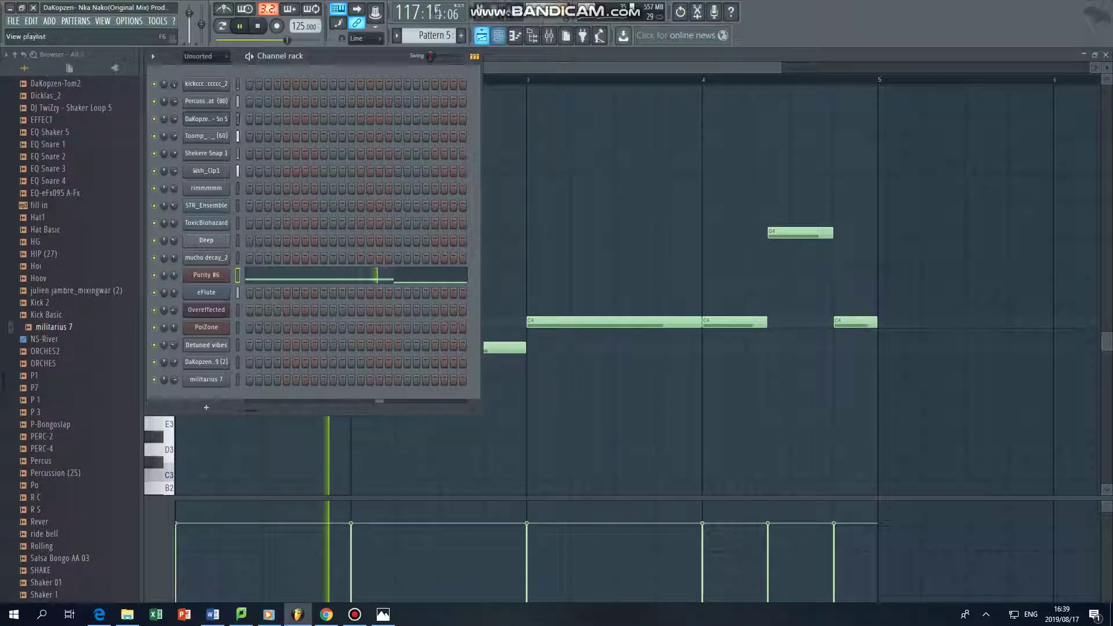
key(F5)
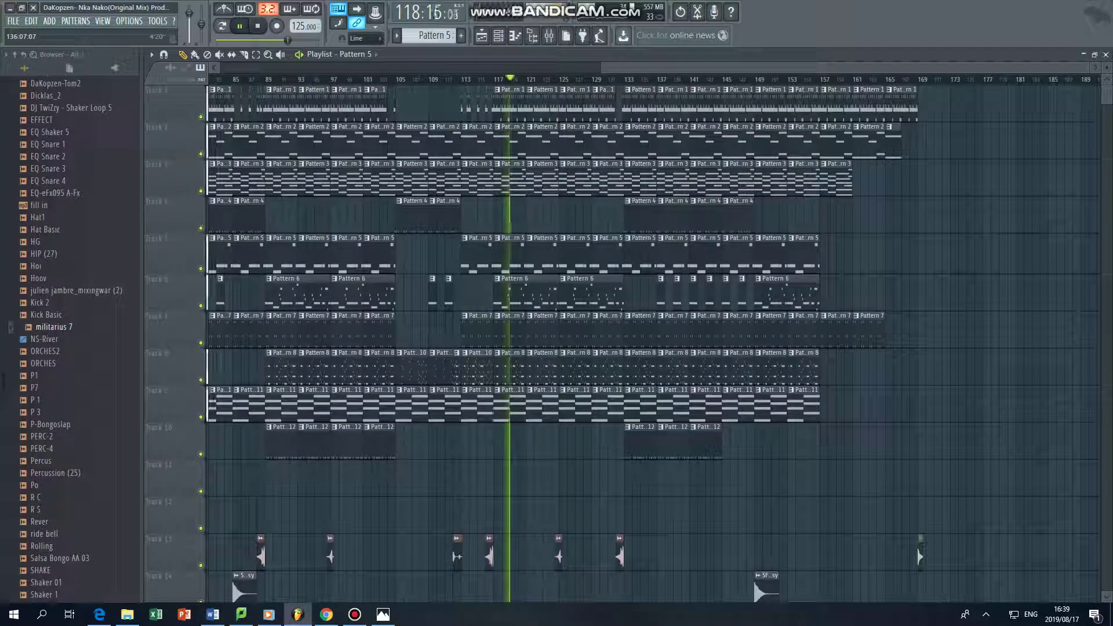
scroll(752, 579, down, 6)
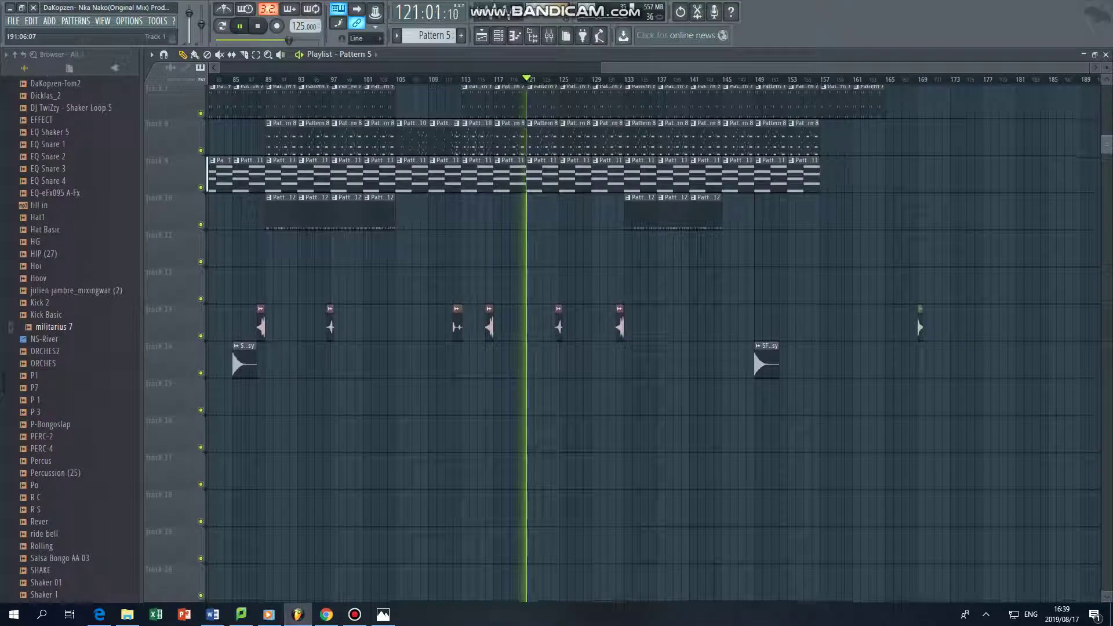
scroll(231, 352, up, 1)
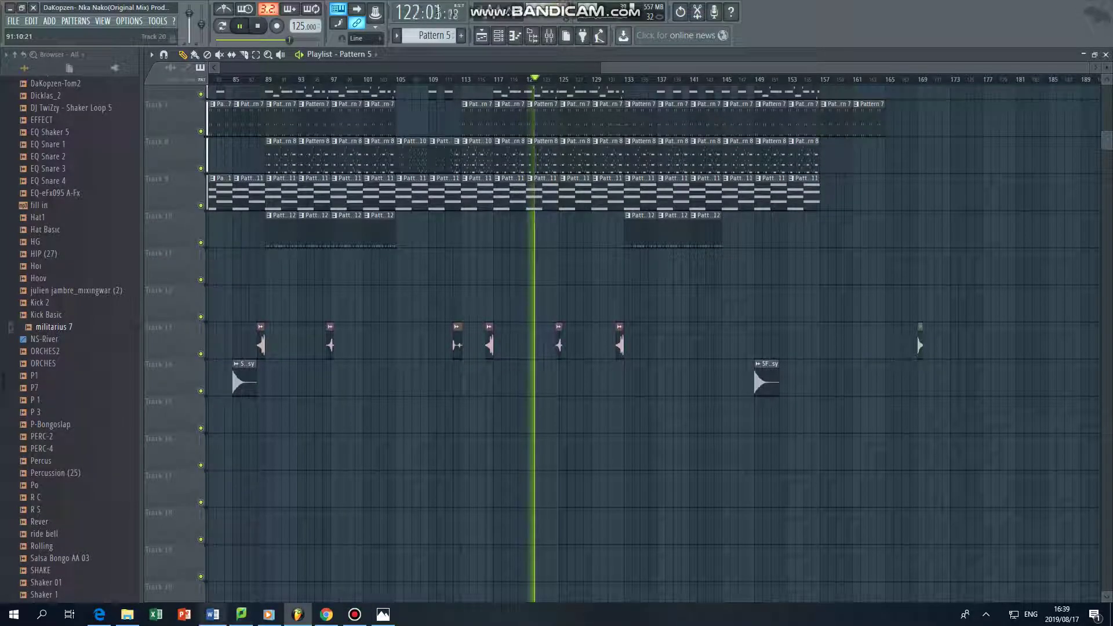
Switch to Word to show the subscribe and Facebook page messages, then view the Movement of Amapiano album art in Photos
click(212, 614)
scroll(551, 336, down, 6)
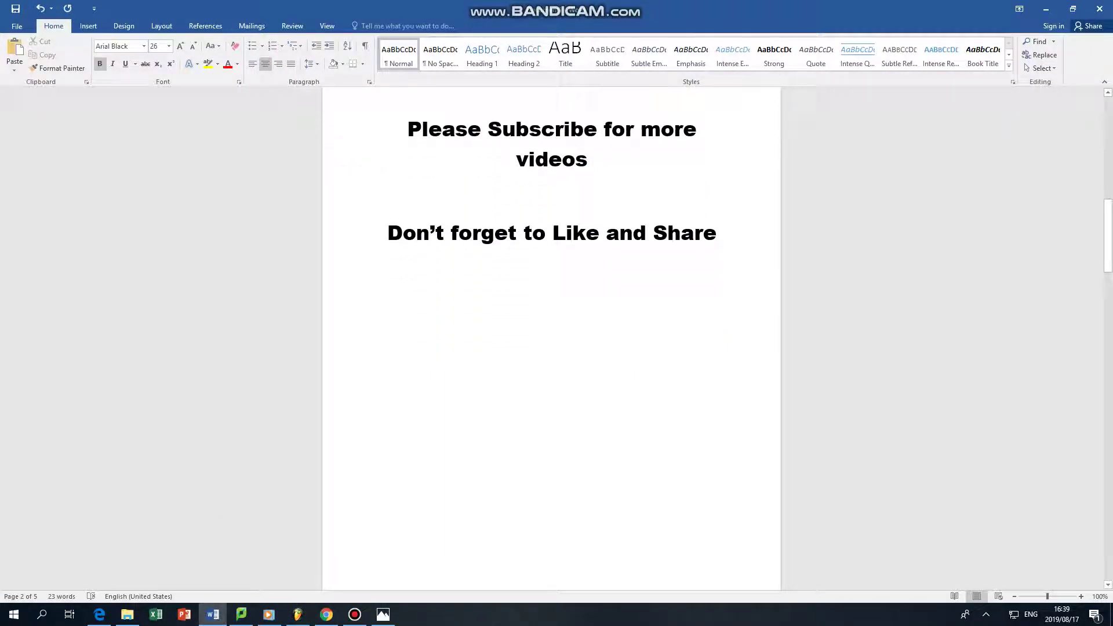
scroll(552, 336, down, 3)
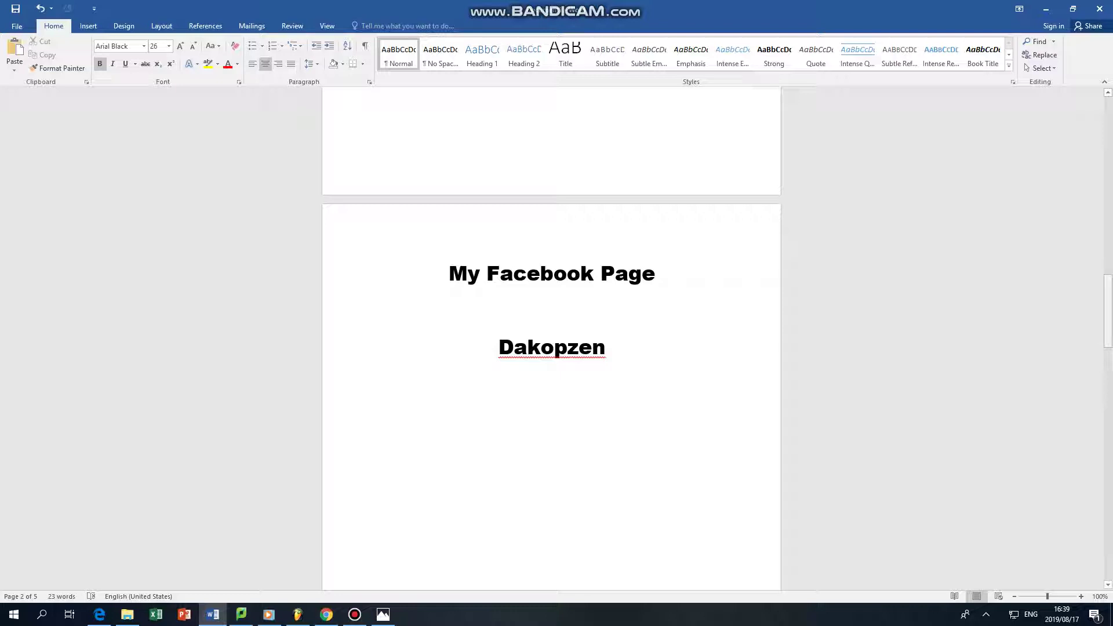
mouse_move(1108, 313)
mouse_down()
mouse_move(1108, 131)
mouse_move(1108, 208)
mouse_up()
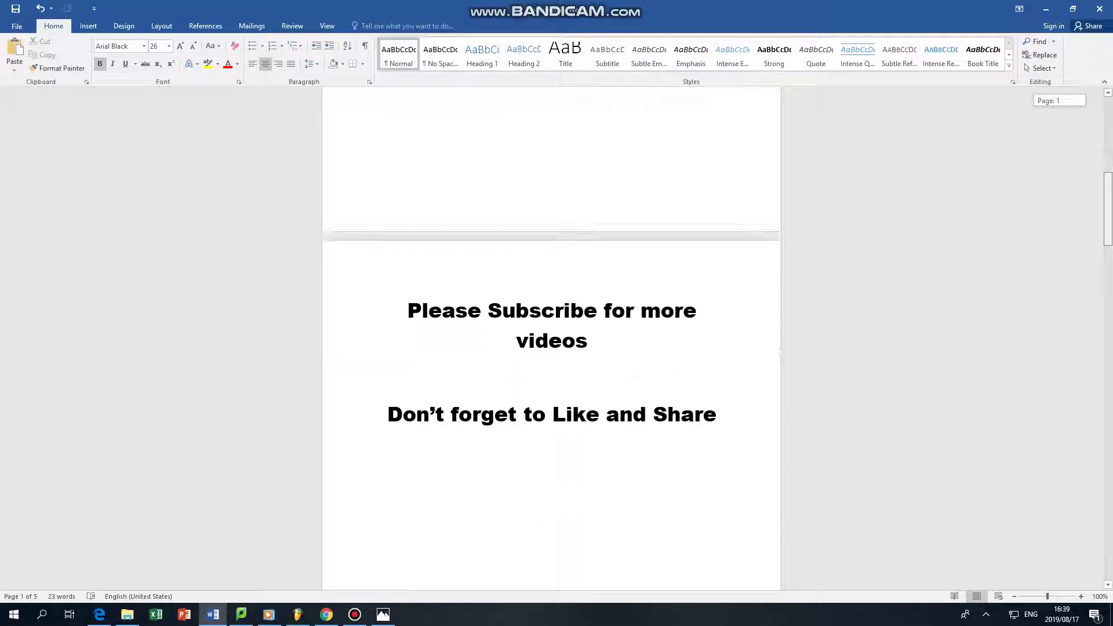
click(383, 615)
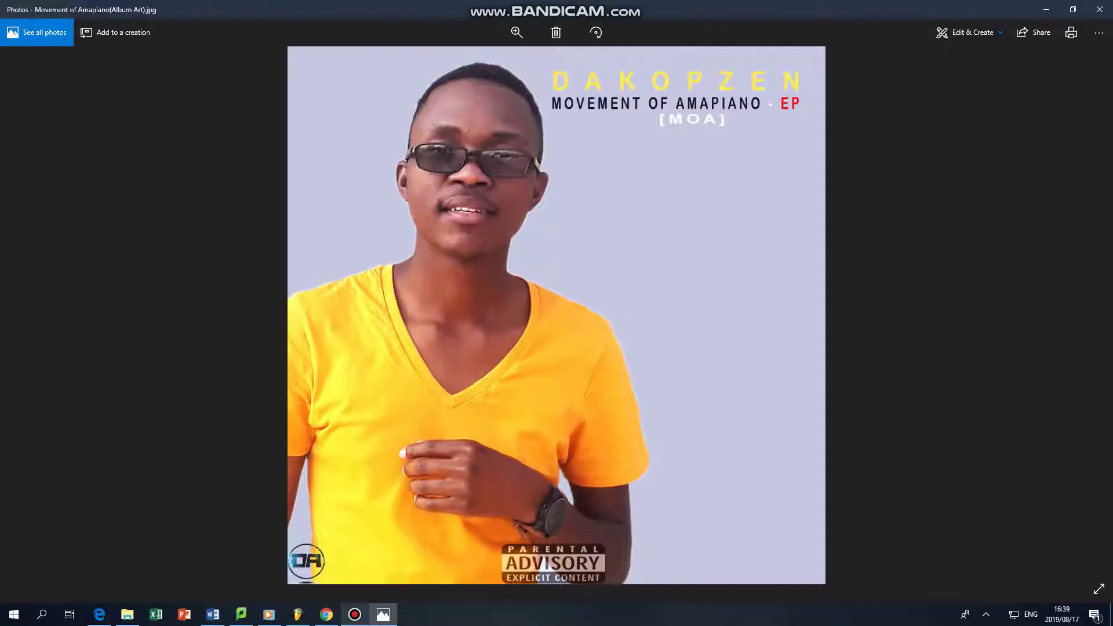
Switch back to FL Studio and check the exact Gain value of the Fruity Limiter on the mixer's Master track
click(297, 614)
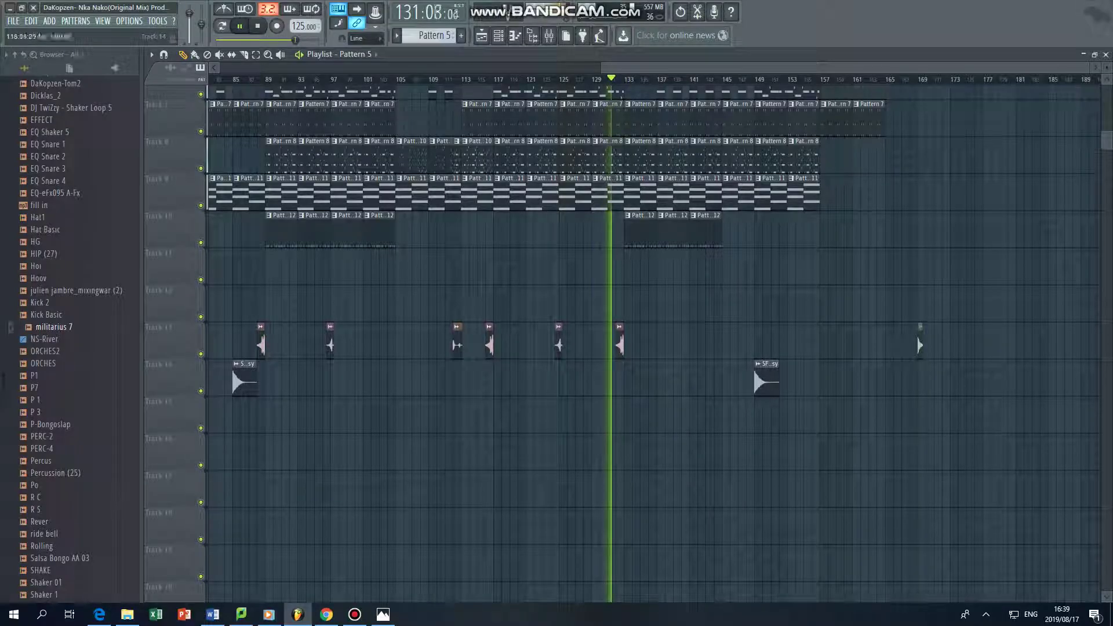
drag(603, 67, 699, 68)
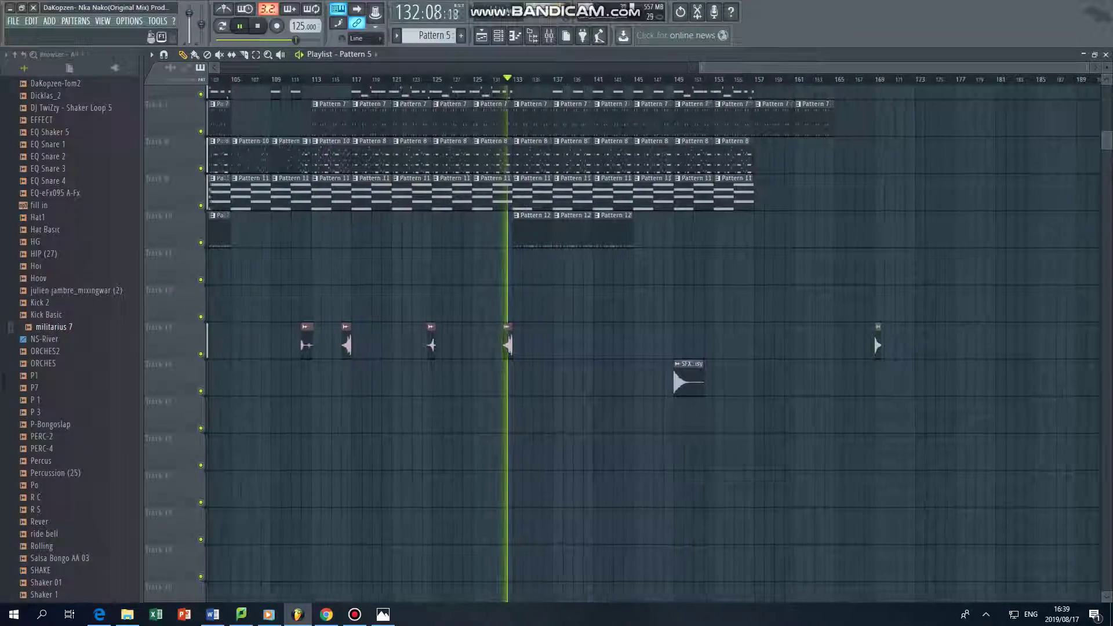
key(F9)
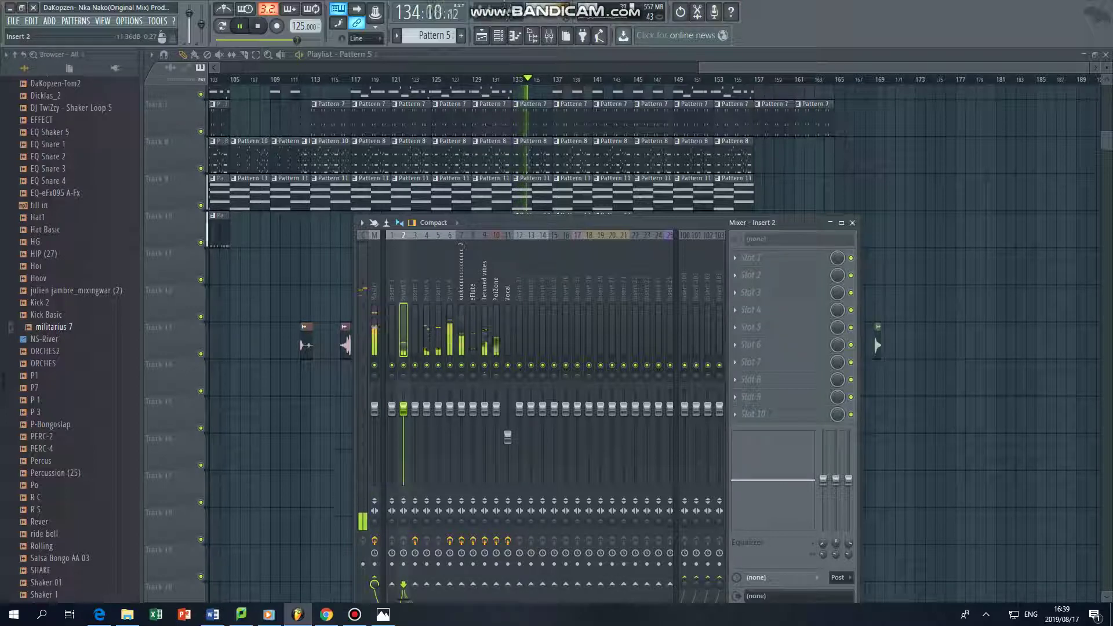
click(764, 414)
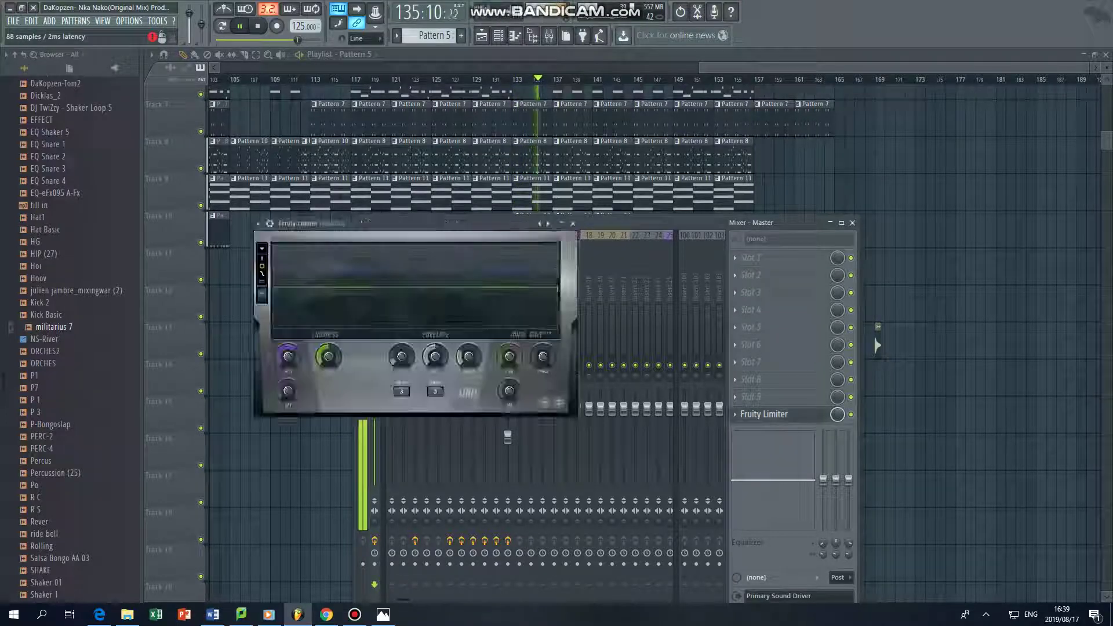
right_click(288, 357)
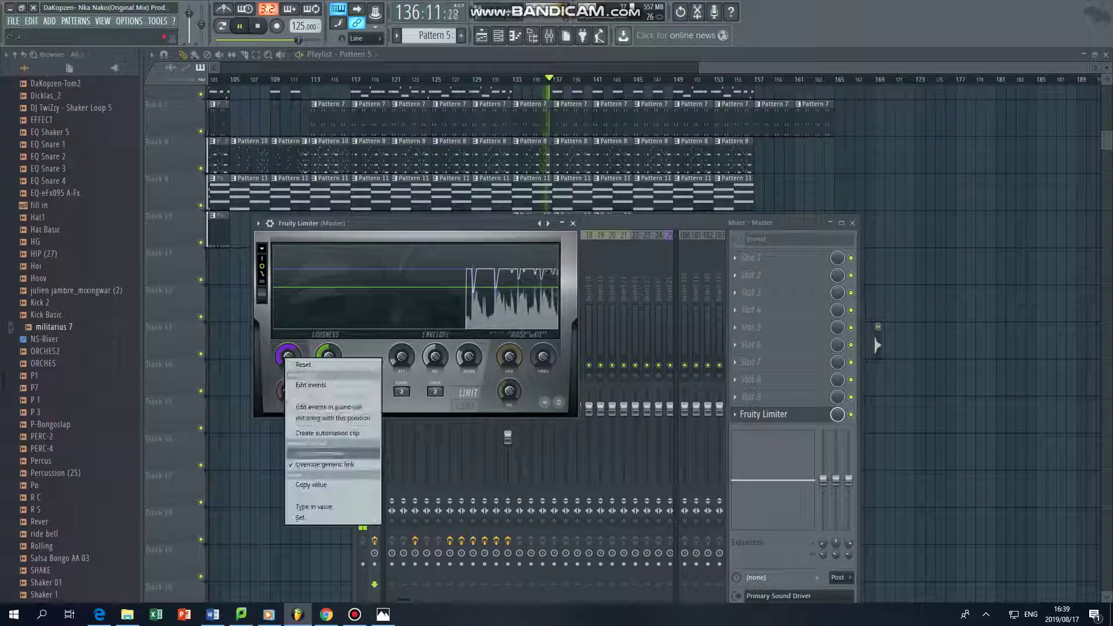
click(273, 509)
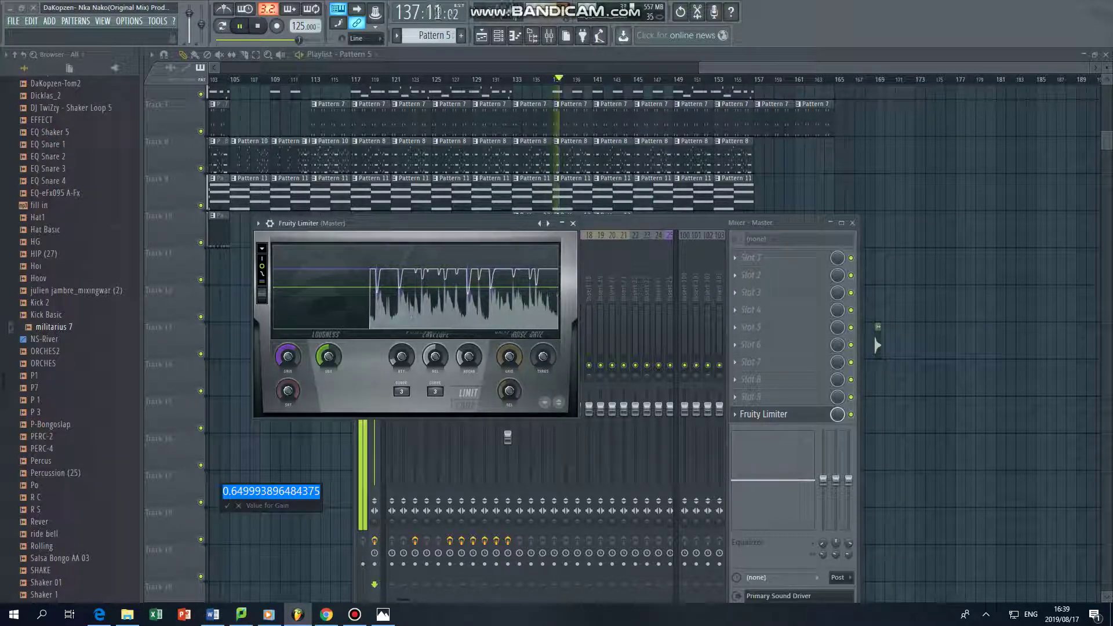
key(Return)
click(573, 223)
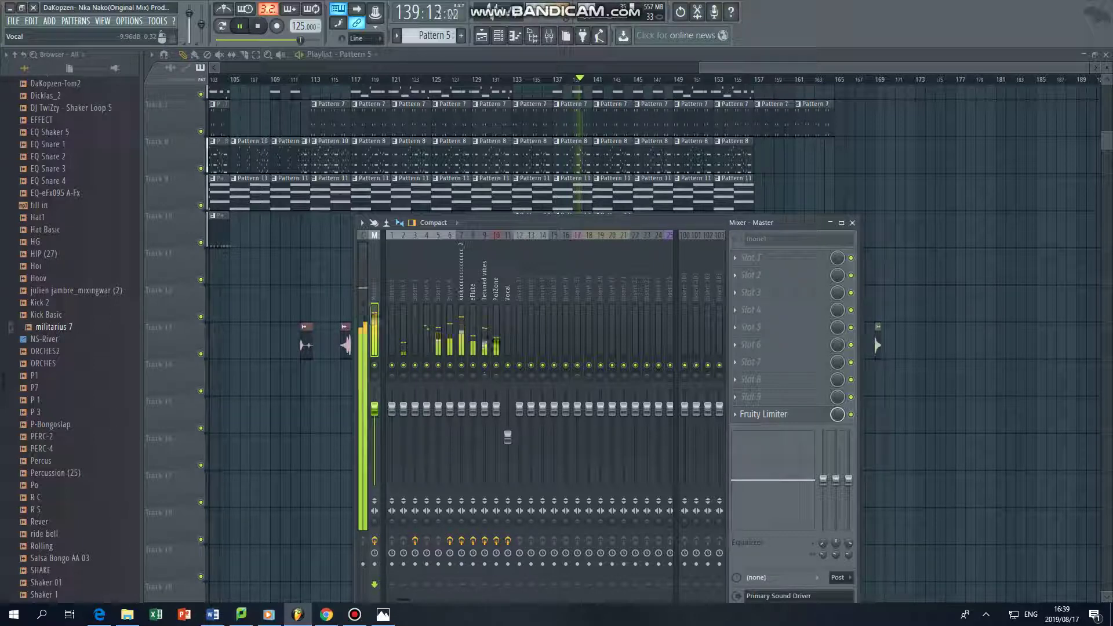
Remove both Purity plugins from effect slots 1 and 2 of the mixer's Insert 3 track by setting them to none
click(403, 330)
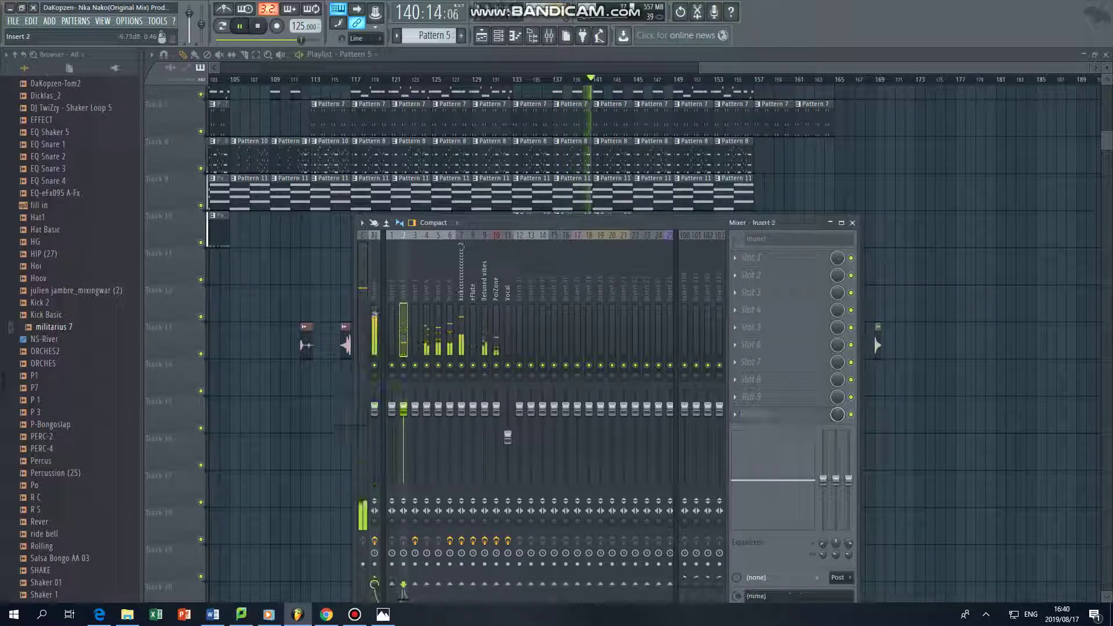
click(426, 330)
click(415, 330)
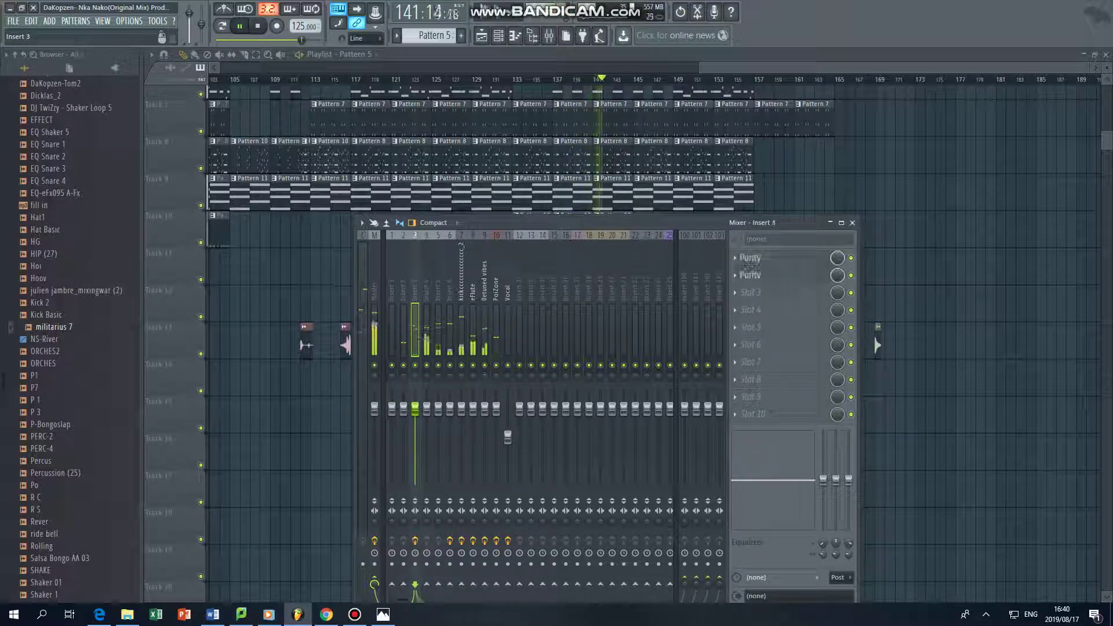
click(735, 257)
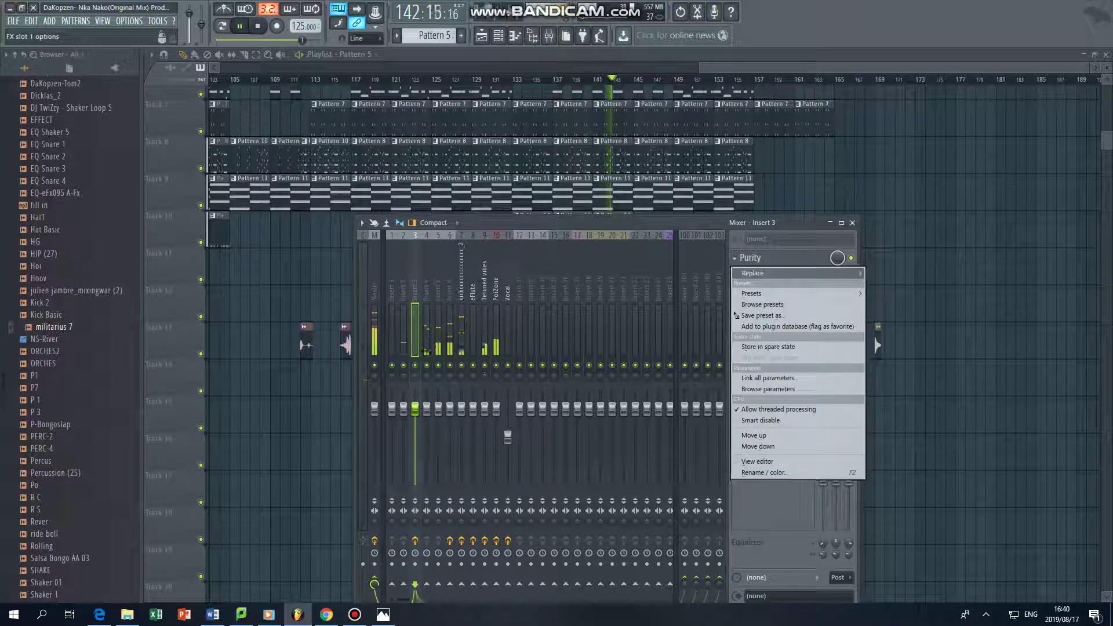
mouse_move(753, 273)
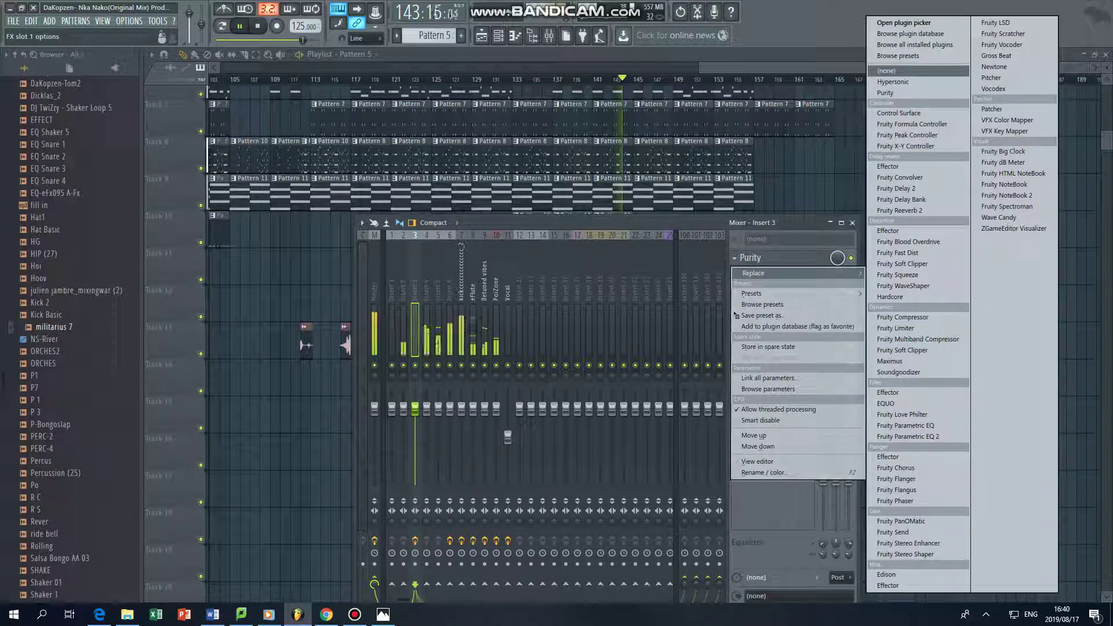
click(886, 70)
click(735, 275)
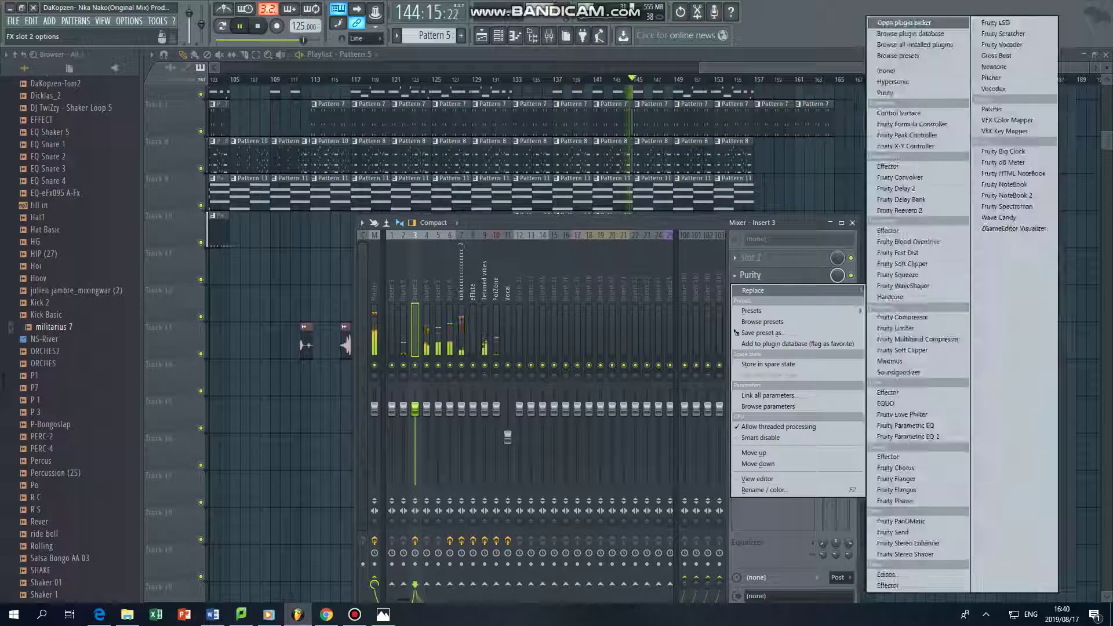
mouse_move(754, 291)
click(886, 71)
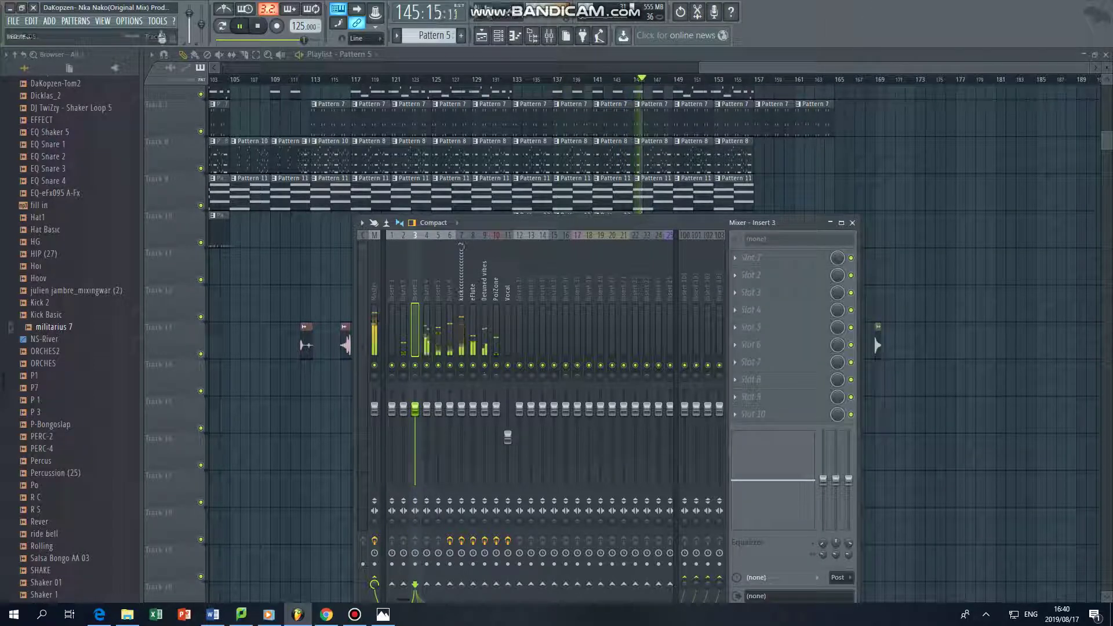
Check the effect slots of mixer tracks Insert 4, Insert 5 and Insert 6, then close the mixer
click(427, 325)
click(438, 325)
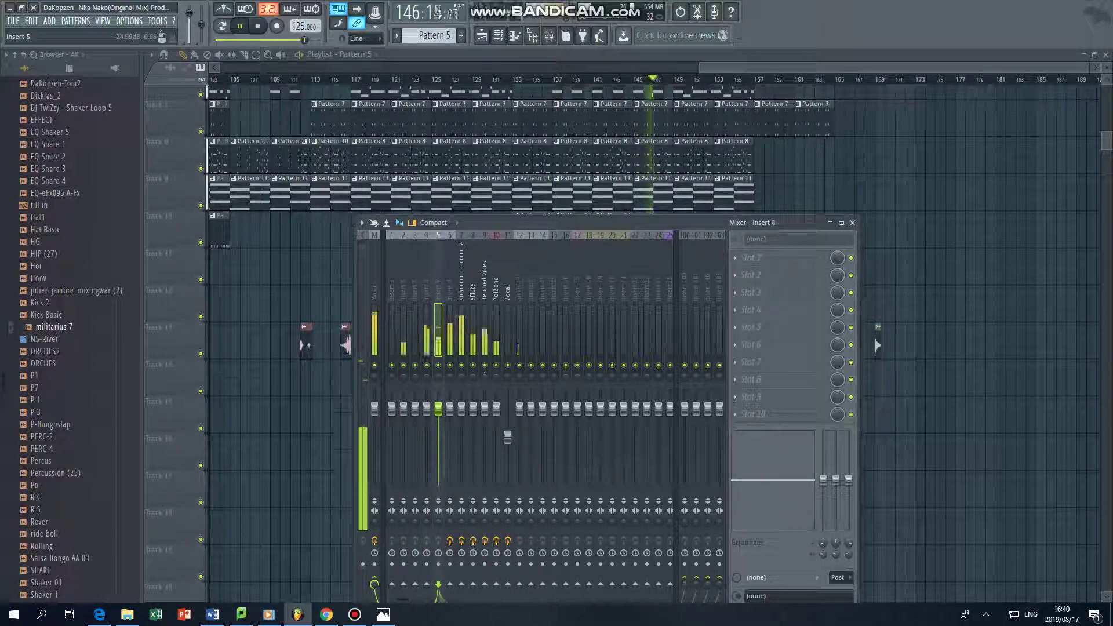
click(450, 324)
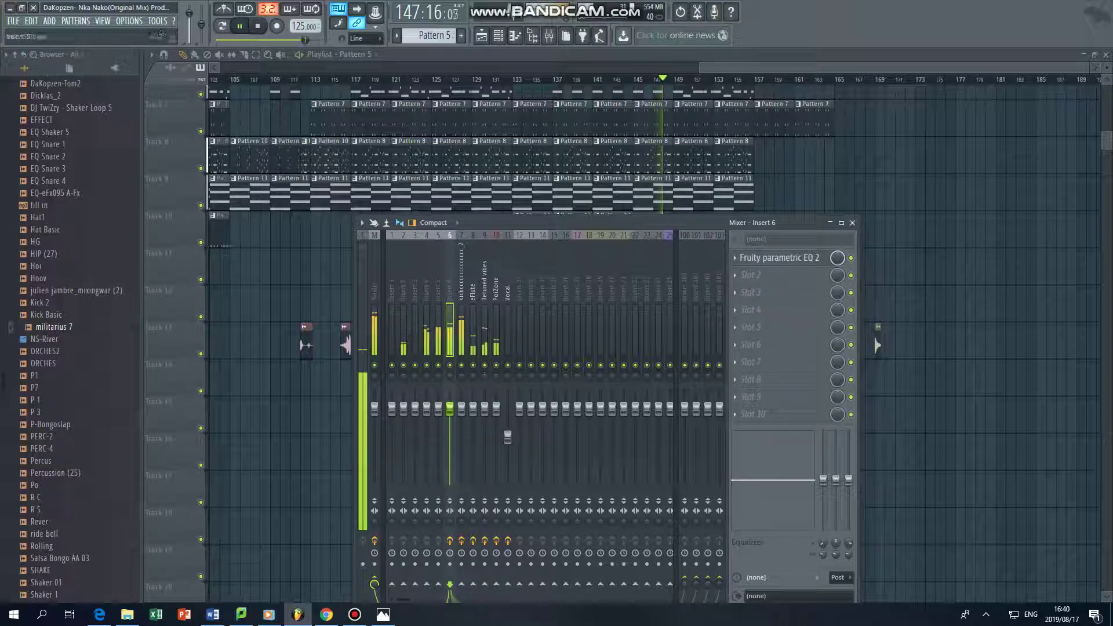
key(F9)
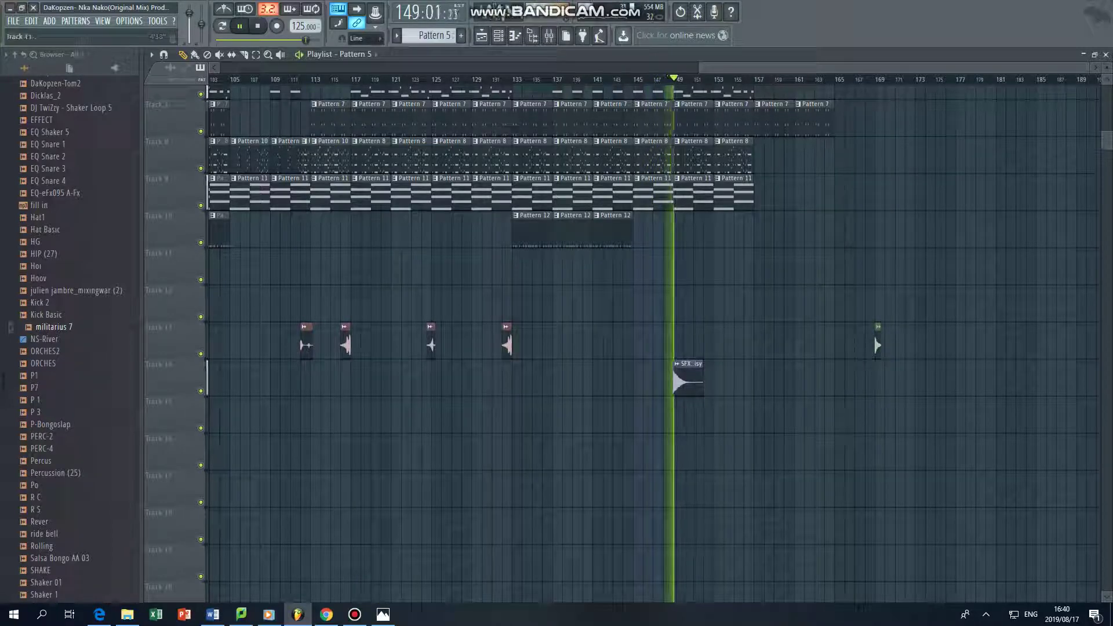
Switch to Word and show the subscribe, like and share message followed by the Facebook page message
key(alt+Tab)
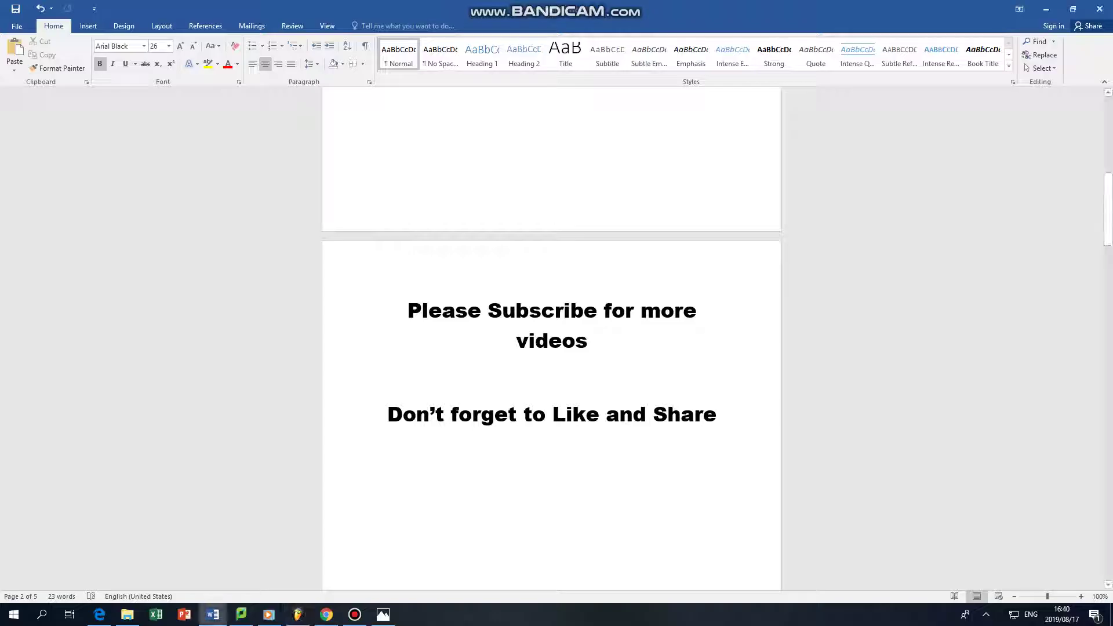
scroll(551, 339, down, 12)
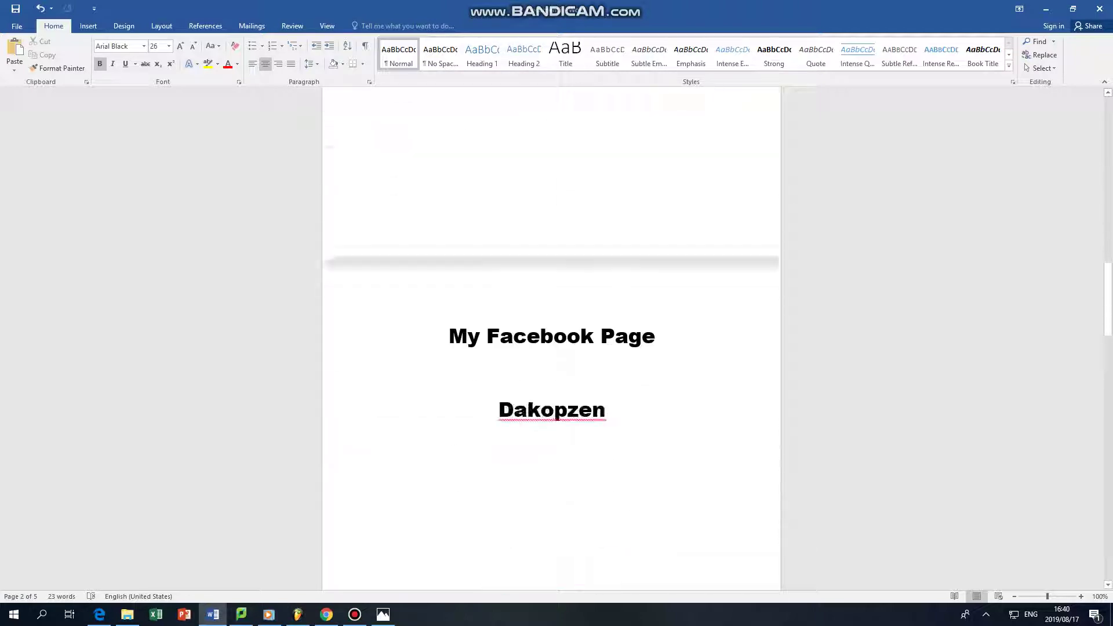